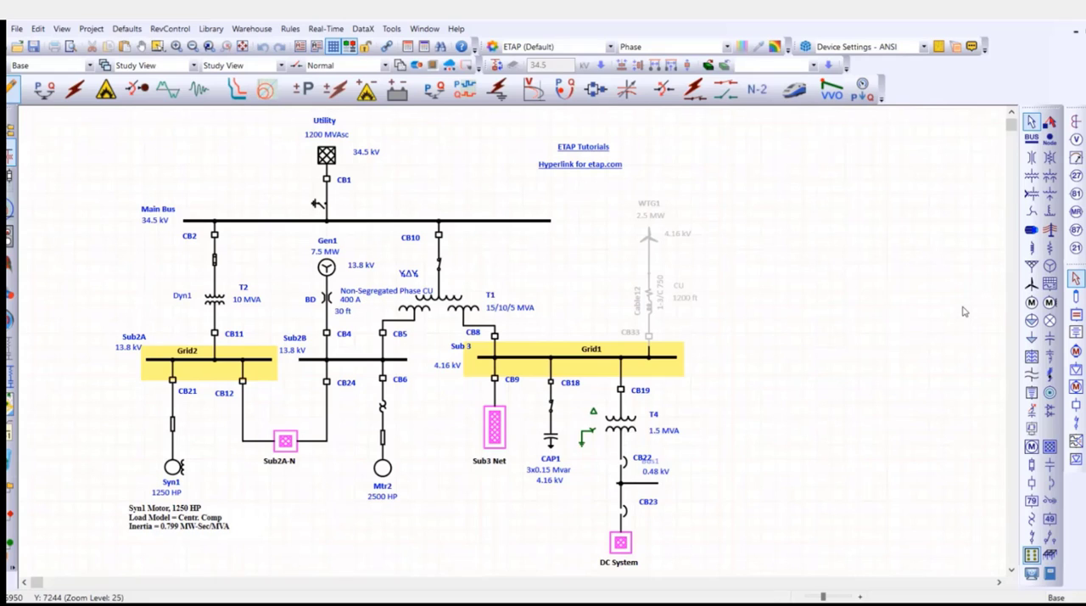
Place a static load in the empty area of the one-line diagram east of the WTG1 branch.
left_click(1031, 338)
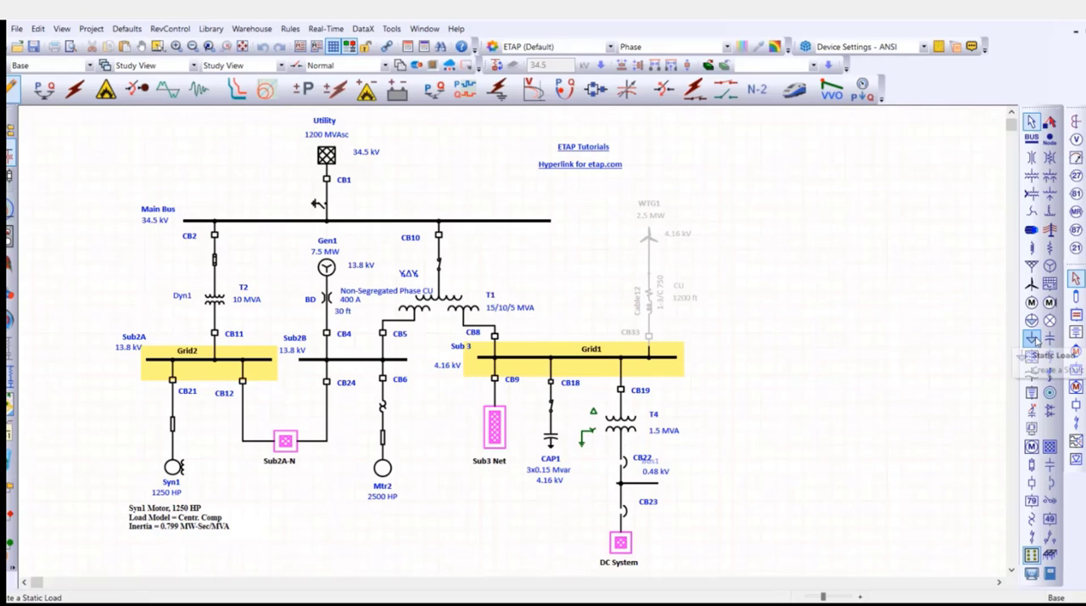
left_click(815, 312)
scroll(847, 333, "up", 3)
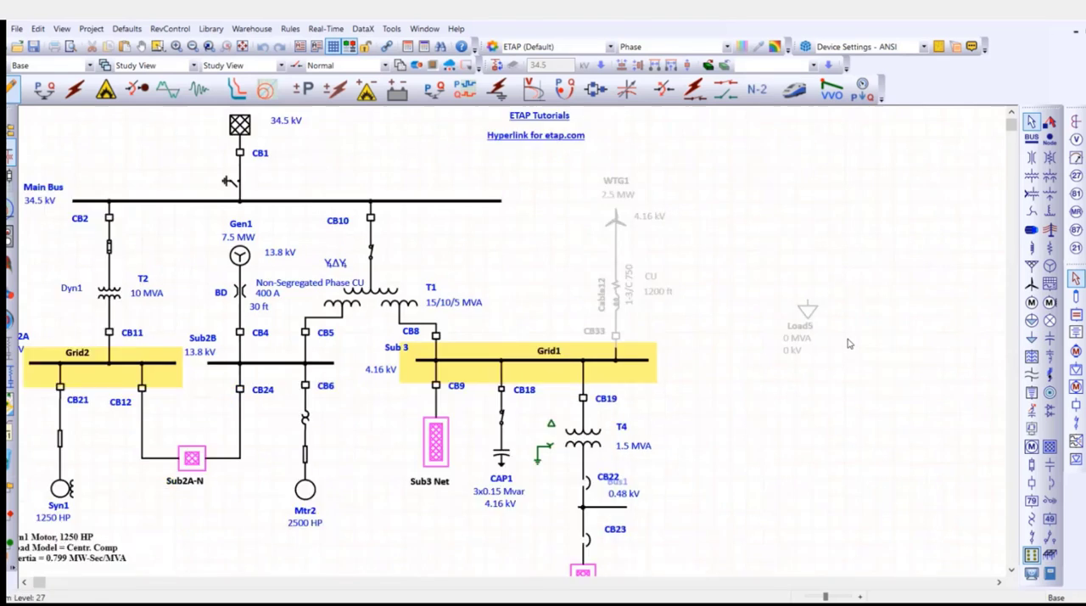
scroll(844, 329, "up", 2)
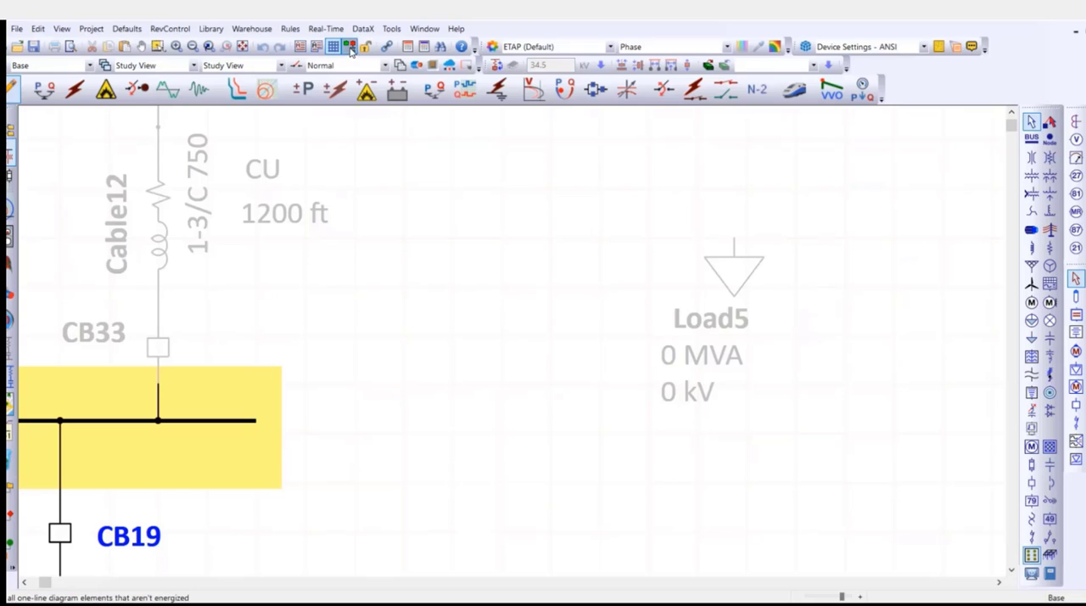
Open the editor of static load Load5 and examine its ID and connection quantity.
double_click(732, 290)
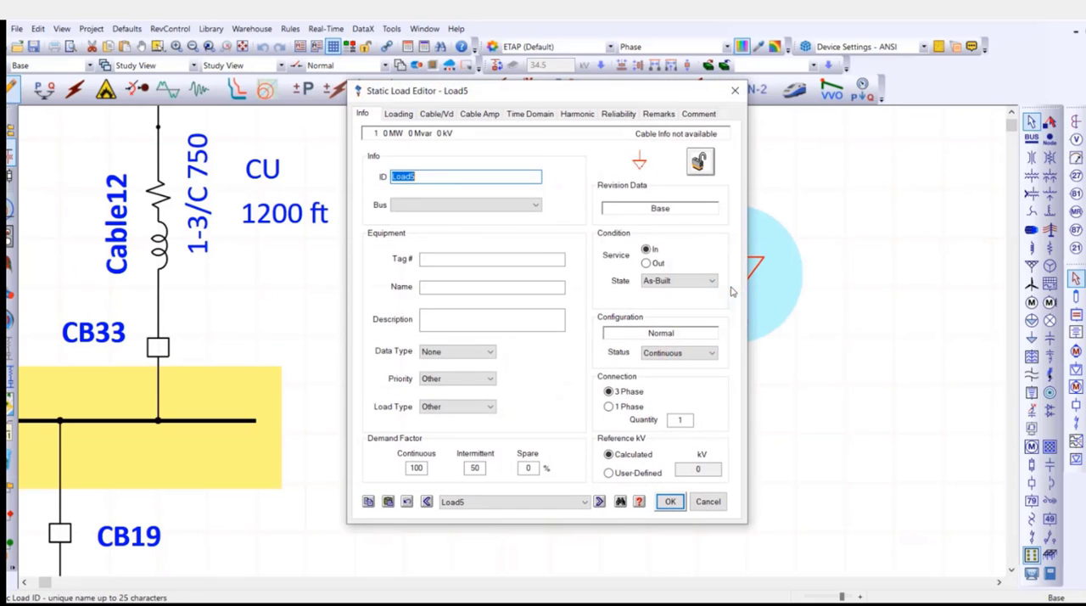
left_click_drag(663, 90, 551, 97)
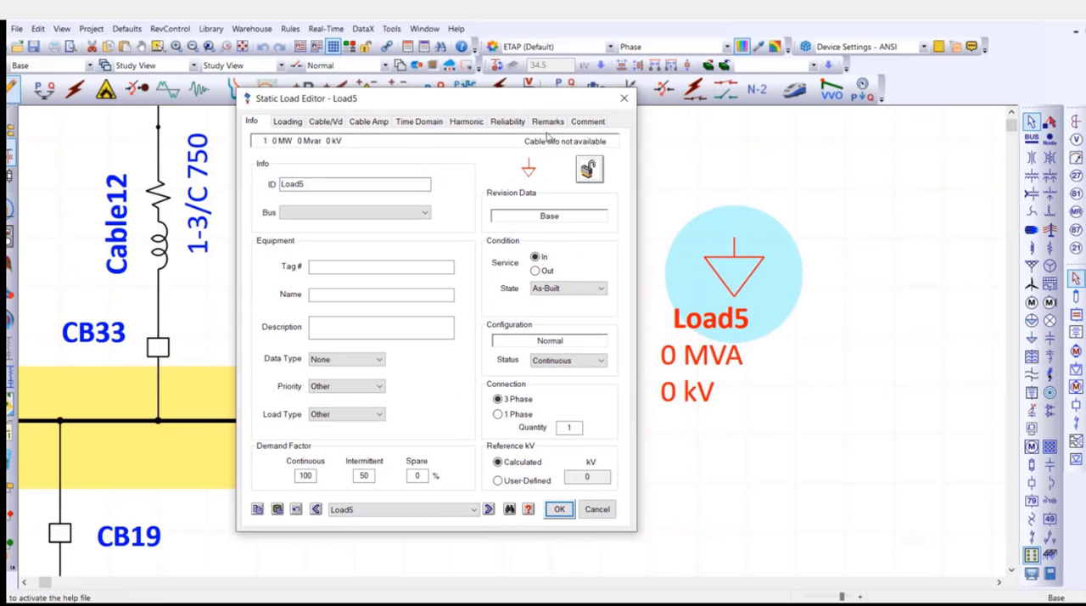
double_click(314, 185)
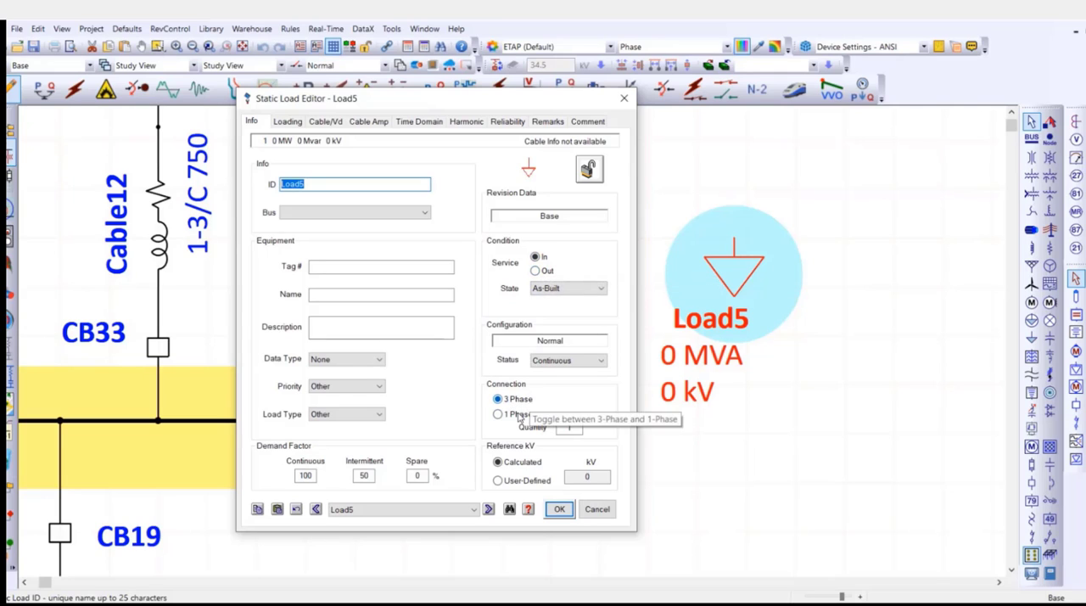
left_click(567, 428)
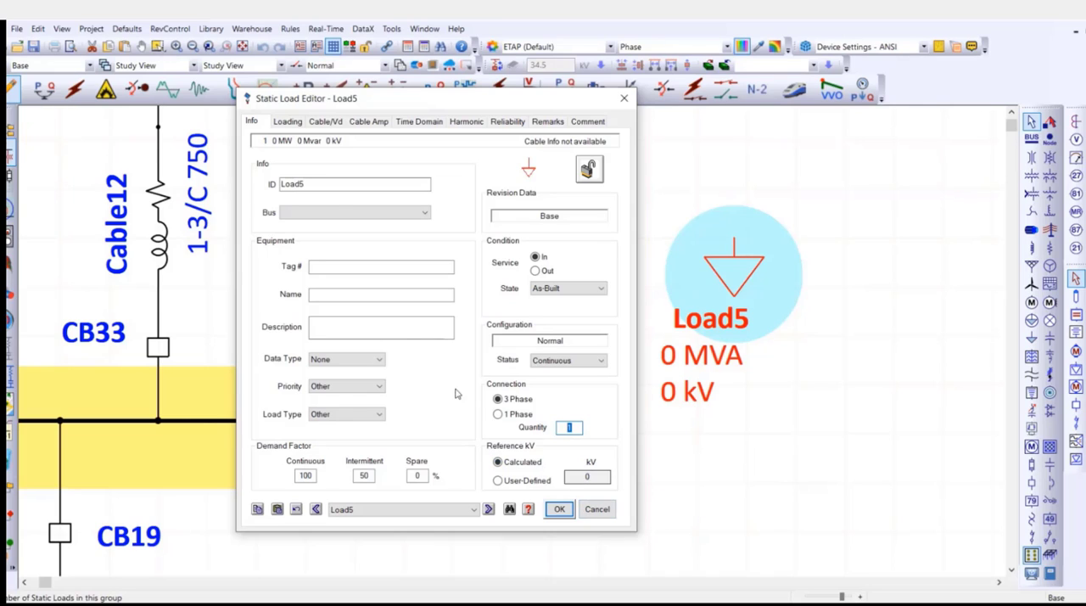
Open the load's rating data and switch the apparent power unit to kVA and back to MVA.
left_click(288, 123)
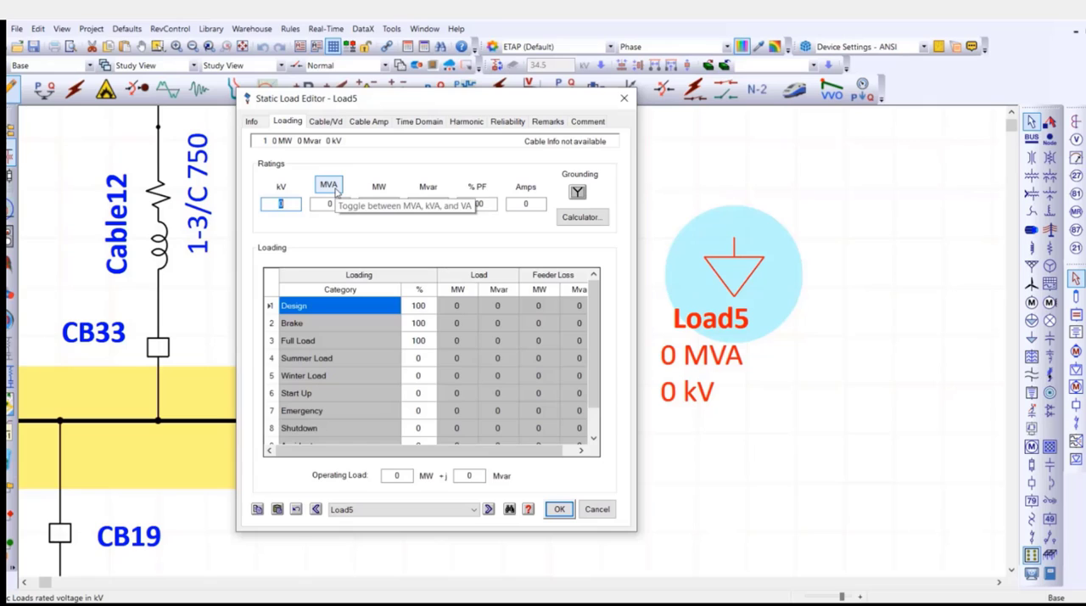
left_click(336, 190)
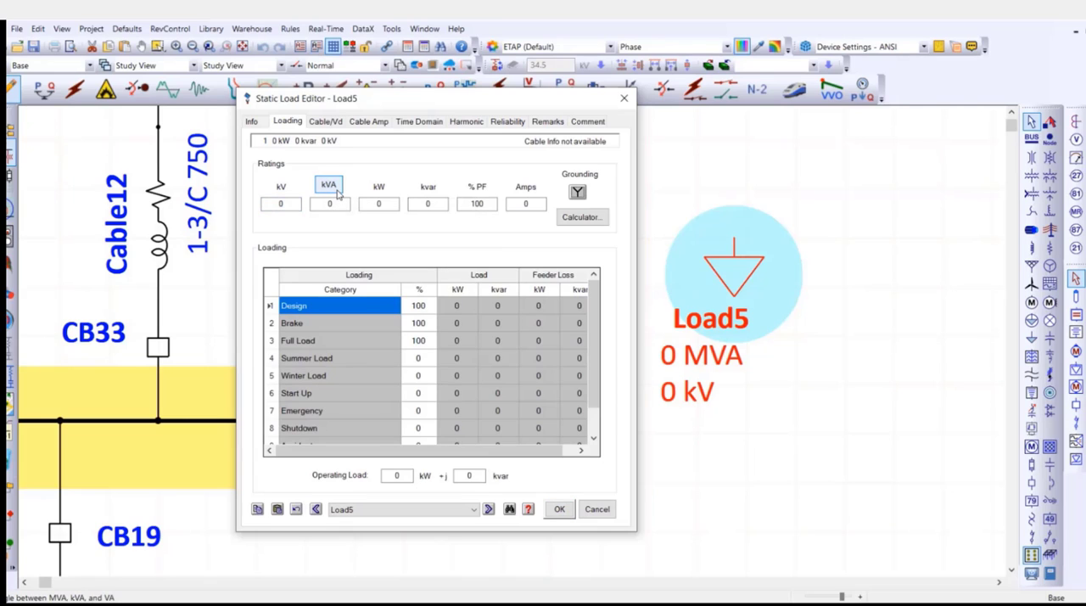
left_click(338, 190)
left_click(338, 206)
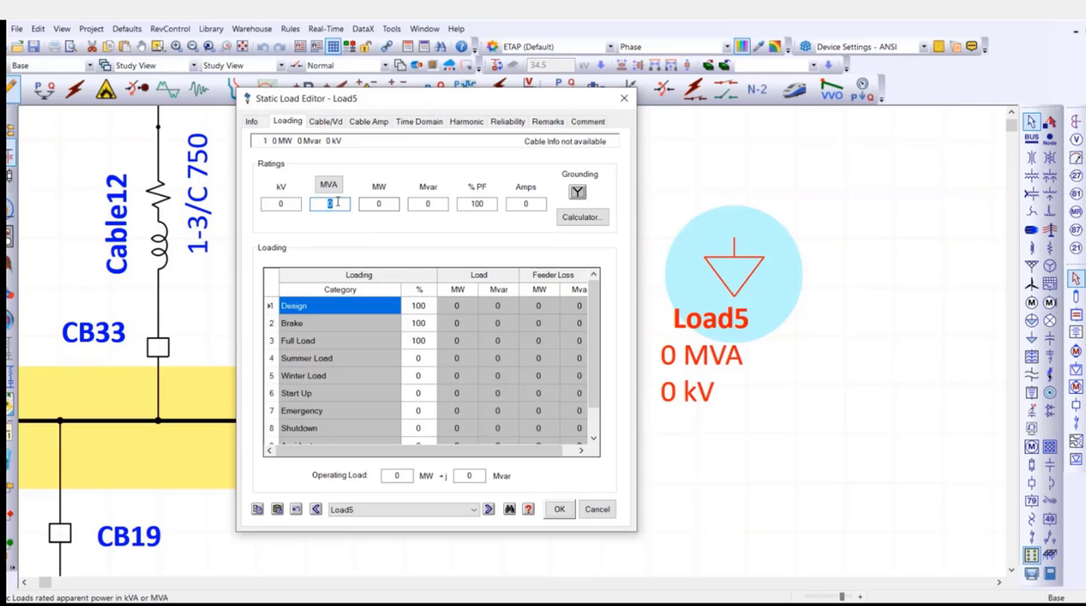
left_click(379, 205)
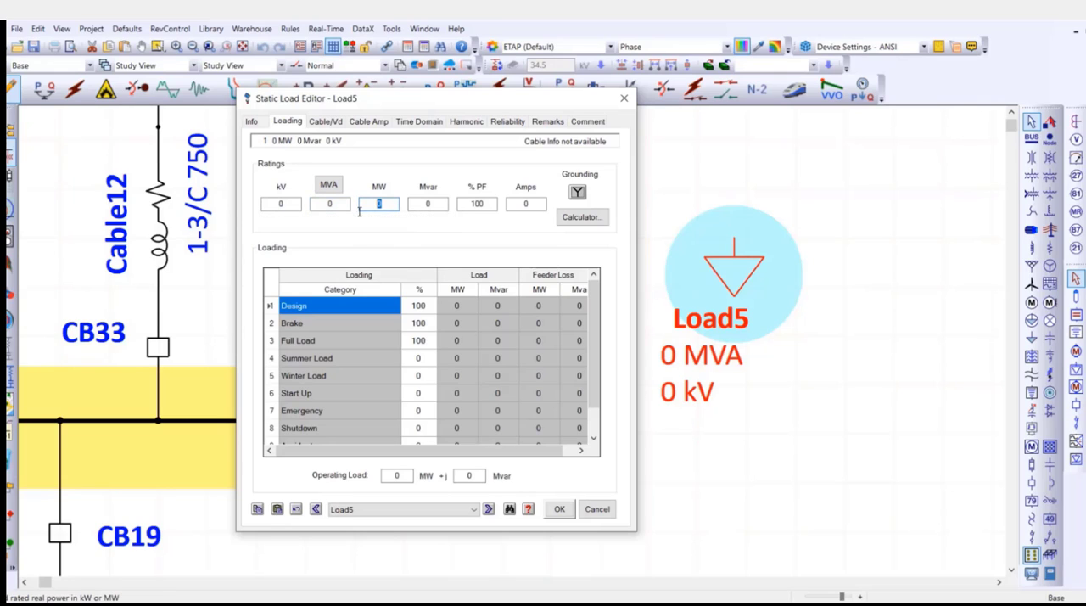
Enter ratings of 0.4 kV, 1 MVA and 85% power factor for Load5, and close its editor without saving.
left_click(273, 205)
type(".4")
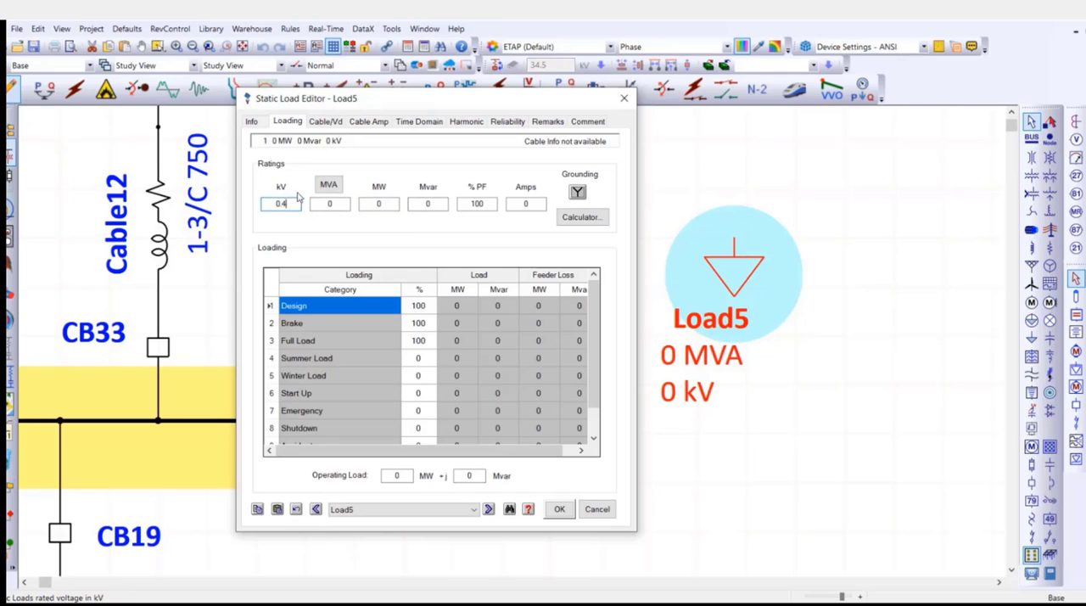
key("Tab")
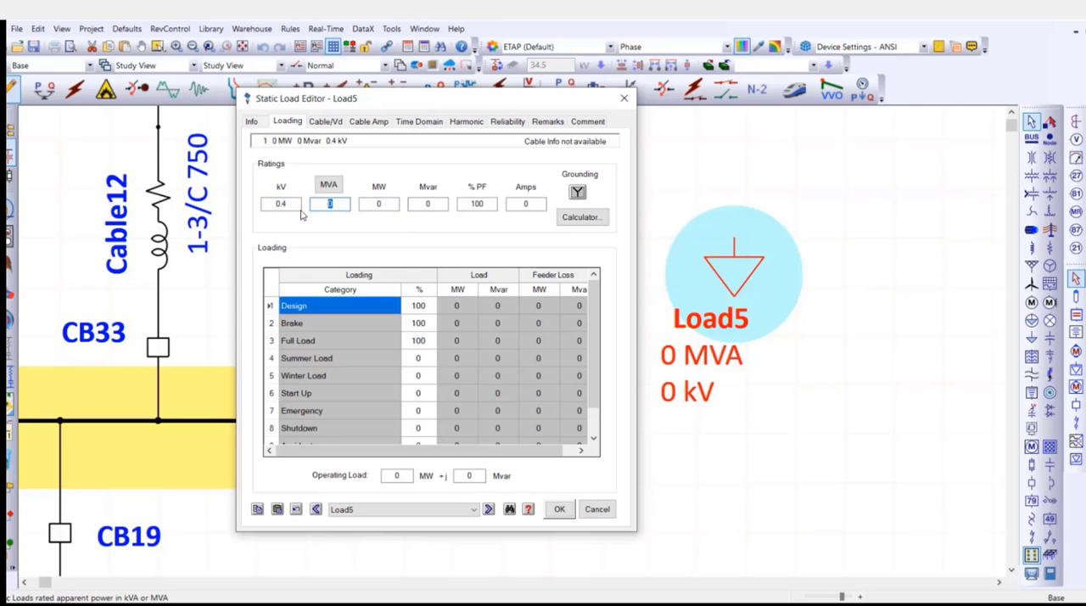
type("1")
key("Tab")
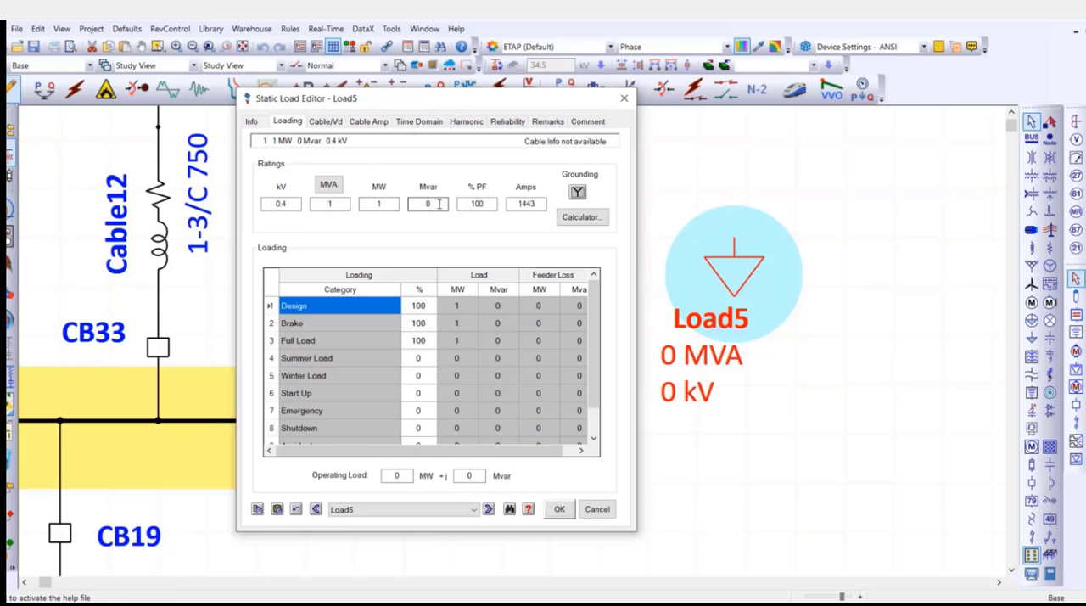
key("Tab")
key("Tab")
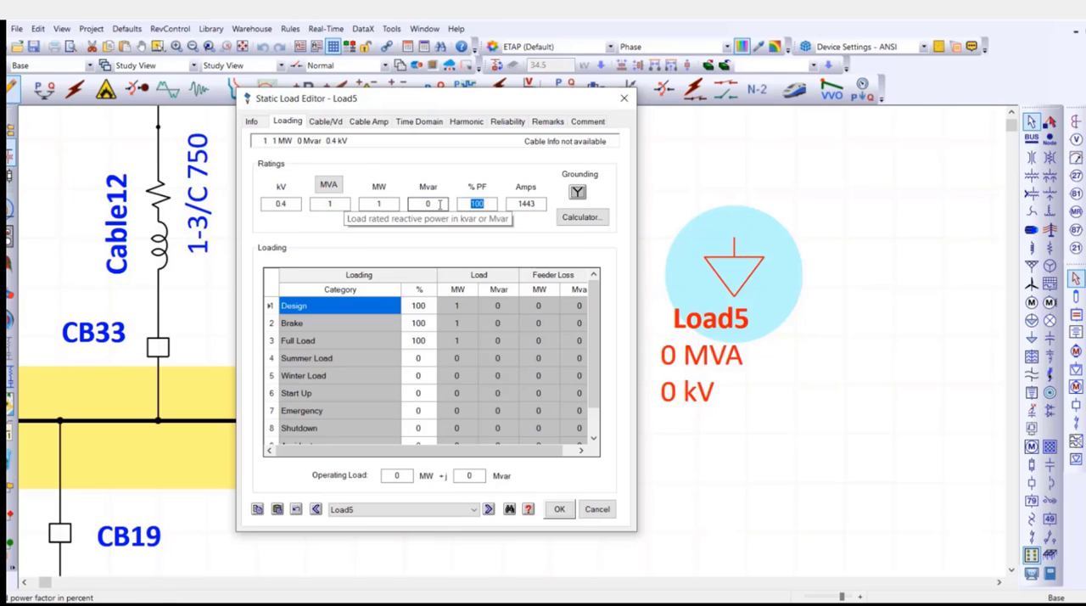
type("85")
key("Tab")
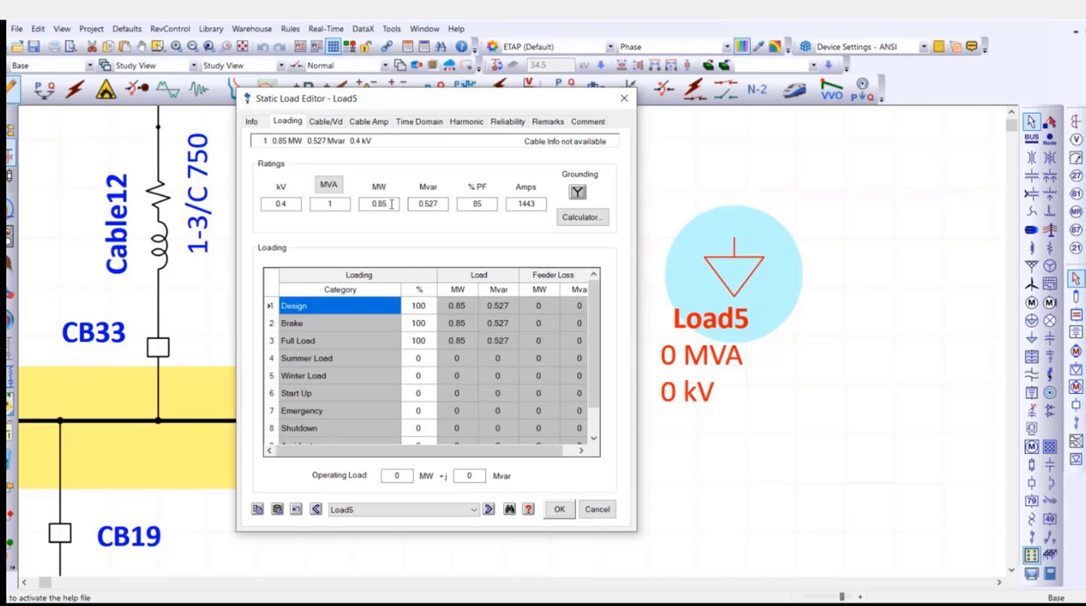
left_click(438, 203)
left_click(584, 507)
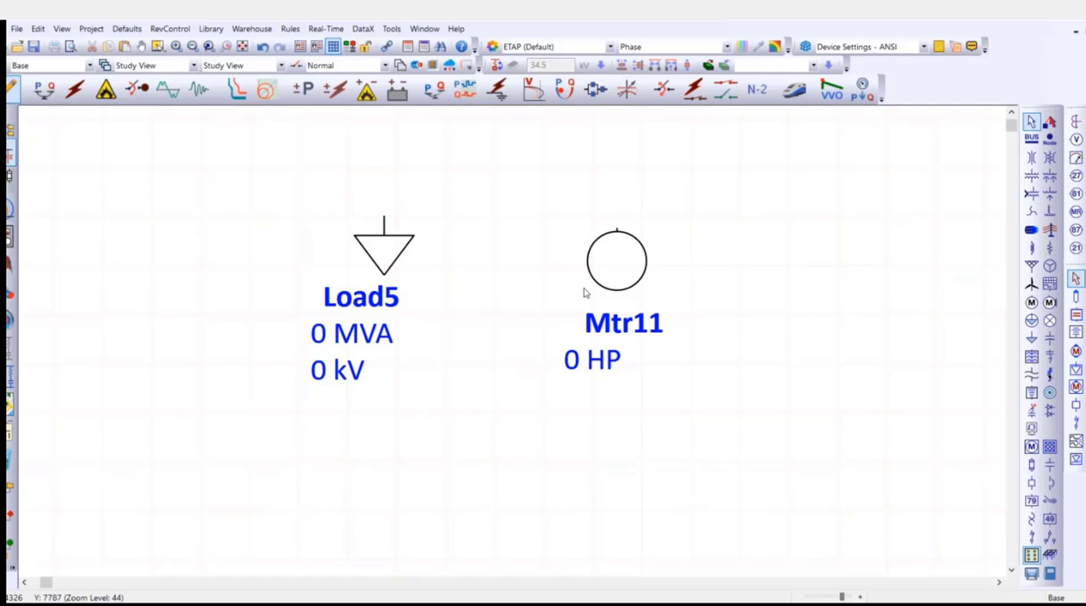
Move induction motor Mtr11 to the free spot beside the DC System network, below the 0.48 kV bus.
left_click(624, 267)
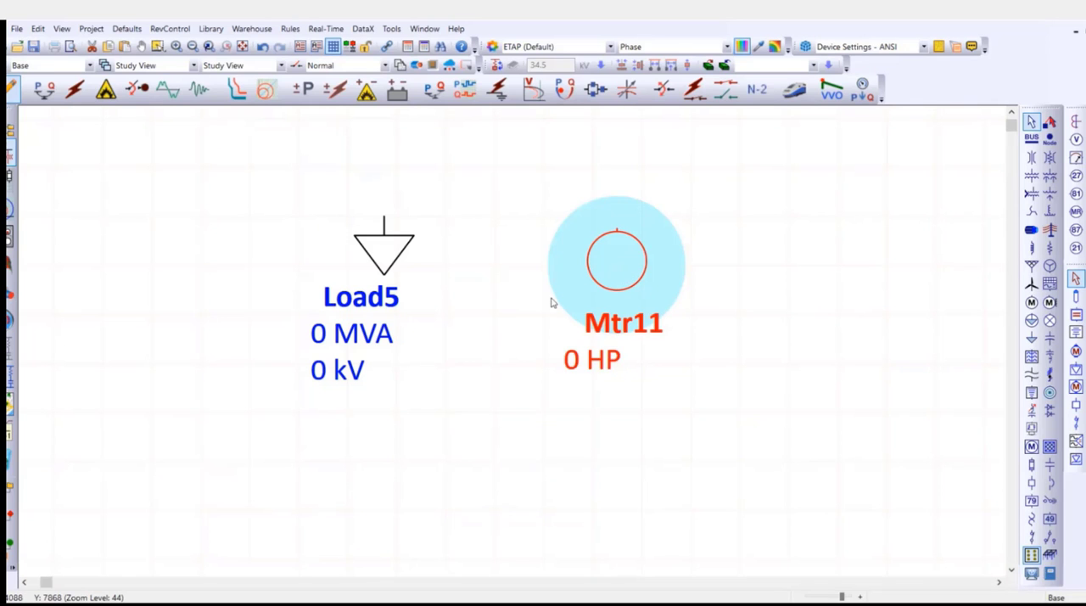
scroll(543, 301, "down", 3)
left_click_drag(359, 368, 626, 189)
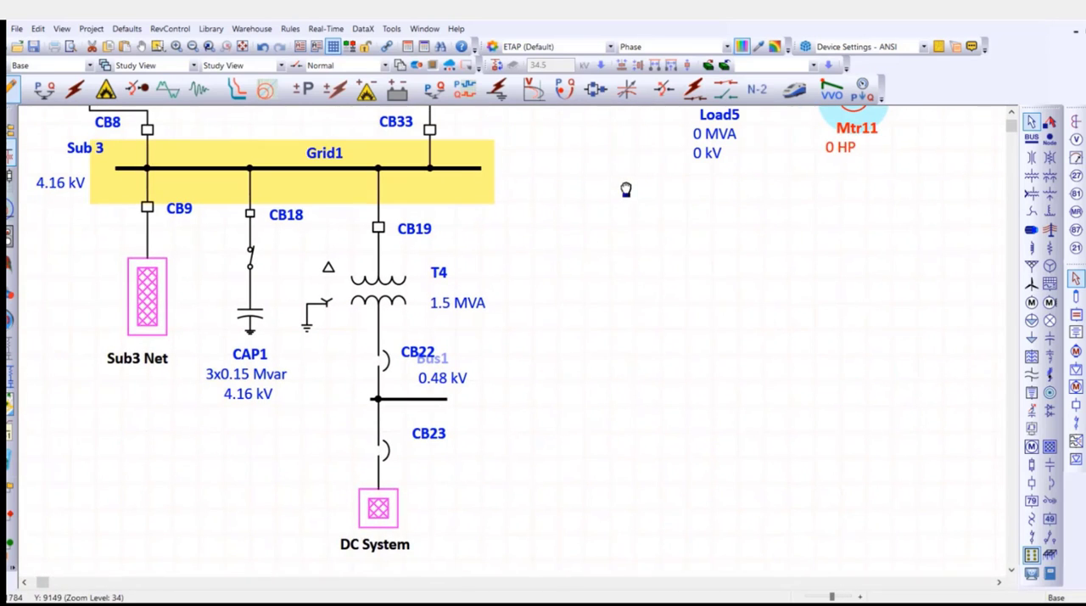
left_click_drag(854, 100, 516, 492)
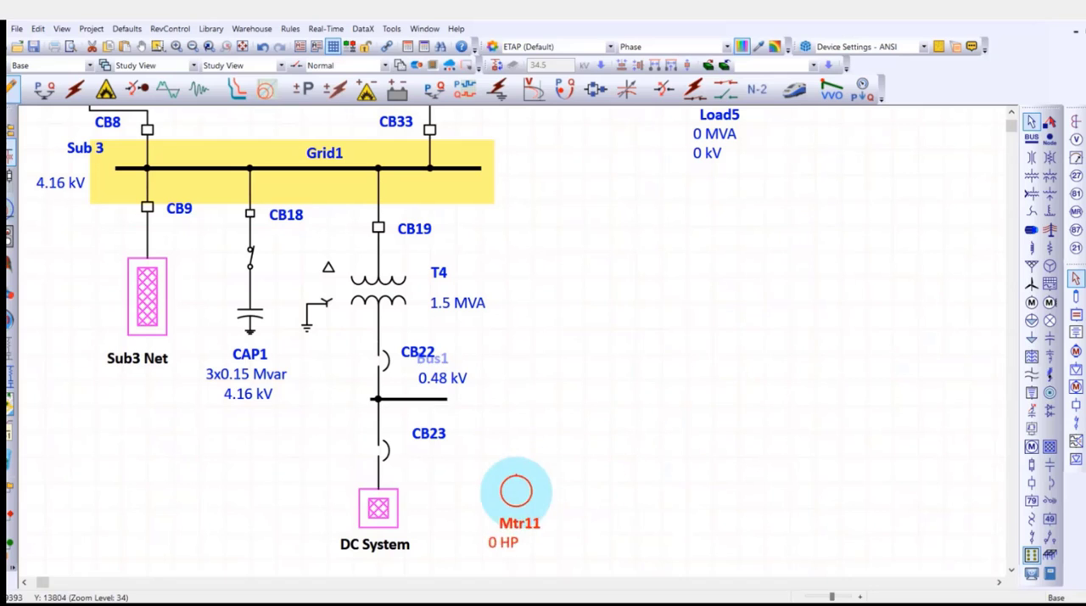
Extend Bus1 eastward over motor Mtr11 and connect the motor to the bus.
scroll(487, 521, "up", 2)
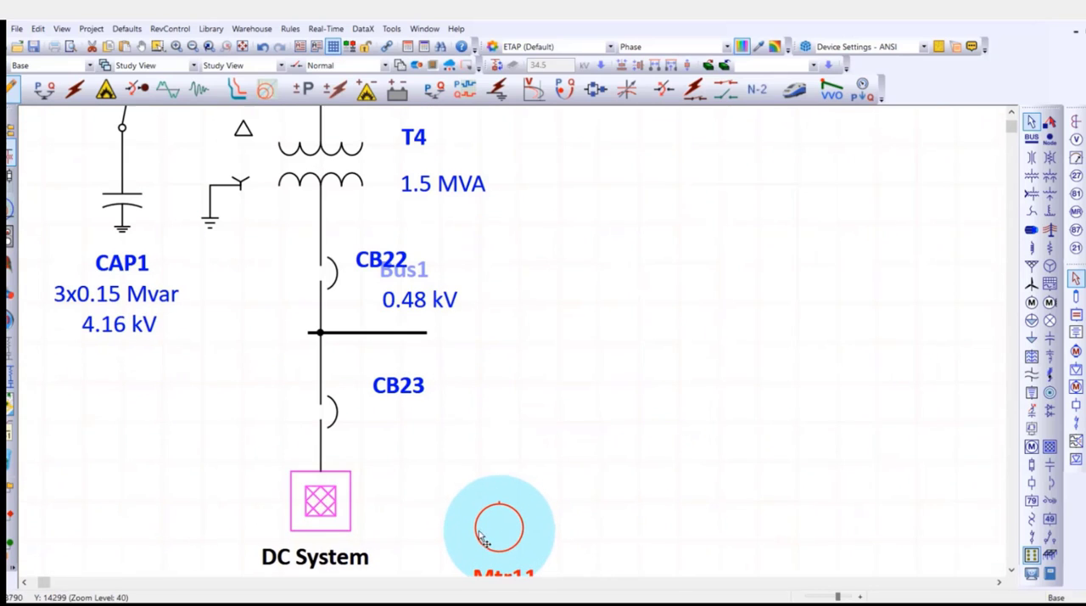
left_click(410, 333)
left_click_drag(430, 337, 588, 332)
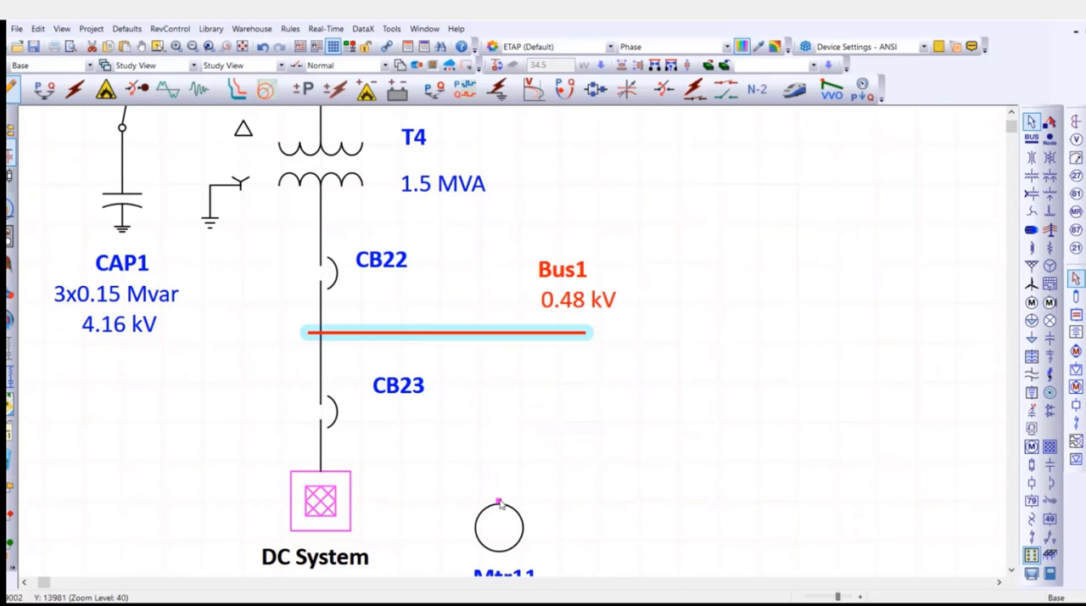
left_click_drag(501, 504, 506, 333)
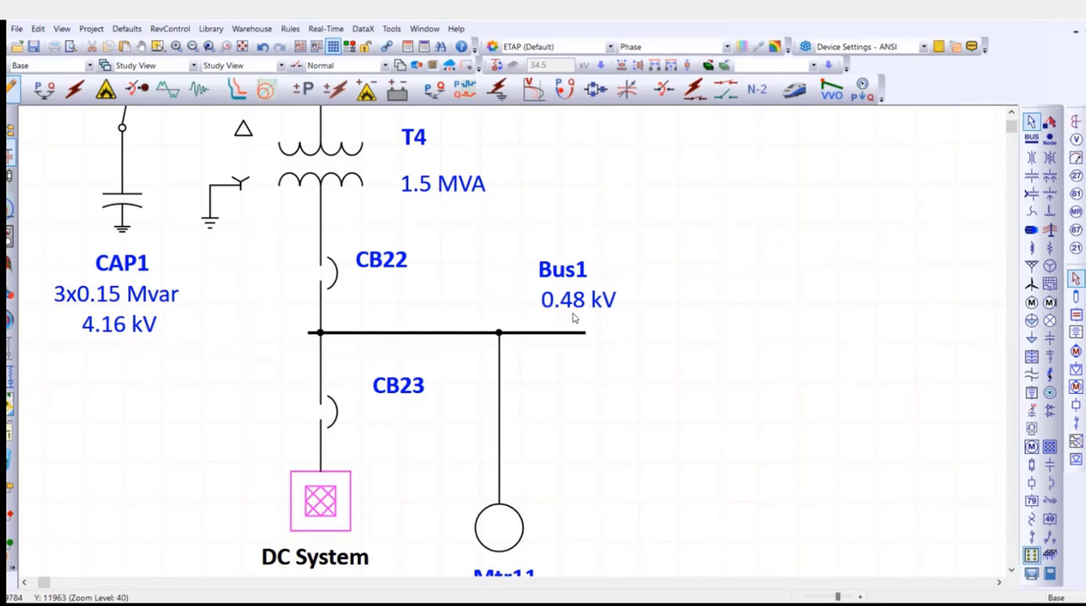
Open the nameplate data of motor Mtr11 and set its rating to 100 HP.
scroll(658, 347, "down", 1)
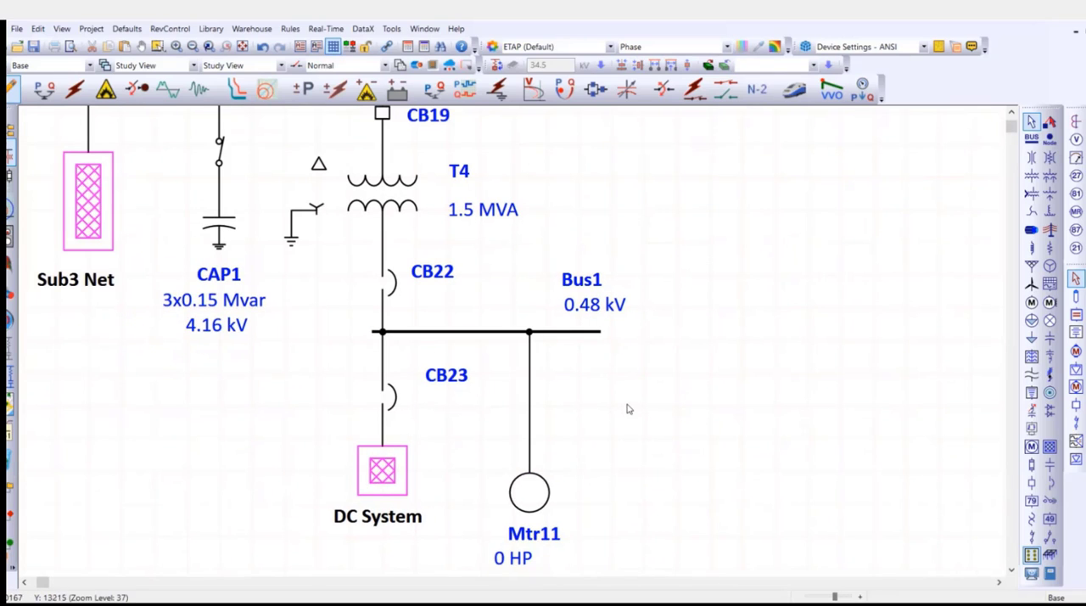
scroll(627, 411, "down", 1)
left_click_drag(707, 369, 602, 338)
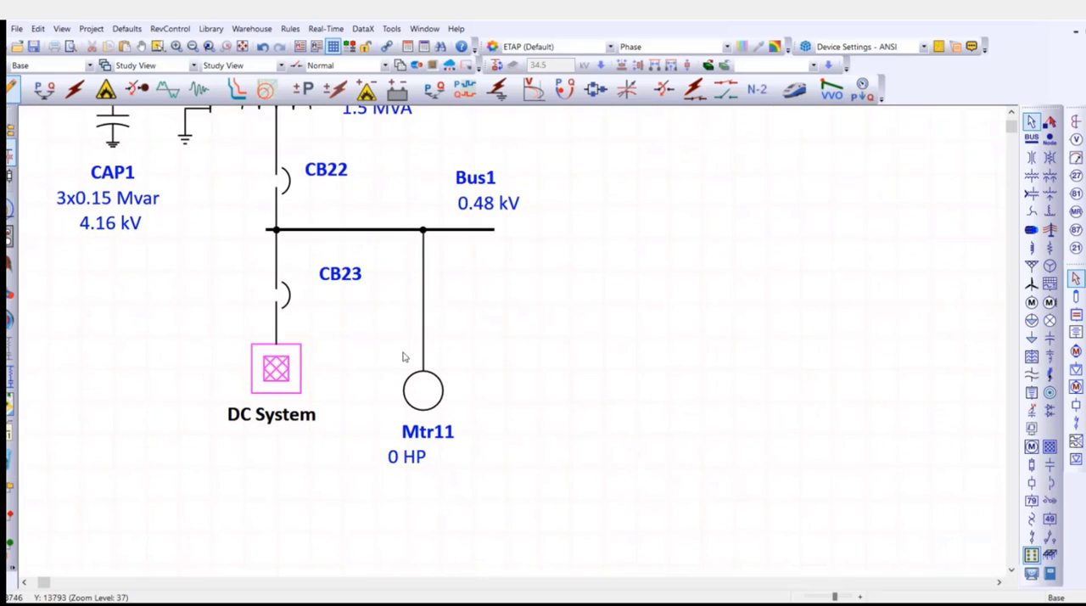
scroll(404, 356, "up", 2)
double_click(435, 414)
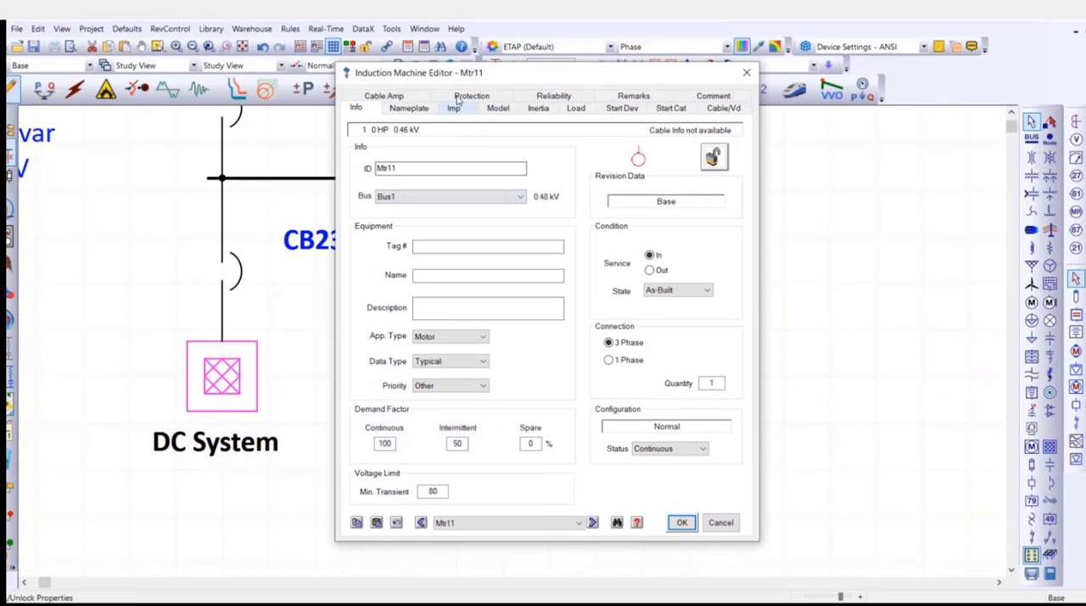
left_click(409, 108)
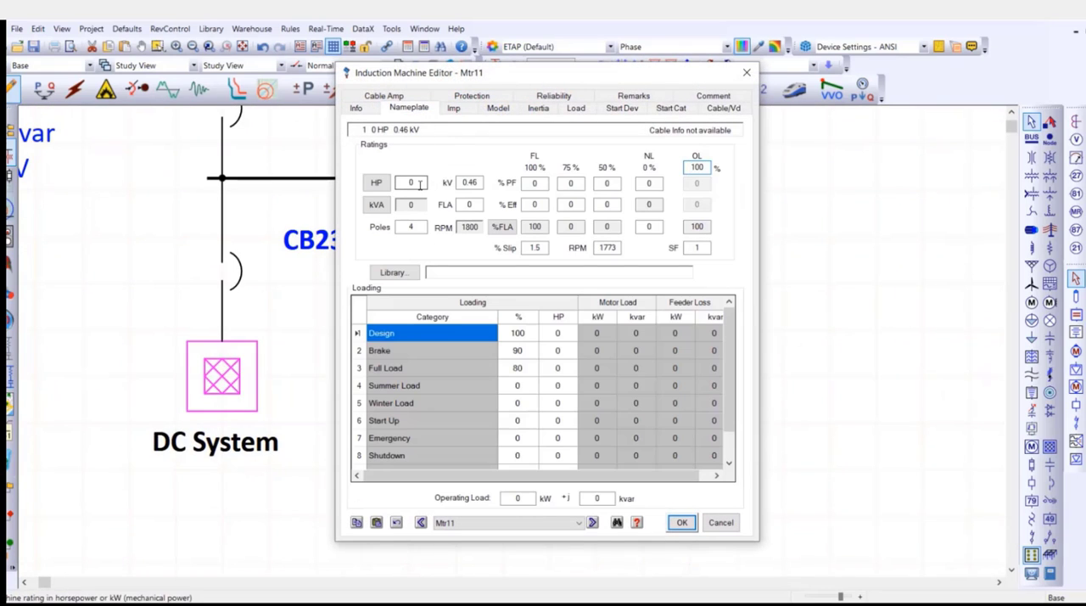
double_click(419, 184)
type("100")
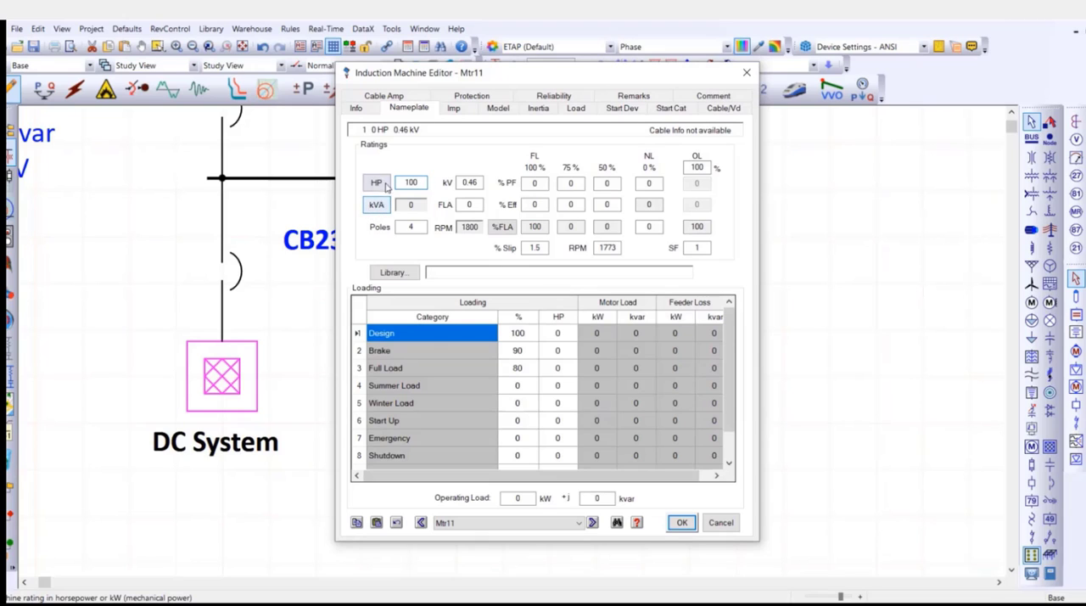
Apply the NEC typical nameplate data to motor Mtr11, review its loading category percentages and save the changes.
left_click(376, 183)
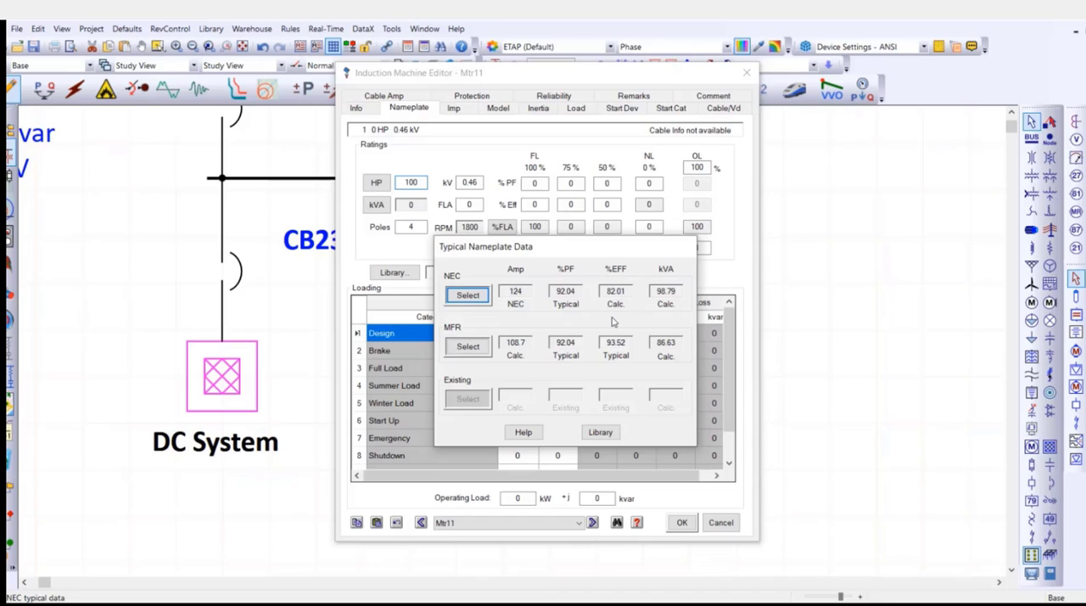
left_click(467, 295)
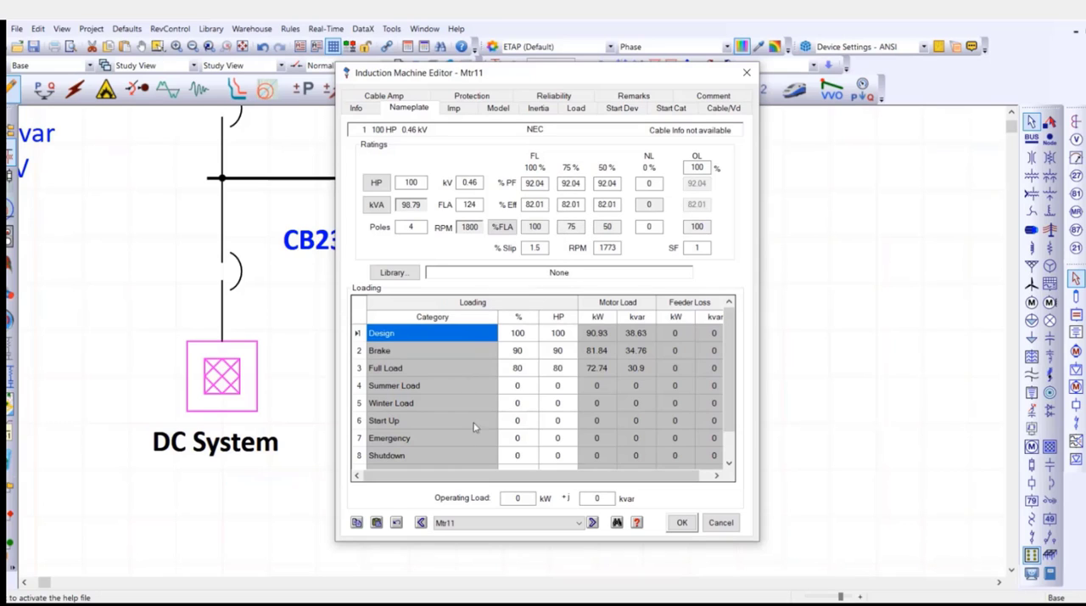
left_click(527, 336)
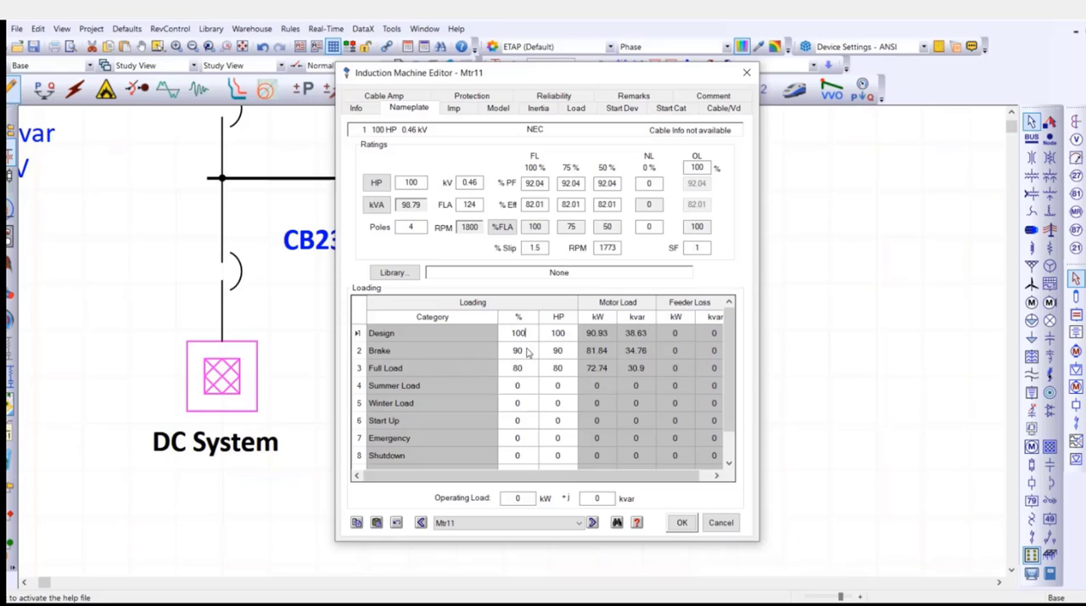
left_click(527, 351)
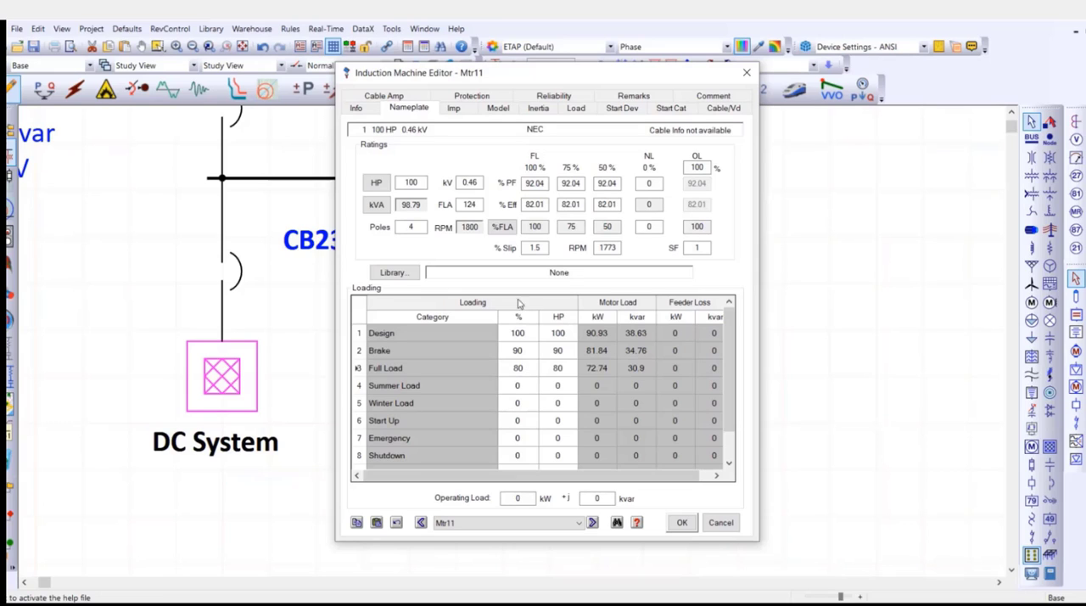
left_click(683, 522)
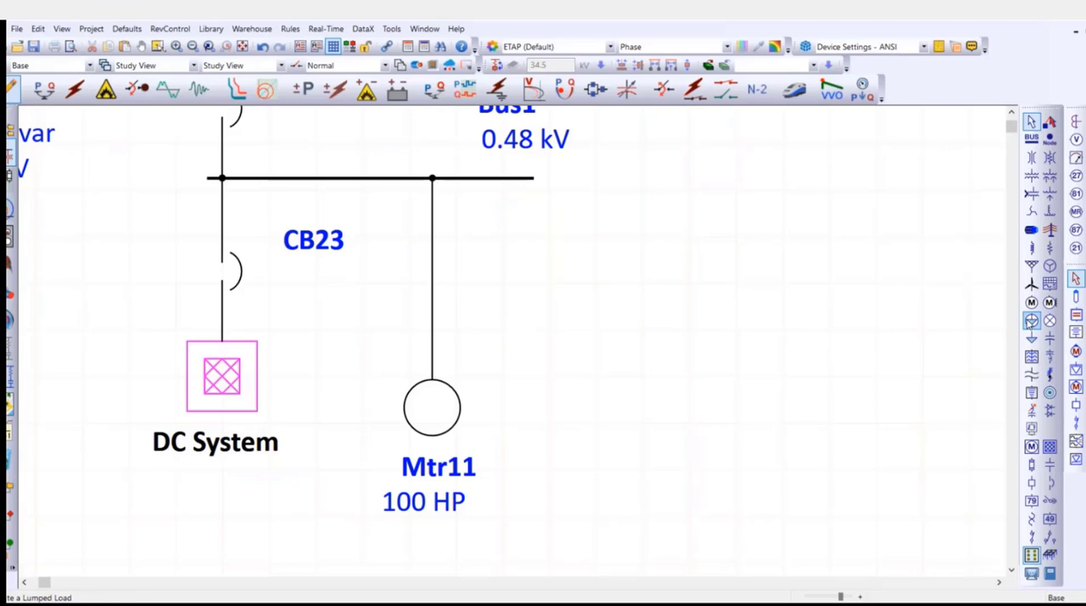
Place another static load beside motor Mtr11, below Bus1.
left_click(1031, 338)
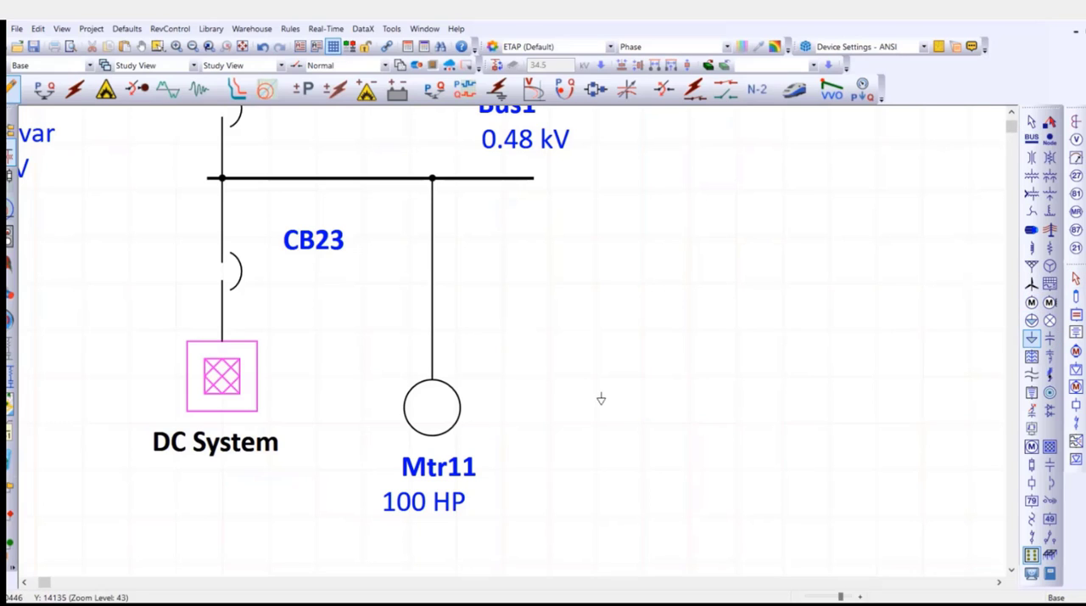
left_click(603, 399)
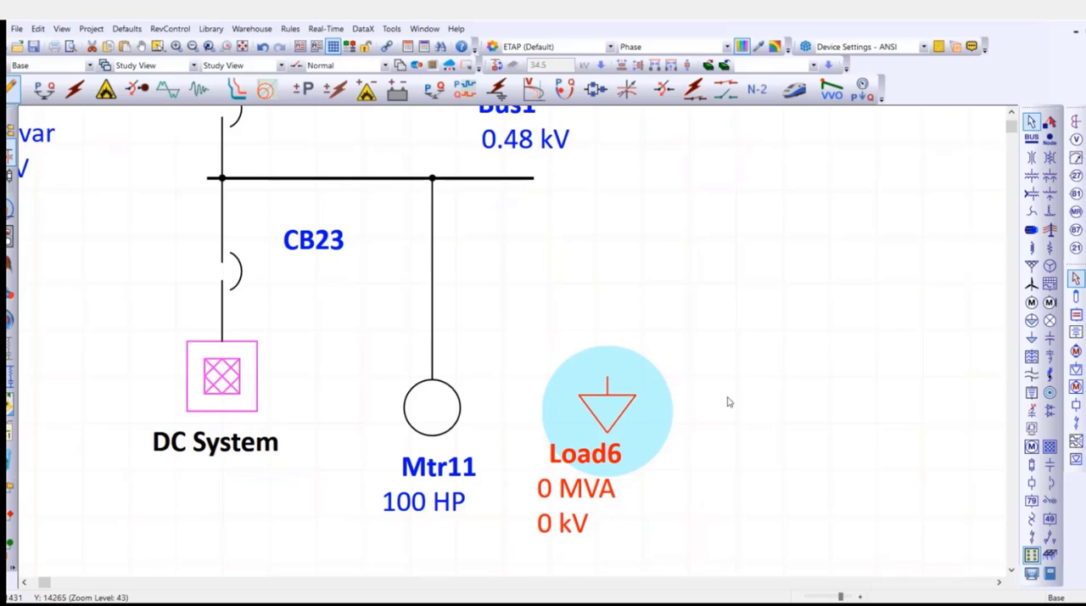
Move static load Load6 onto motor Mtr11 so that the two symbols overlap.
left_click_drag(831, 387, 636, 273)
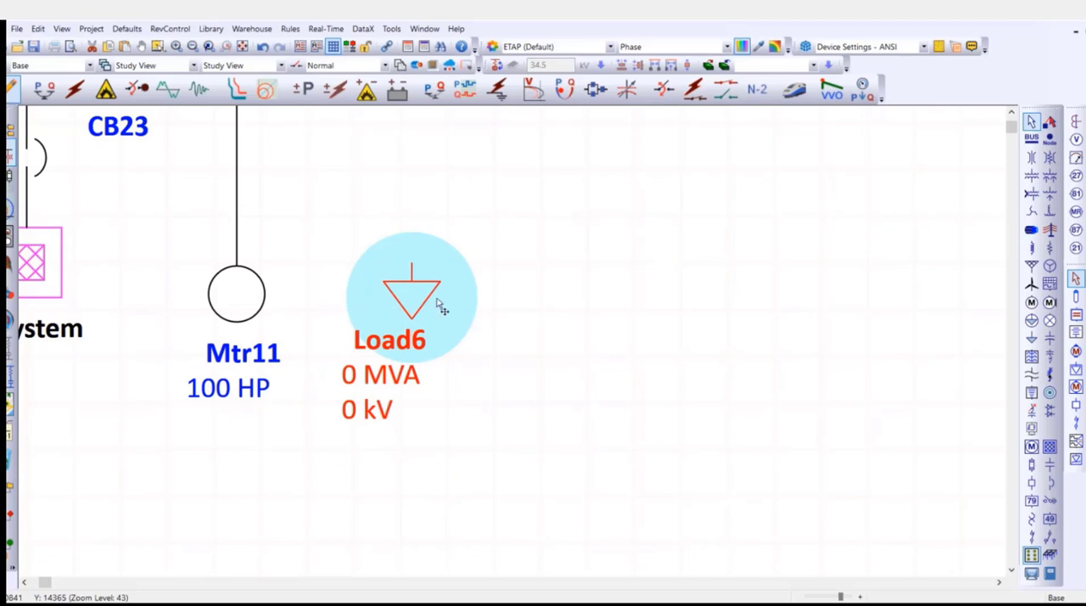
left_click_drag(436, 297, 296, 314)
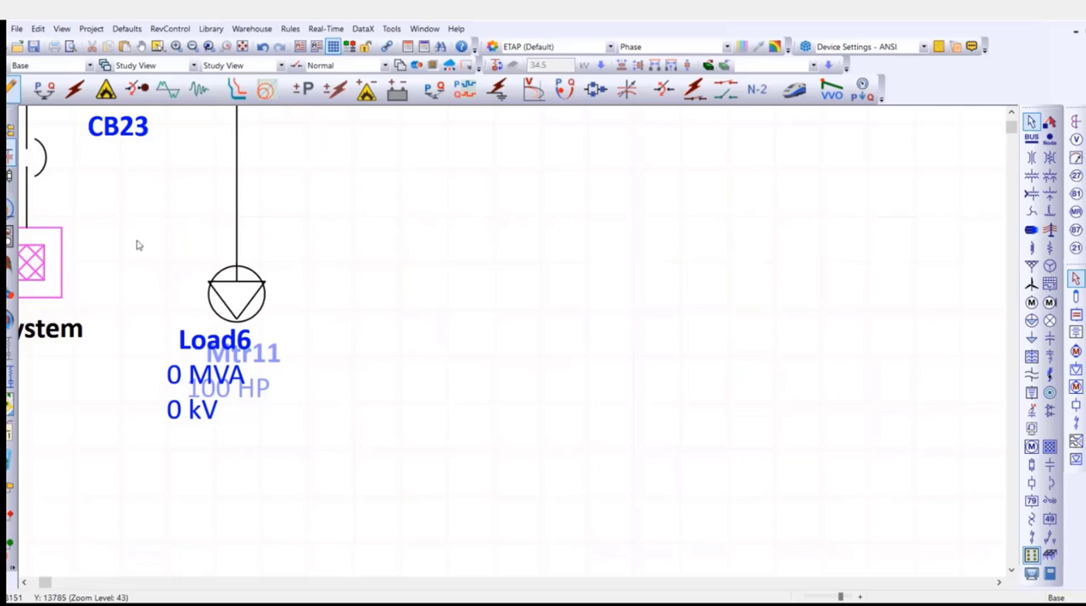
scroll(155, 246, "up", 3)
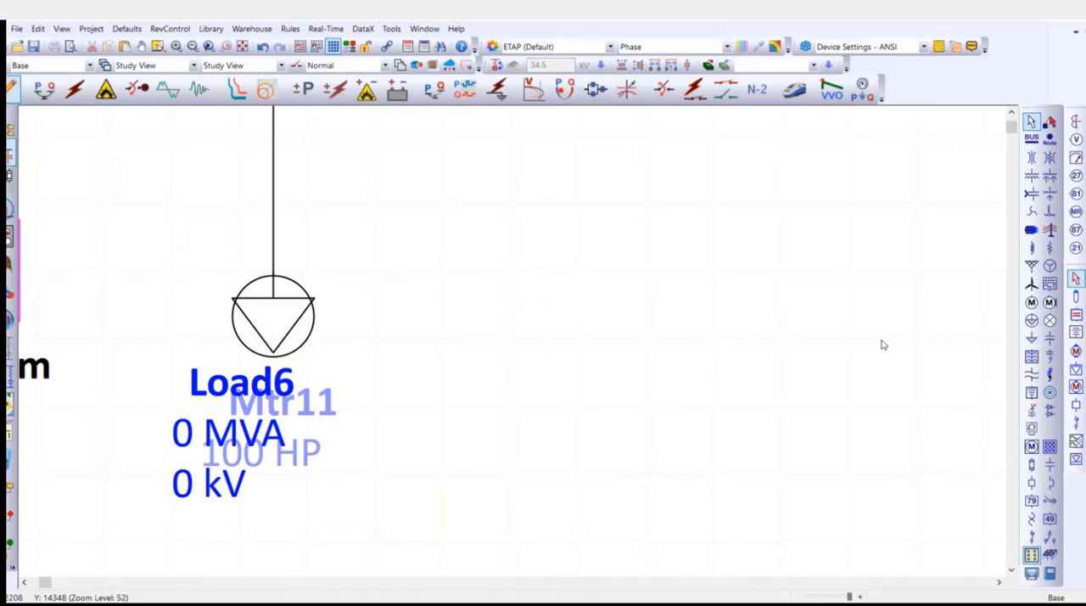
Place a lumped load beside motor Mtr11, connect it to Bus1 and shift it closer to the motor.
left_click(1031, 320)
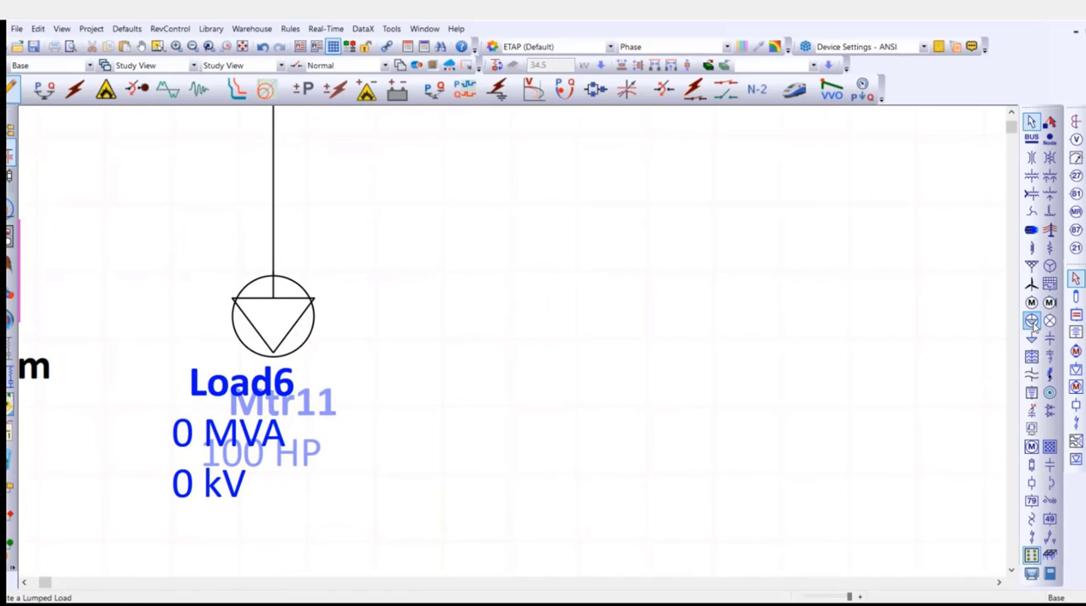
left_click(562, 345)
scroll(677, 330, "down", 3)
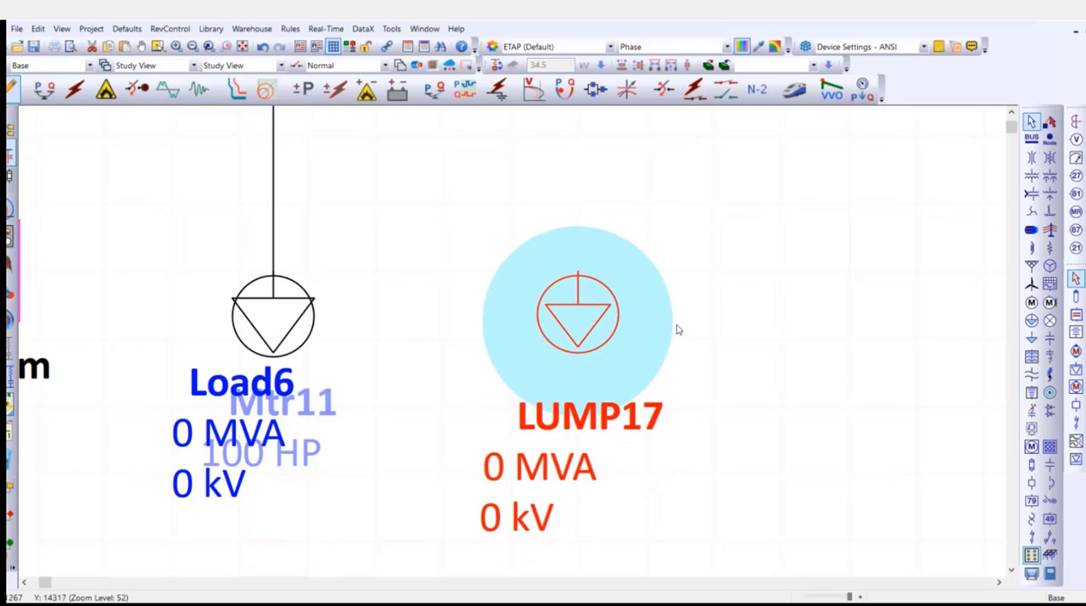
left_click_drag(722, 244, 639, 381)
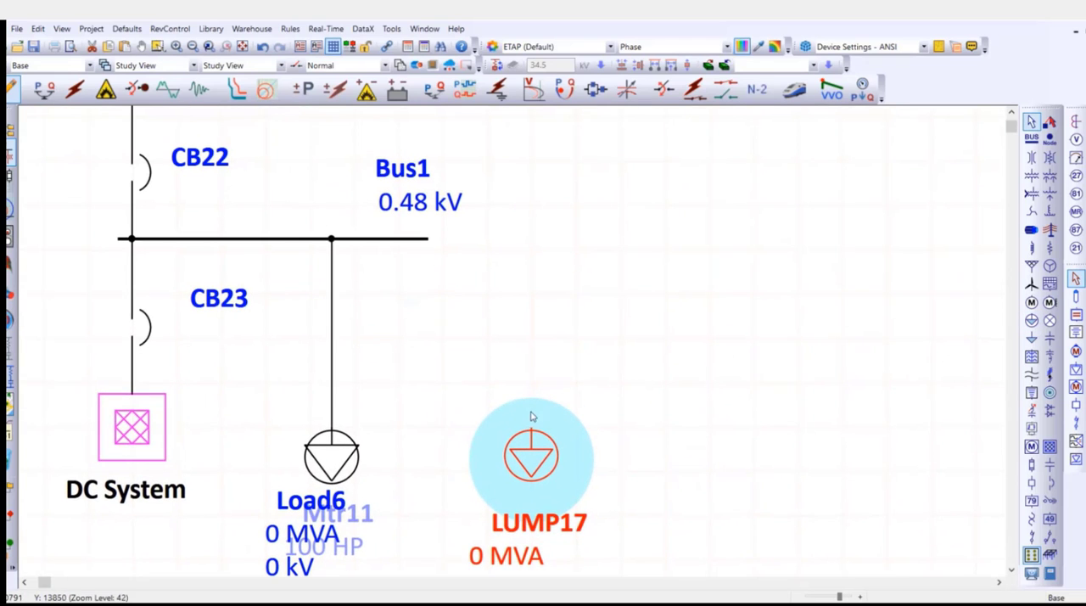
left_click_drag(533, 429, 415, 240)
left_click(458, 267)
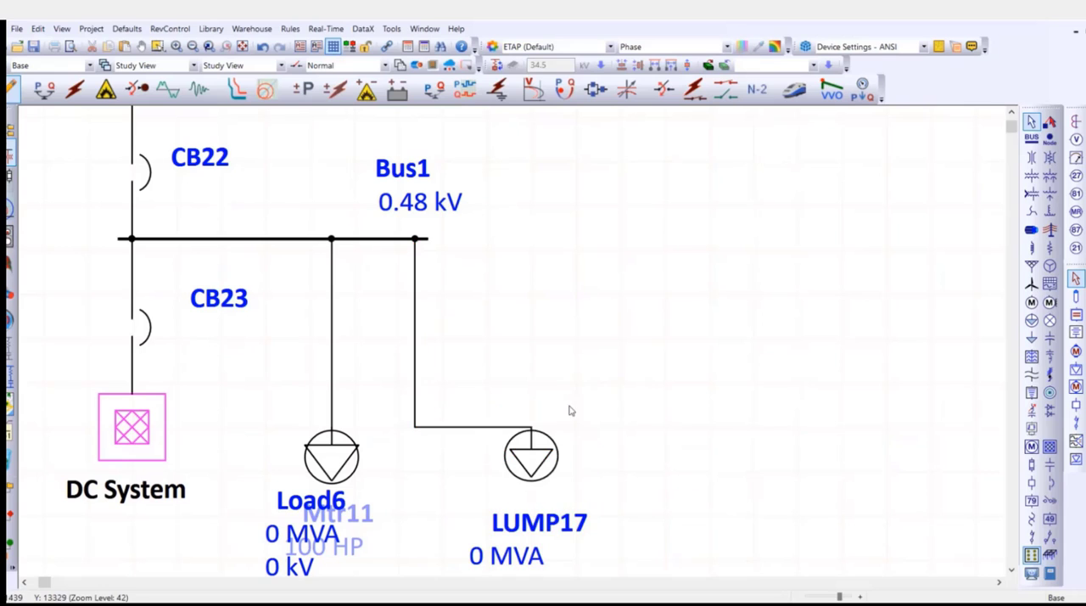
left_click_drag(531, 456, 486, 450)
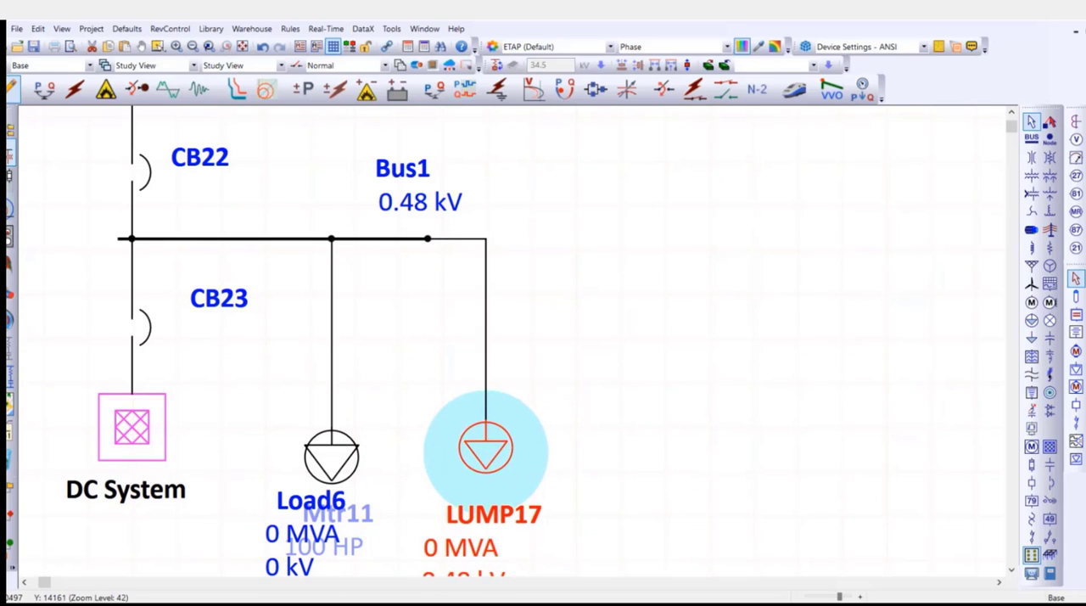
left_click(662, 382)
Open the nameplate data of lumped load LUMP17, set its rating to 0.5 MVA and display the ratings in kVA.
scroll(661, 383, "down", 3)
left_click(499, 309)
double_click(499, 309)
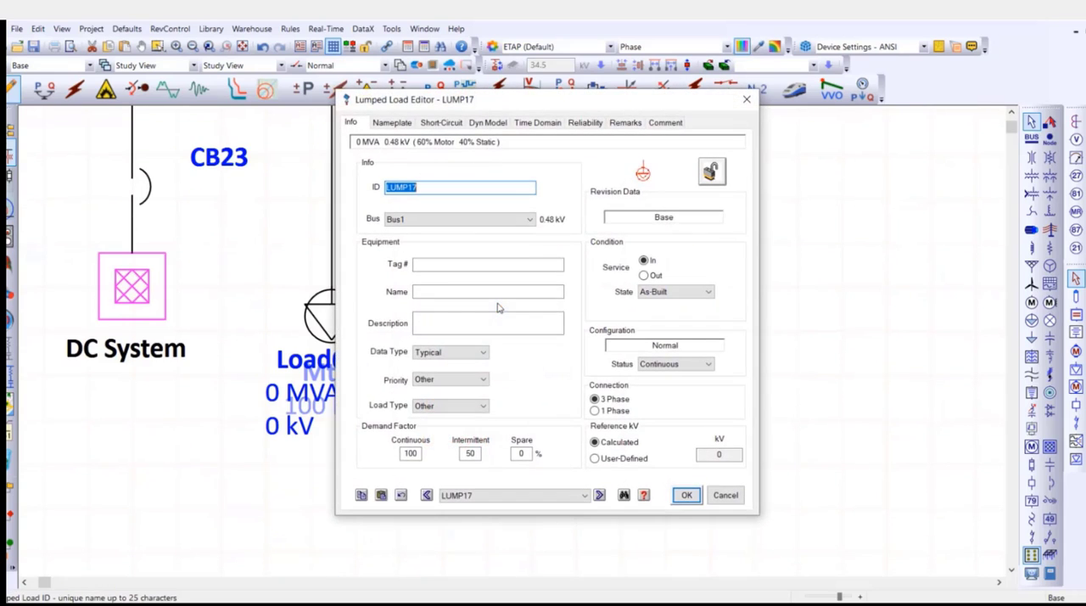
left_click(394, 124)
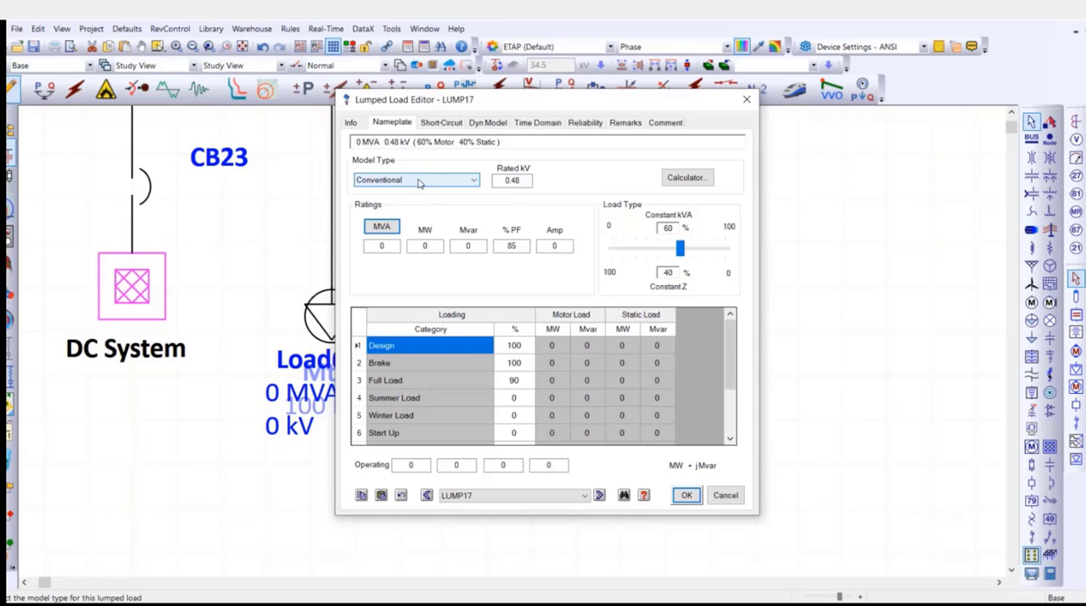
left_click(393, 246)
type("0.5")
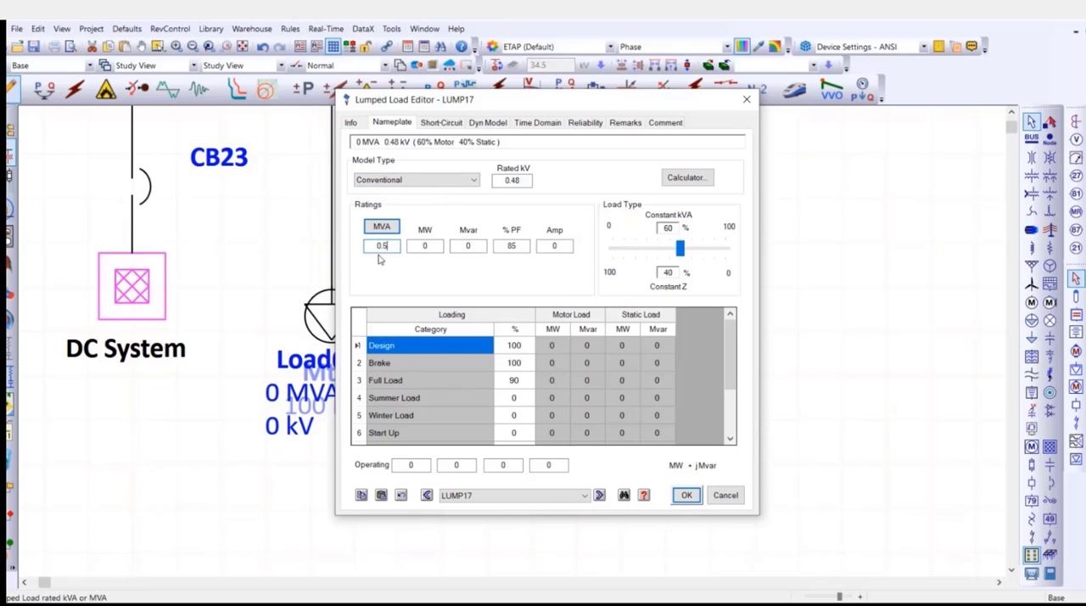
left_click(382, 227)
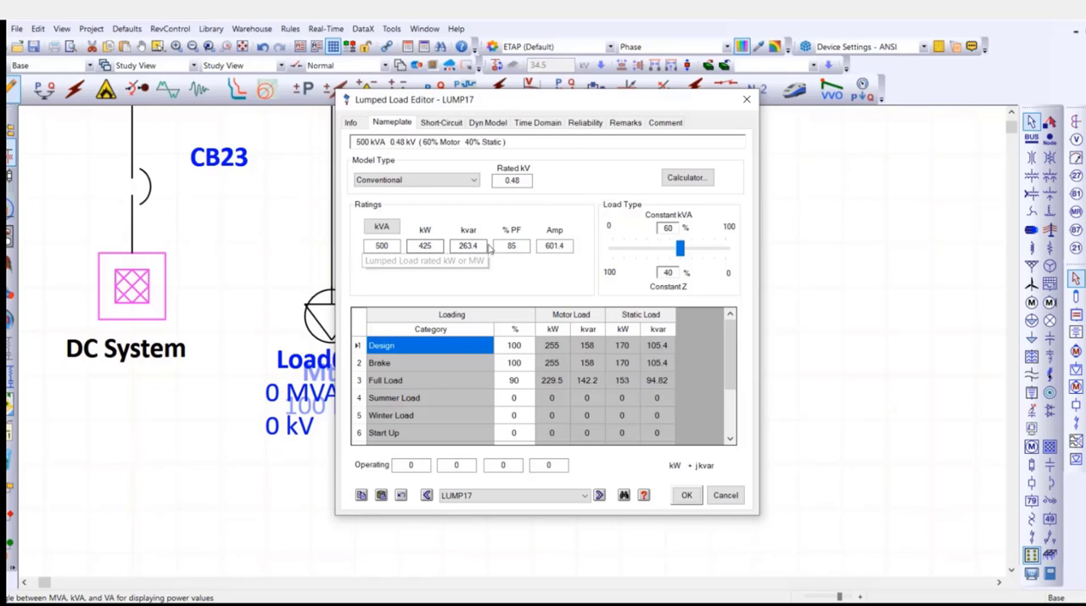
Set the load type split of LUMP17 to 15% constant kVA and 85% constant Z.
left_click_drag(570, 103, 789, 107)
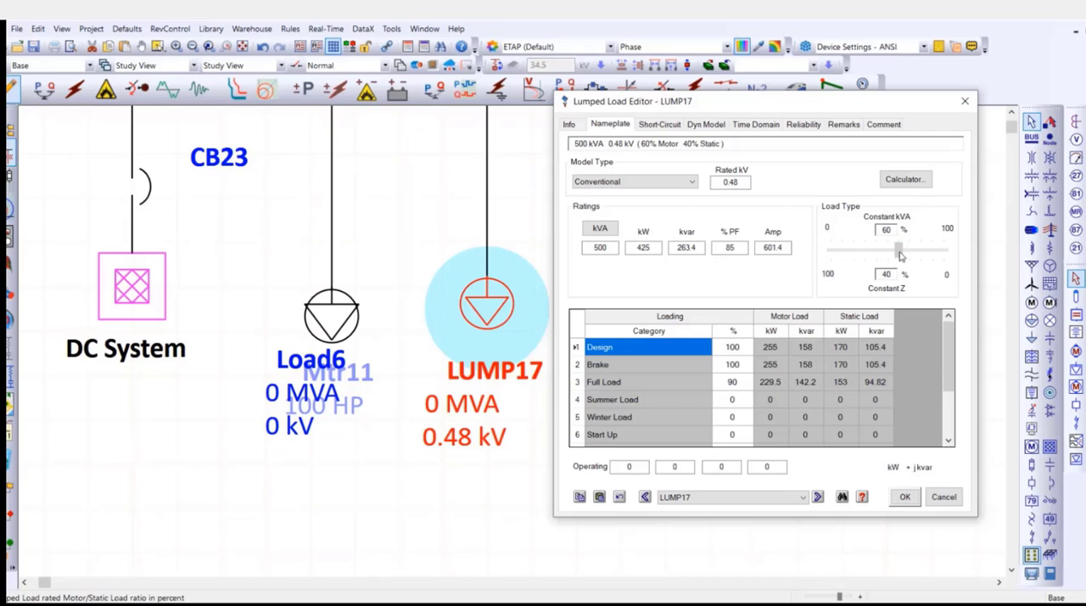
left_click_drag(899, 250, 857, 252)
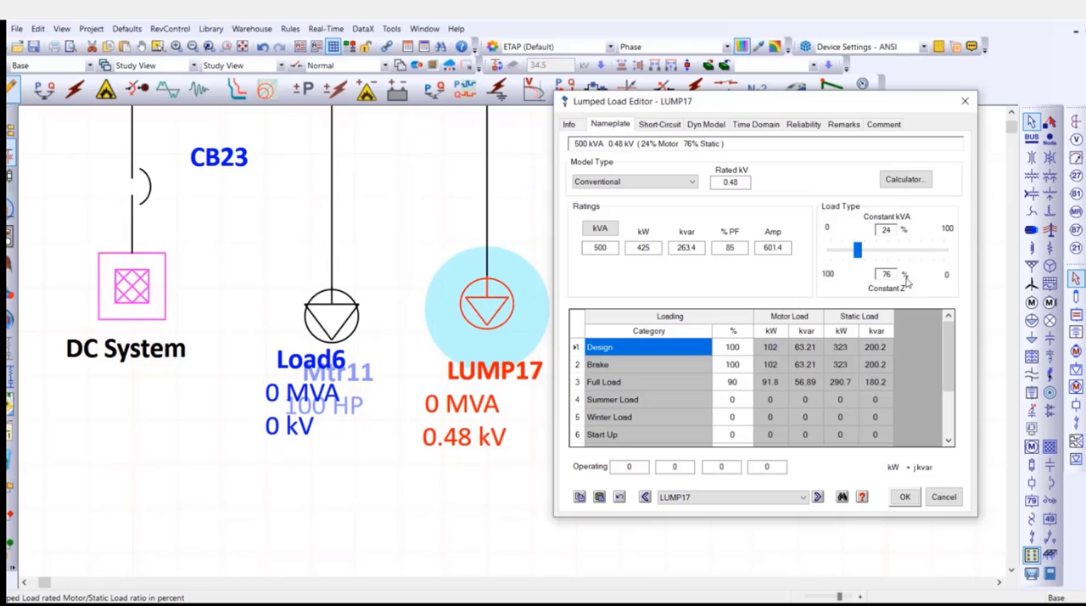
left_click(858, 250)
mouse_move(859, 250)
left_mouse_down()
mouse_move(874, 251)
mouse_move(847, 252)
left_mouse_up()
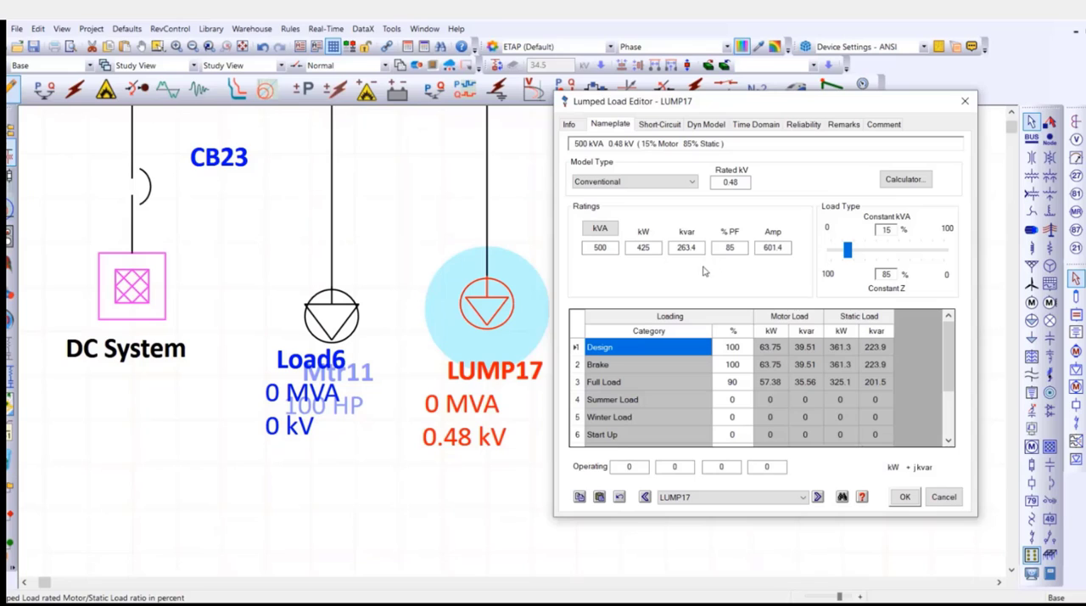
Try the Unbalanced and Exponential model types on LUMP17, then set it to Polynomial and save the changes.
left_click(660, 183)
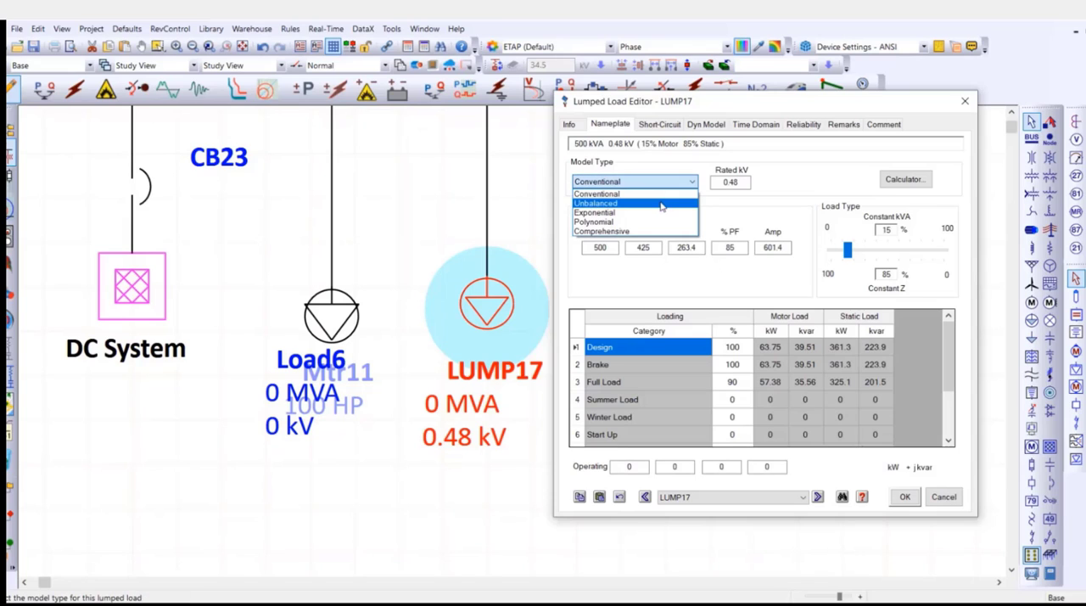
left_click(664, 204)
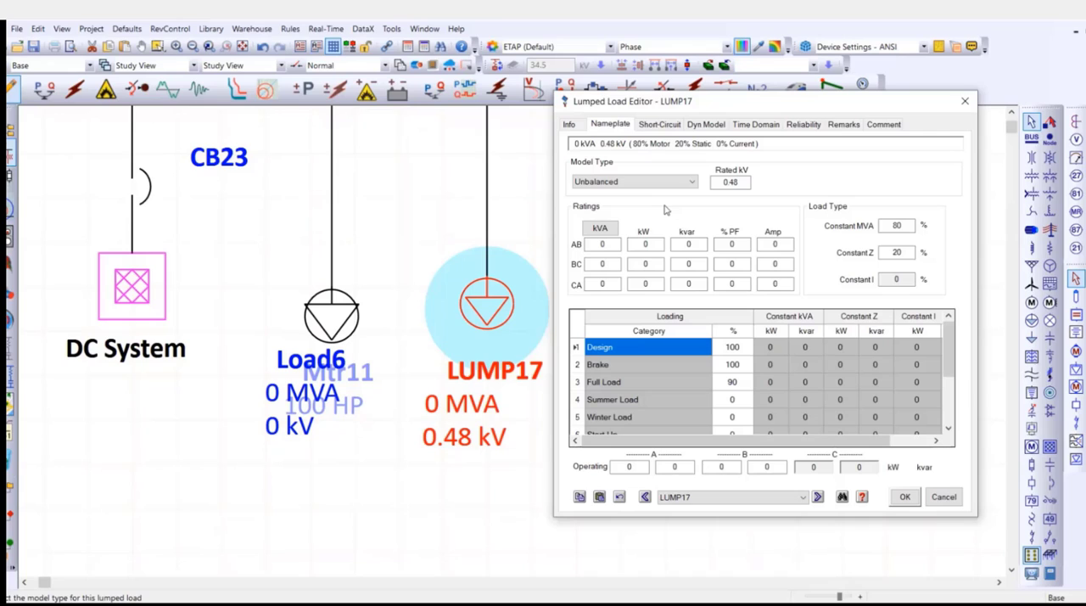
left_click(669, 182)
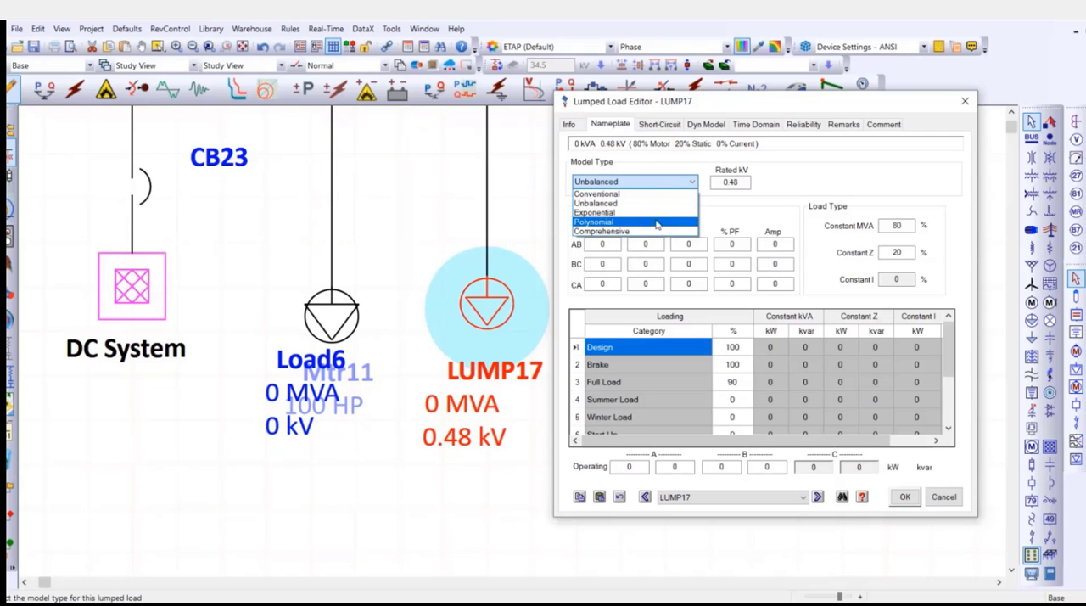
left_click(654, 213)
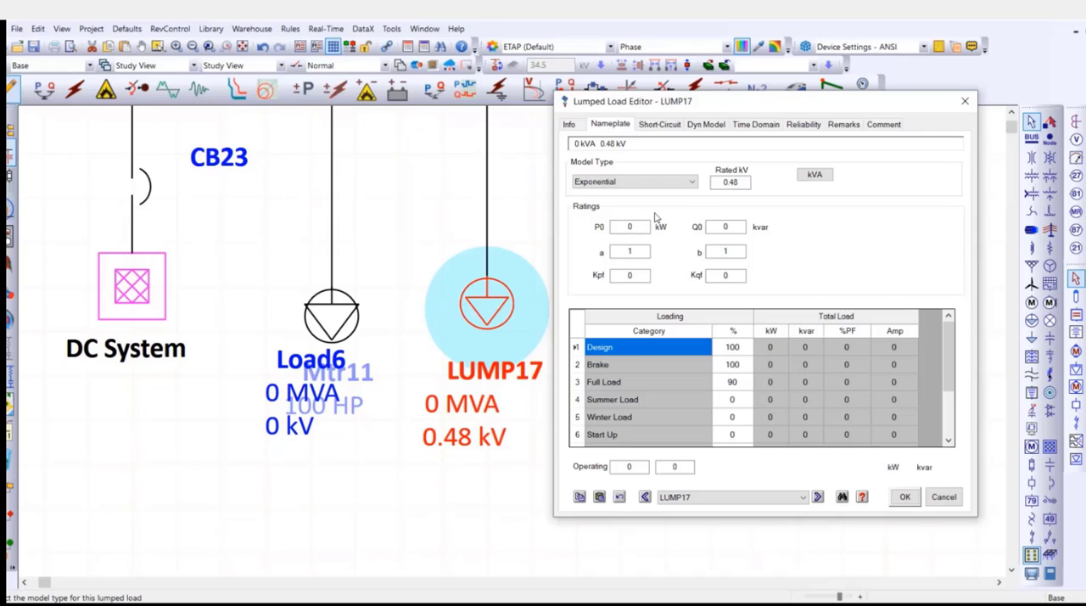
left_click(647, 182)
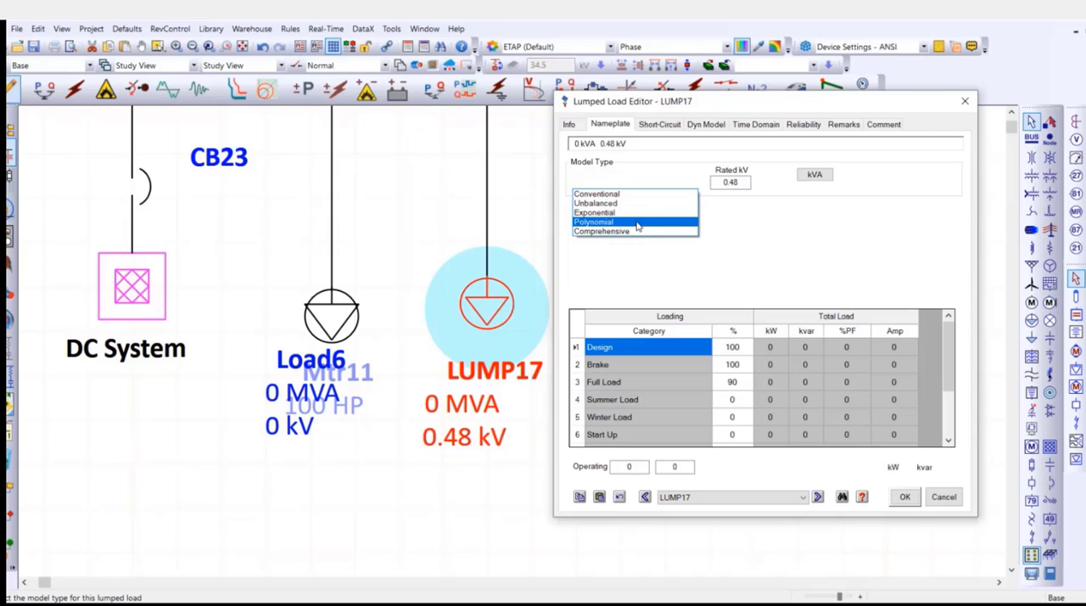
left_click(639, 224)
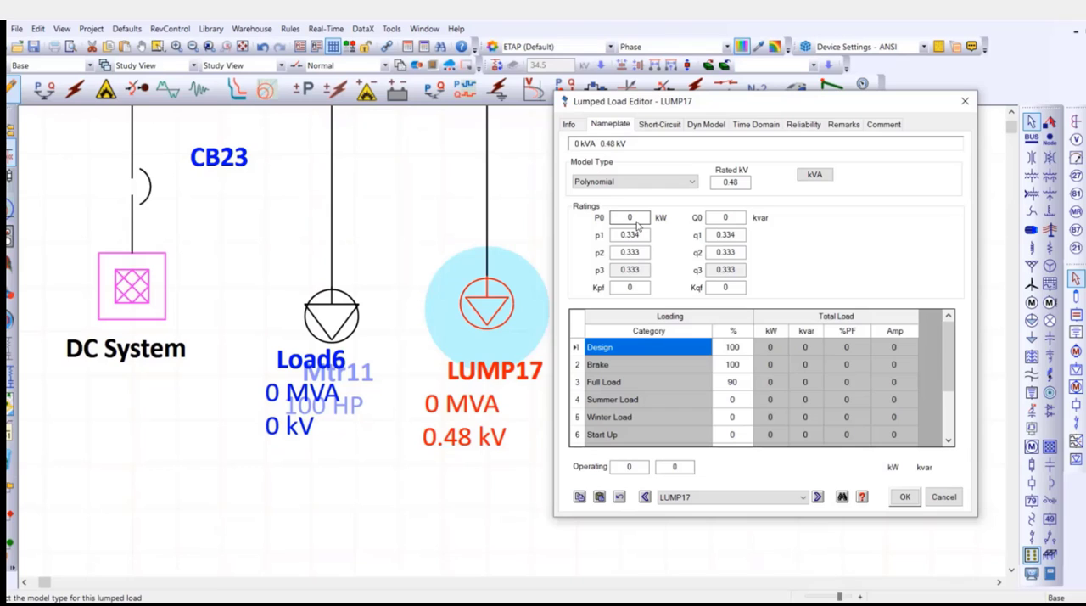
left_click(905, 496)
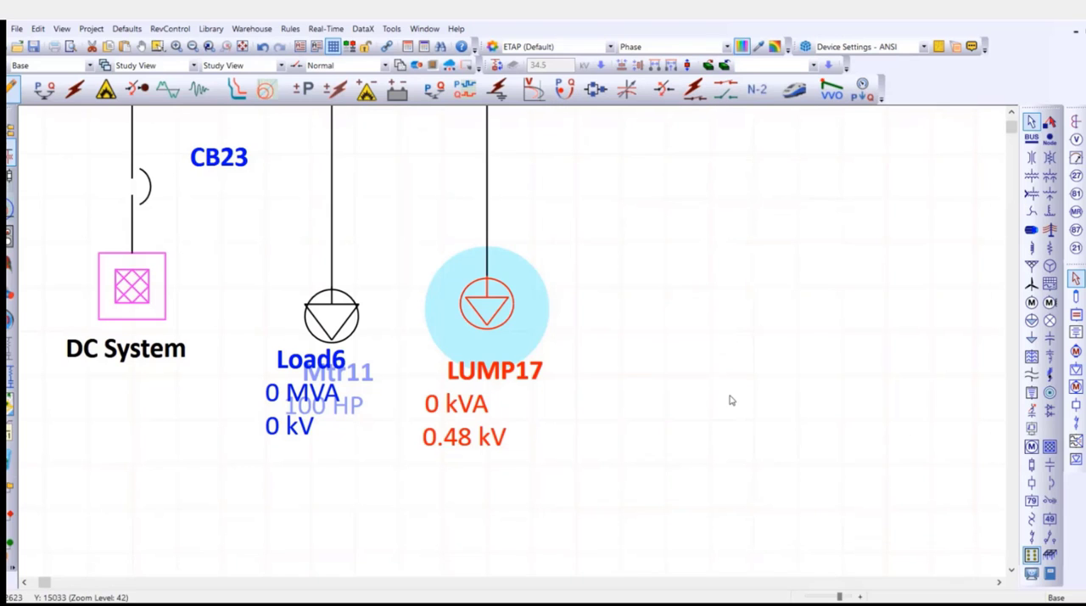
Delete Load6, motor Mtr11 and lumped load LUMP17 together from below Bus1.
left_click(731, 400)
scroll(688, 383, "down", 5)
left_click_drag(637, 376, 379, 323)
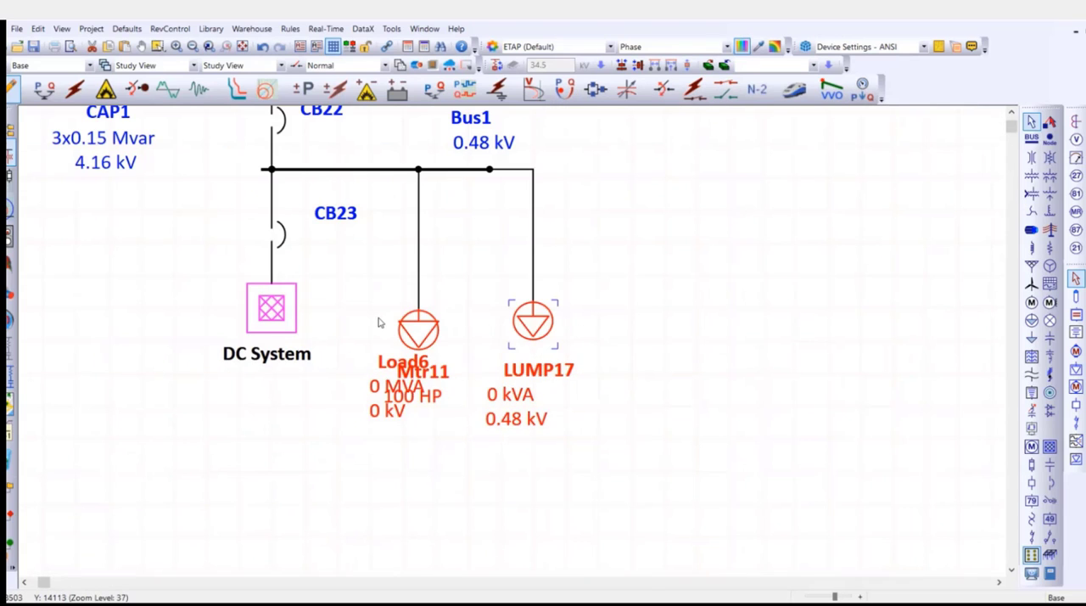
key("Delete")
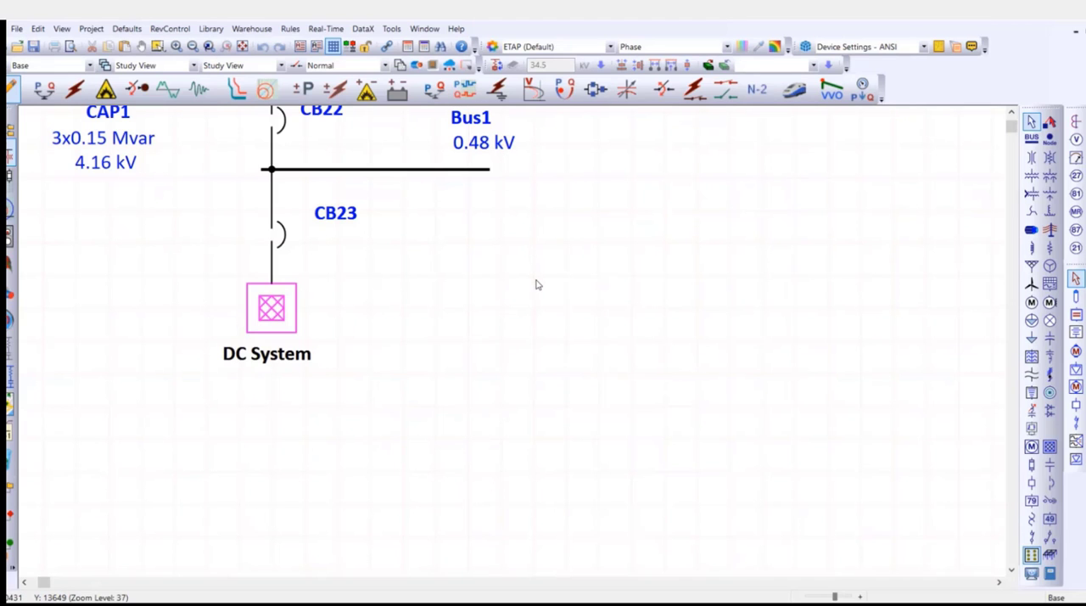
Open the properties of the Utility power grid and examine its operation mode and its ratings per generation category.
scroll(543, 290, "down", 6)
left_click_drag(550, 191, 933, 563)
scroll(441, 238, "up", 10)
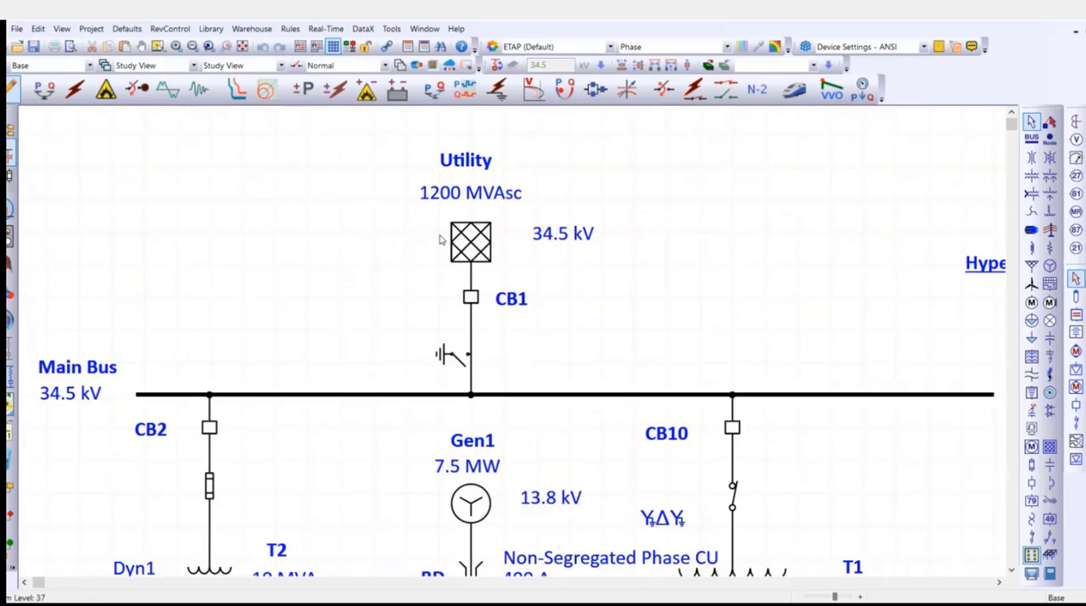
left_click(477, 253)
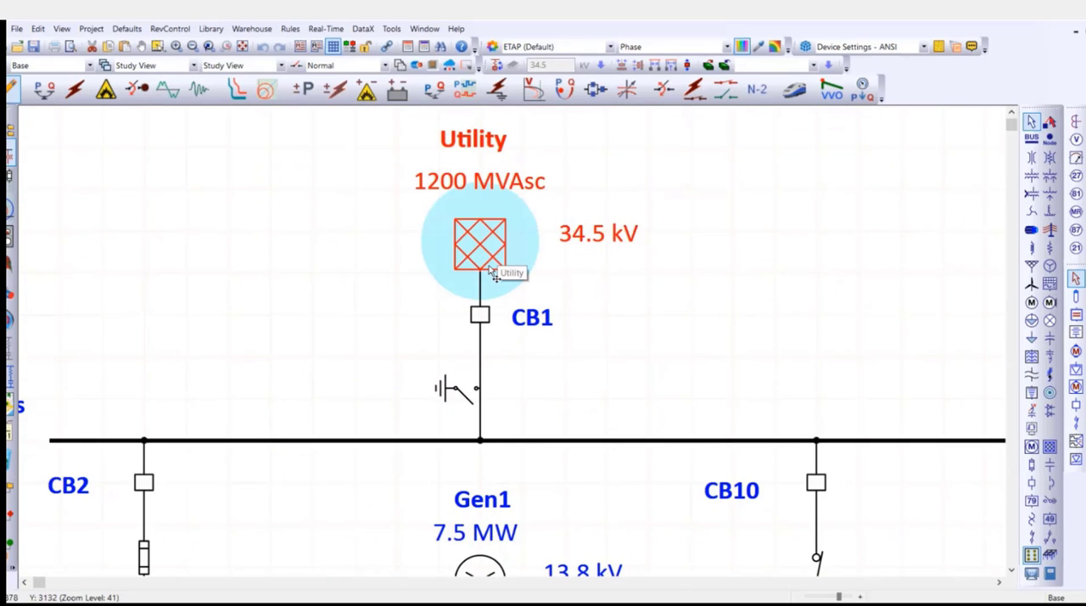
double_click(490, 269)
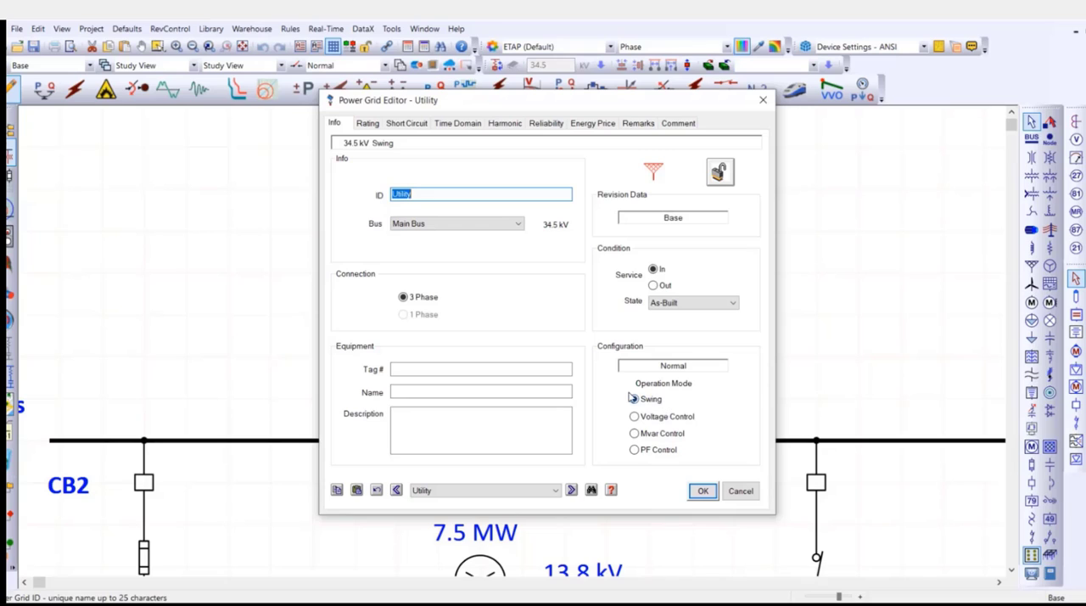
left_click(366, 124)
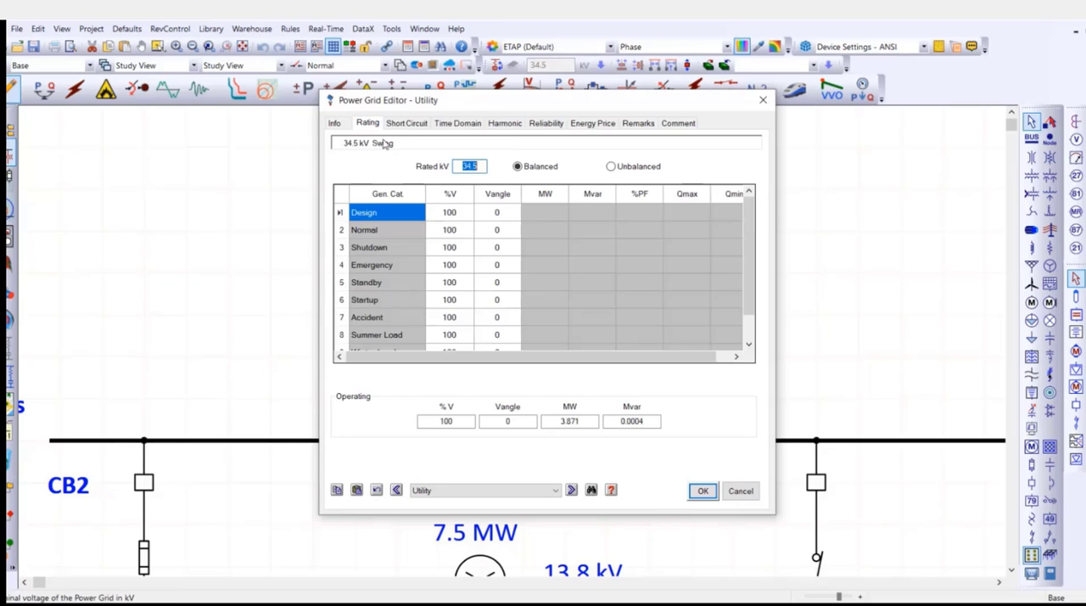
left_click(468, 217)
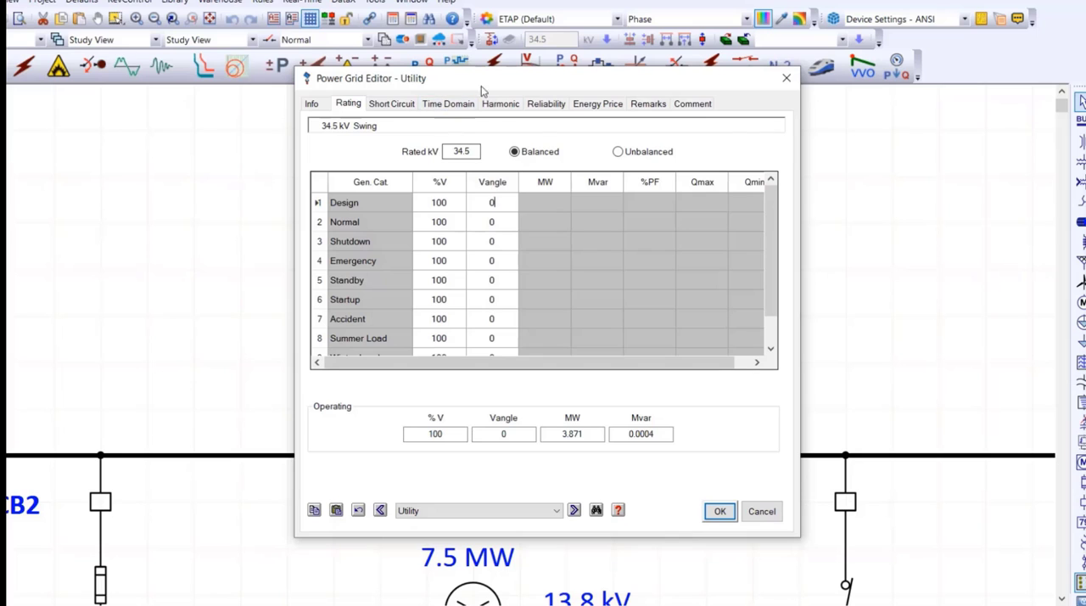
left_click_drag(488, 81, 762, 85)
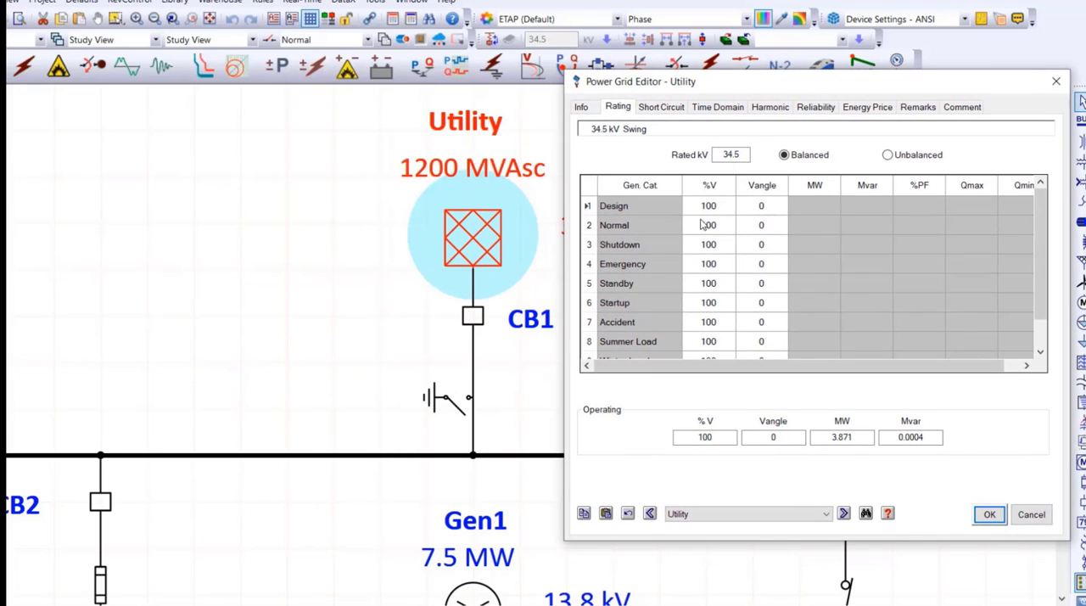
Try voltages of 95% for the Utility's Normal category and 110% for Shutdown, and discard the changes.
scroll(701, 288, "down", 1)
scroll(704, 310, "up", 1)
left_click(720, 212)
left_click(719, 224)
type("95")
left_click(723, 245)
double_click(723, 245)
type("110")
left_click(1031, 514)
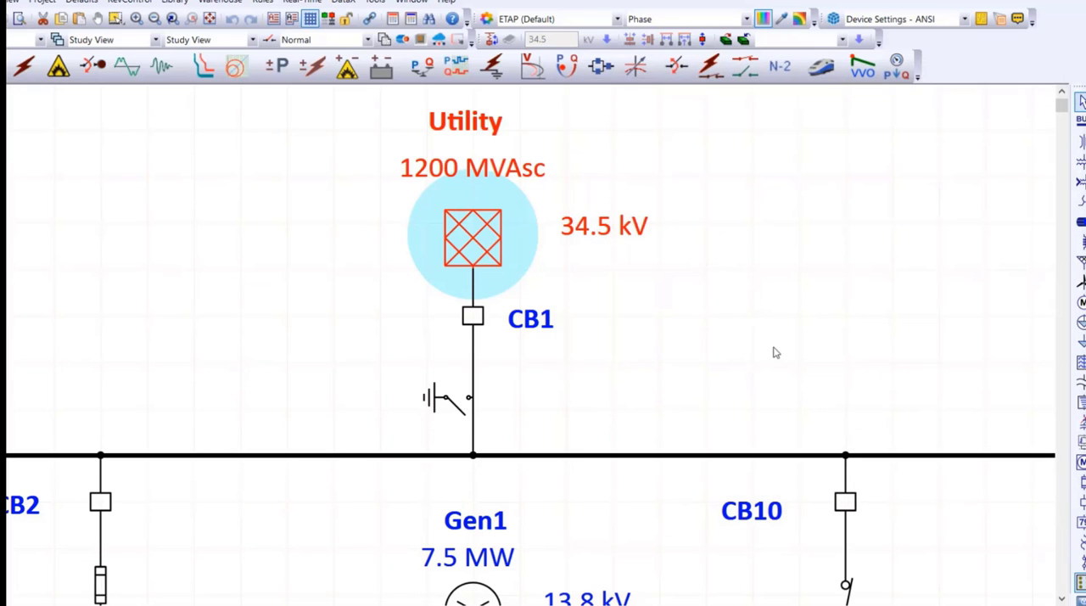
Open the properties of generator Gen1 and examine its operation mode and its ratings per generation category.
left_click(774, 347)
scroll(781, 319, "down", 5)
scroll(643, 416, "down", 10)
scroll(582, 203, "up", 1)
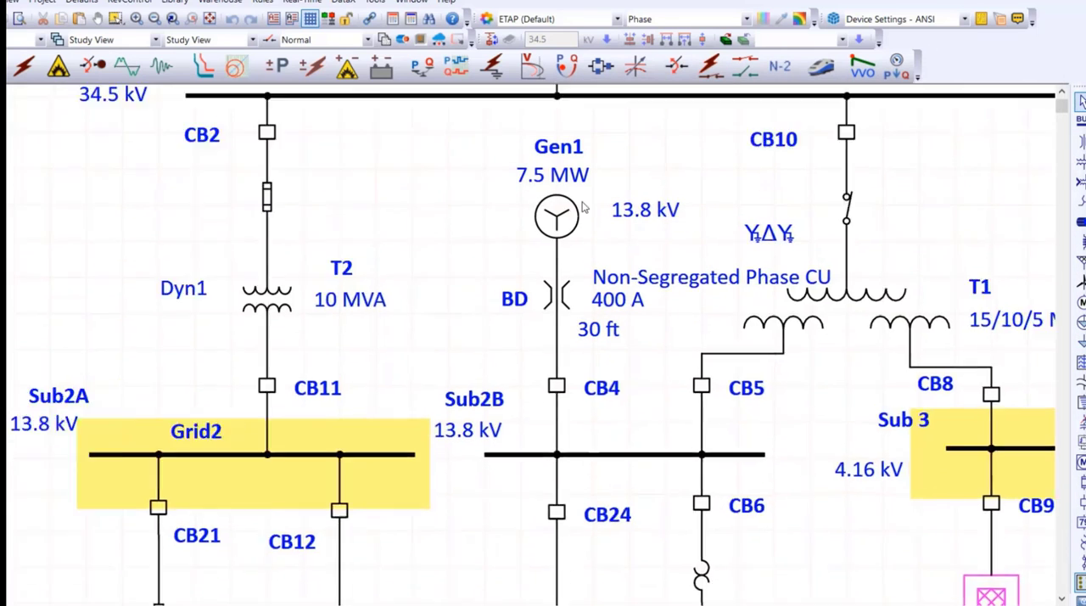
scroll(583, 204, "up", 2)
left_click(568, 211)
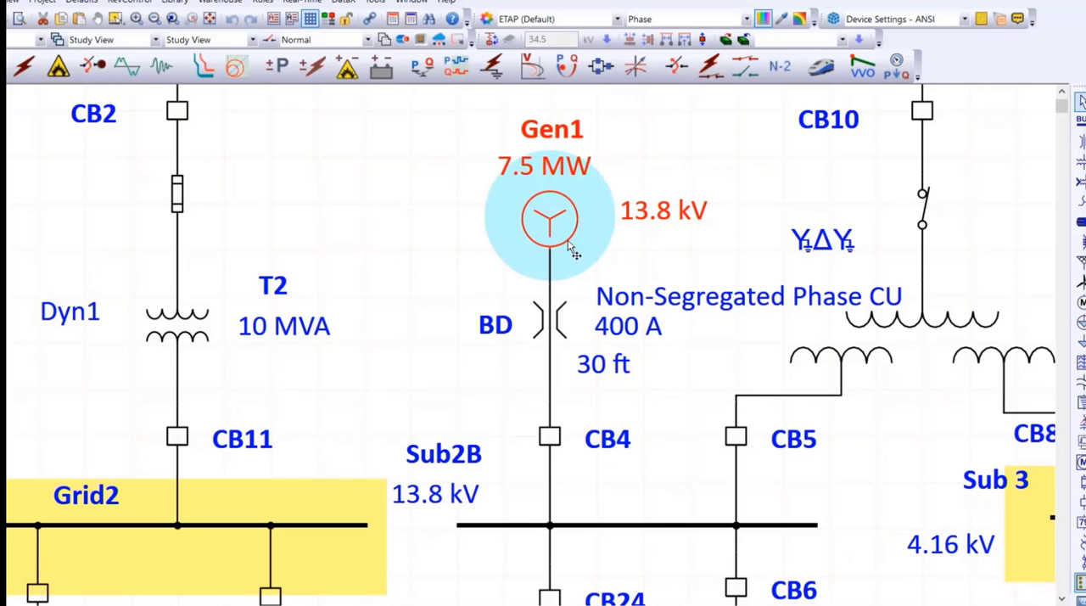
double_click(572, 250)
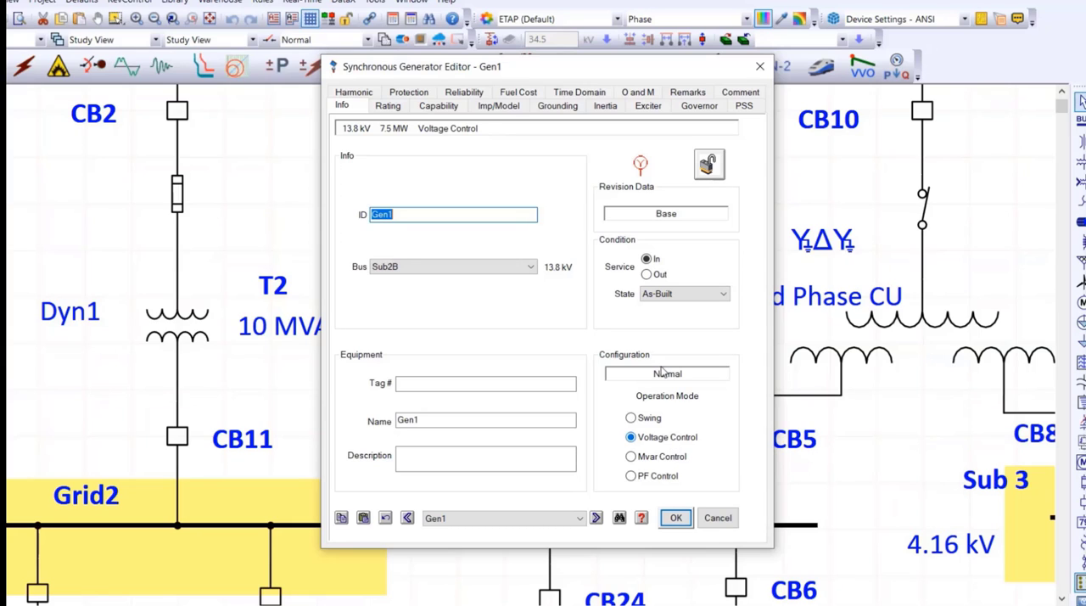
left_click(391, 107)
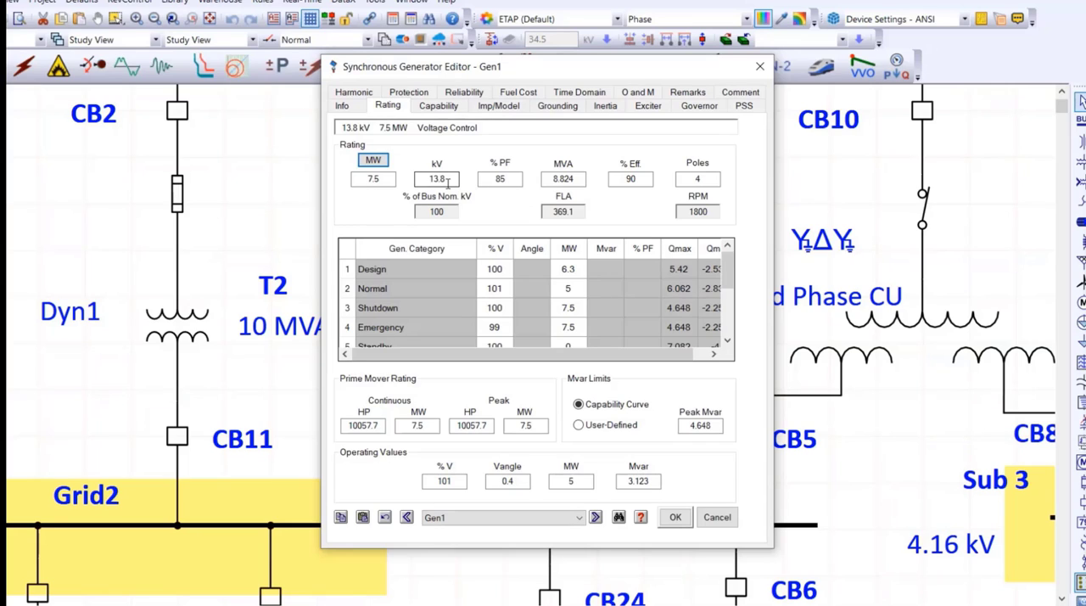
Examine Gen1's voltage-control operation mode and its Design and Normal category voltage settings, and close its properties without changes.
scroll(497, 307, "down", 2)
scroll(501, 314, "up", 2)
left_click(357, 108)
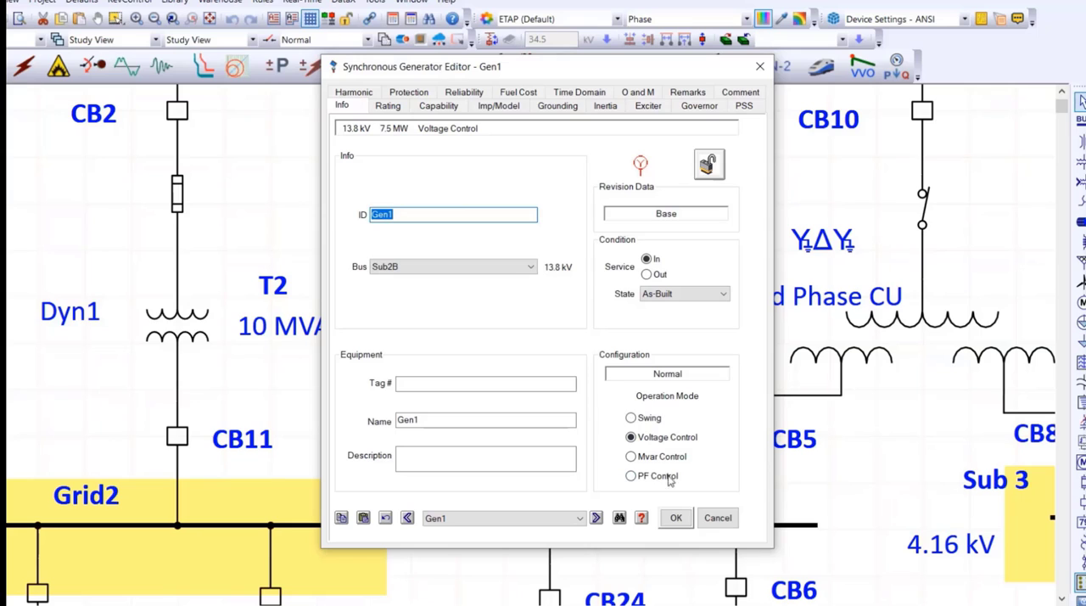
left_click(389, 107)
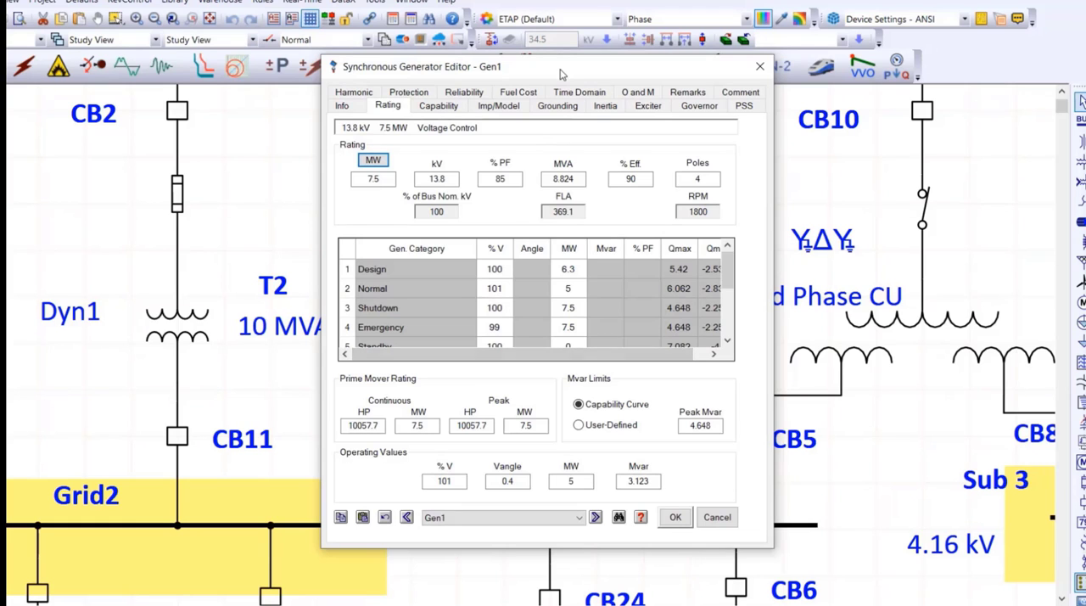
left_click_drag(561, 74, 886, 58)
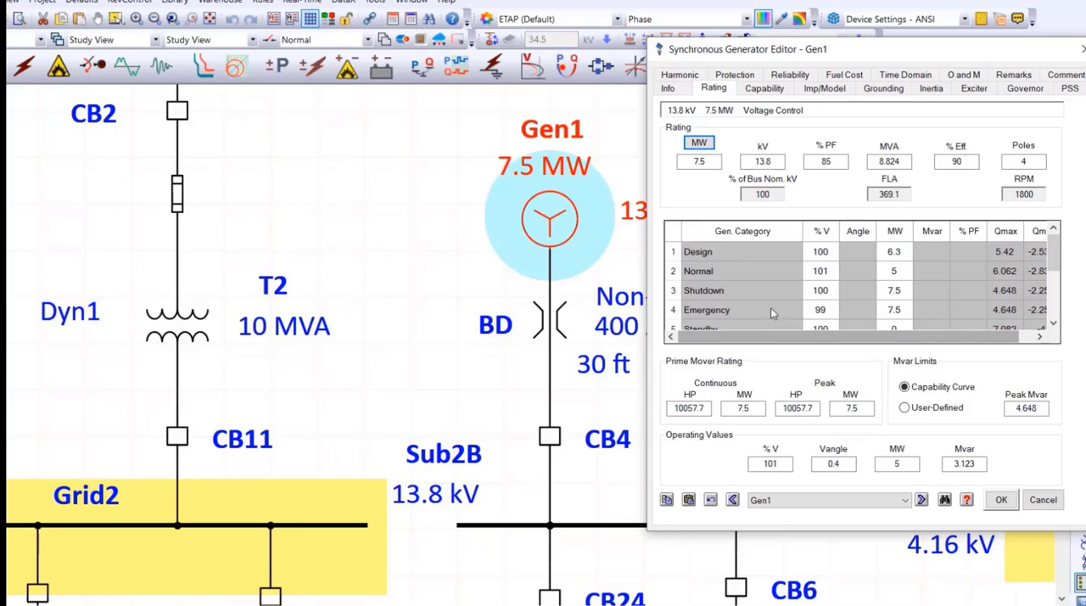
left_click(829, 255)
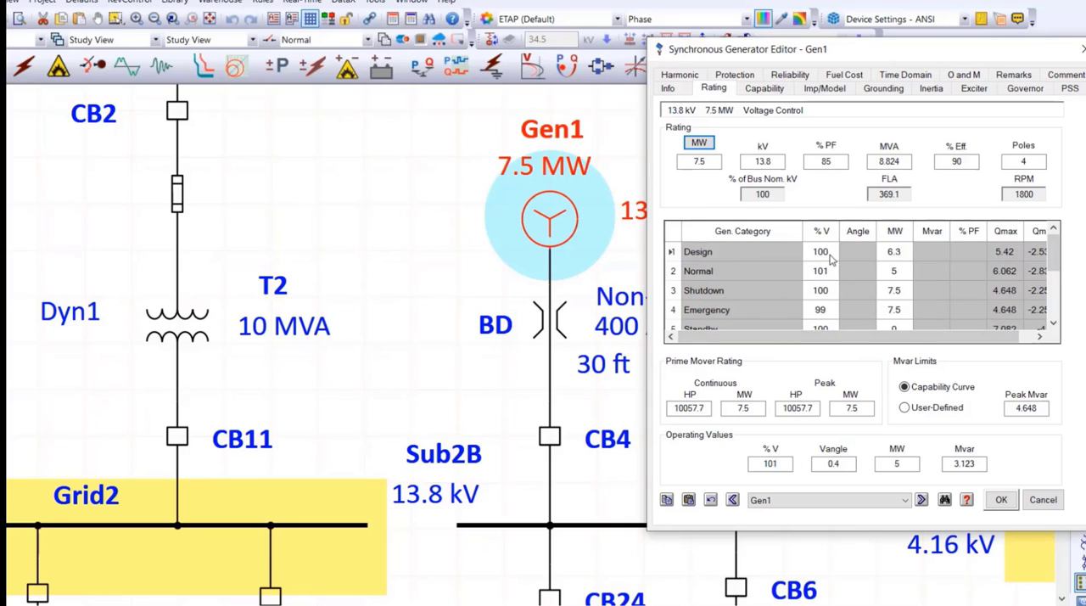
left_click_drag(830, 257, 809, 253)
left_click(830, 274)
left_click_drag(832, 271, 816, 270)
left_click(1081, 49)
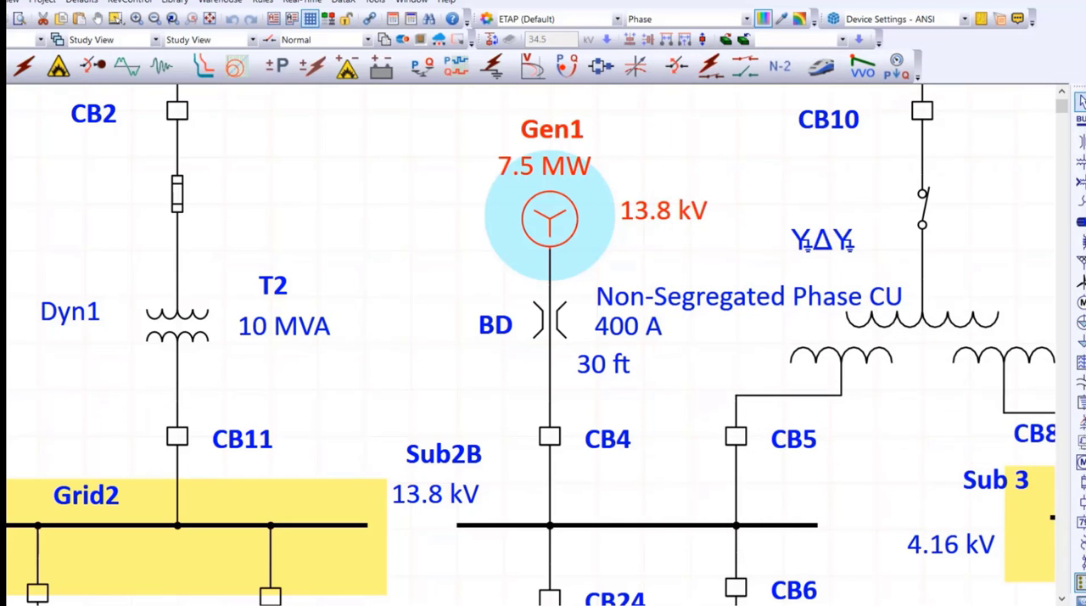
Delete the unconnected static load Load5 from the one-line diagram.
scroll(351, 318, "down", 4)
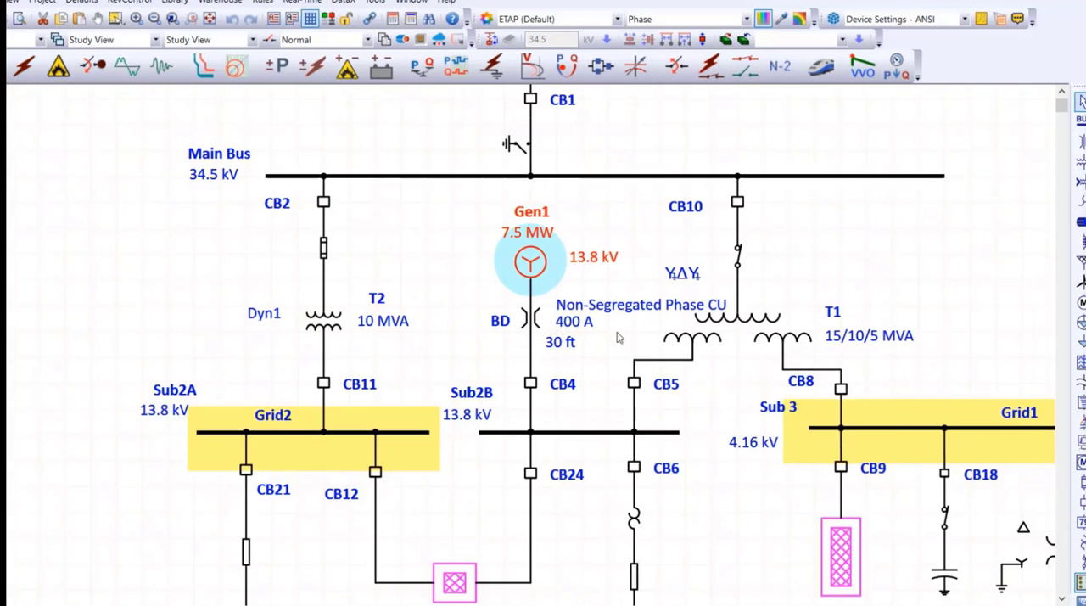
scroll(836, 380, "down", 2)
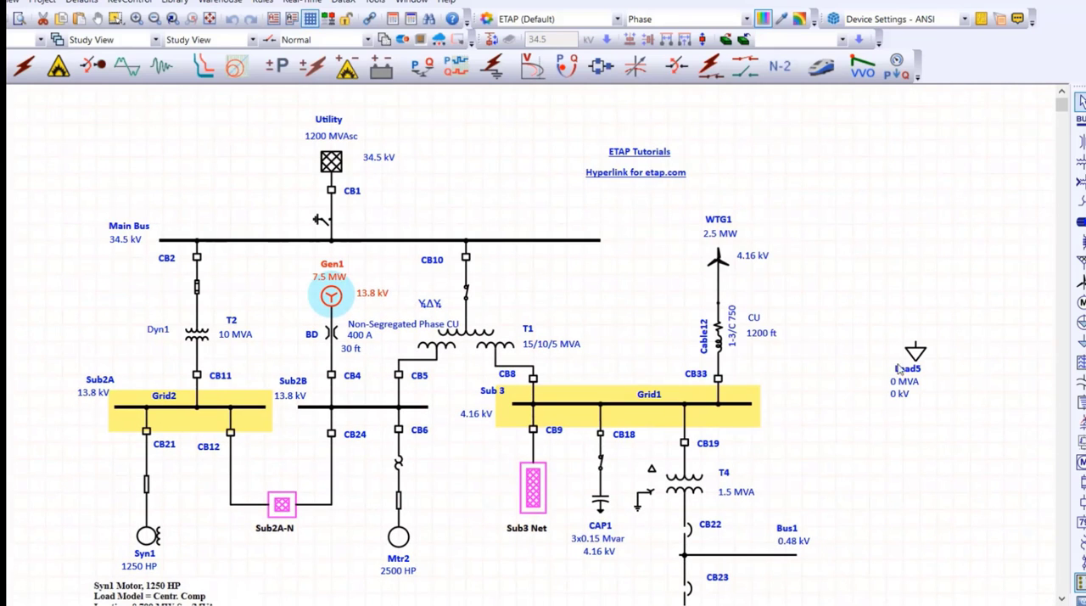
left_click_drag(960, 328, 908, 380)
key("Delete")
Switch the one-line diagram to load flow analysis and open the LF Report study case for editing.
scroll(911, 400, "down", 4)
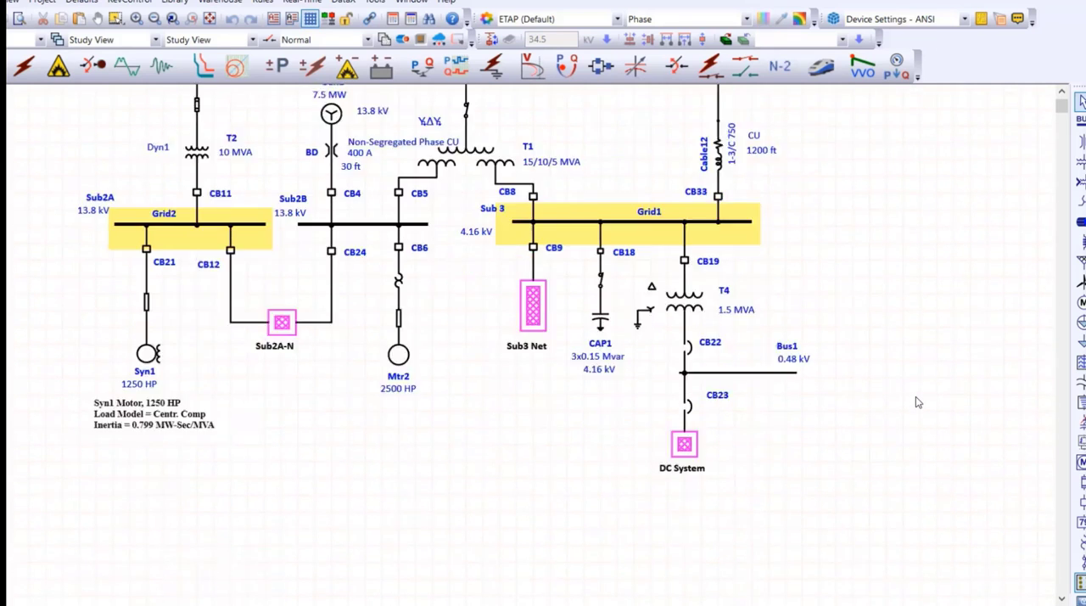
scroll(912, 401, "up", 3)
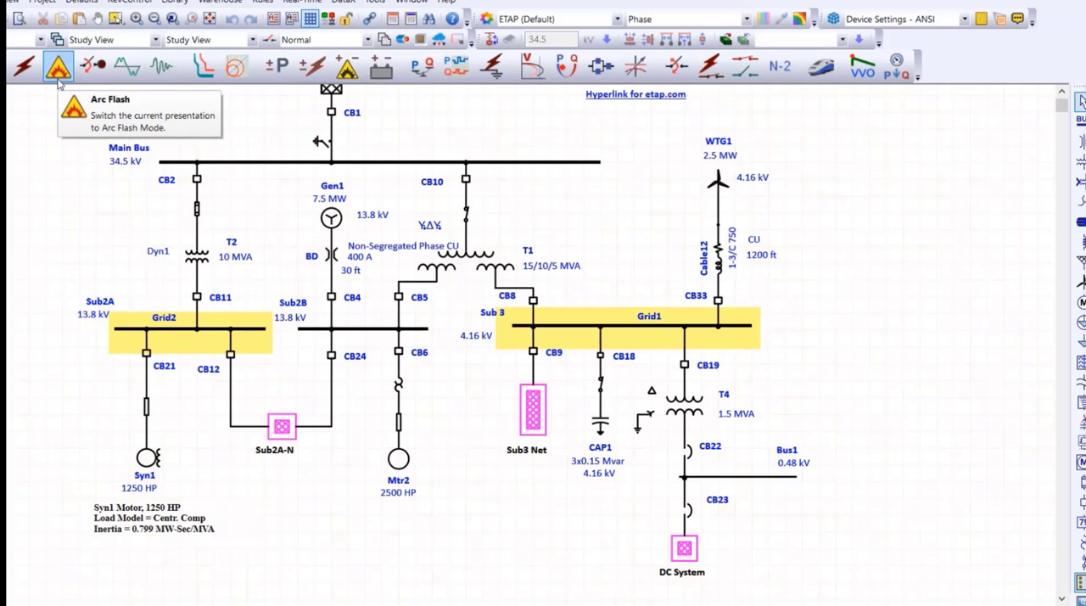
left_click(209, 19)
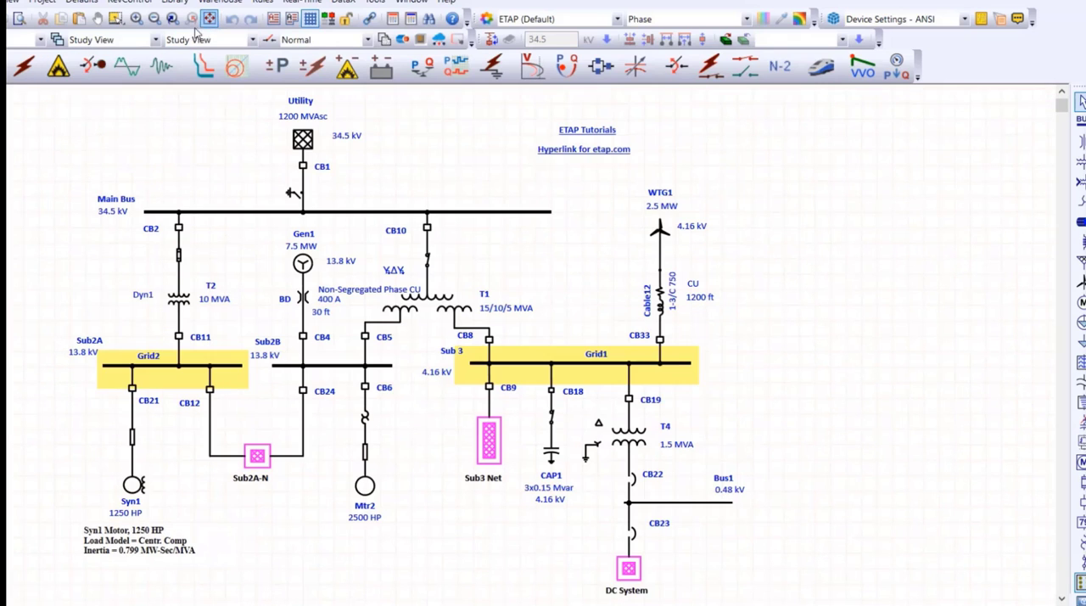
left_click(2, 66)
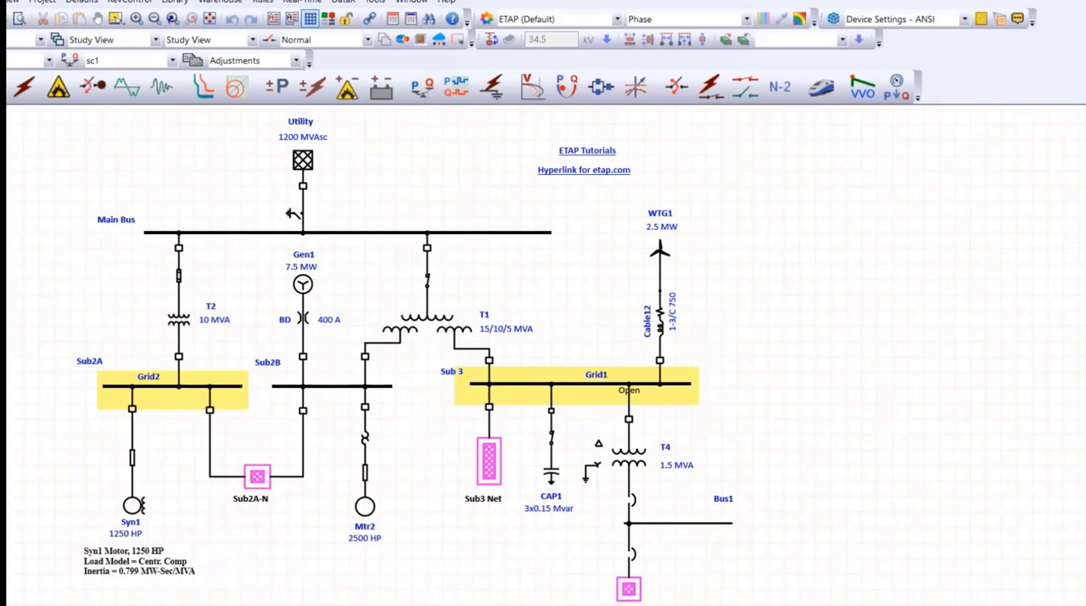
left_click(3, 61)
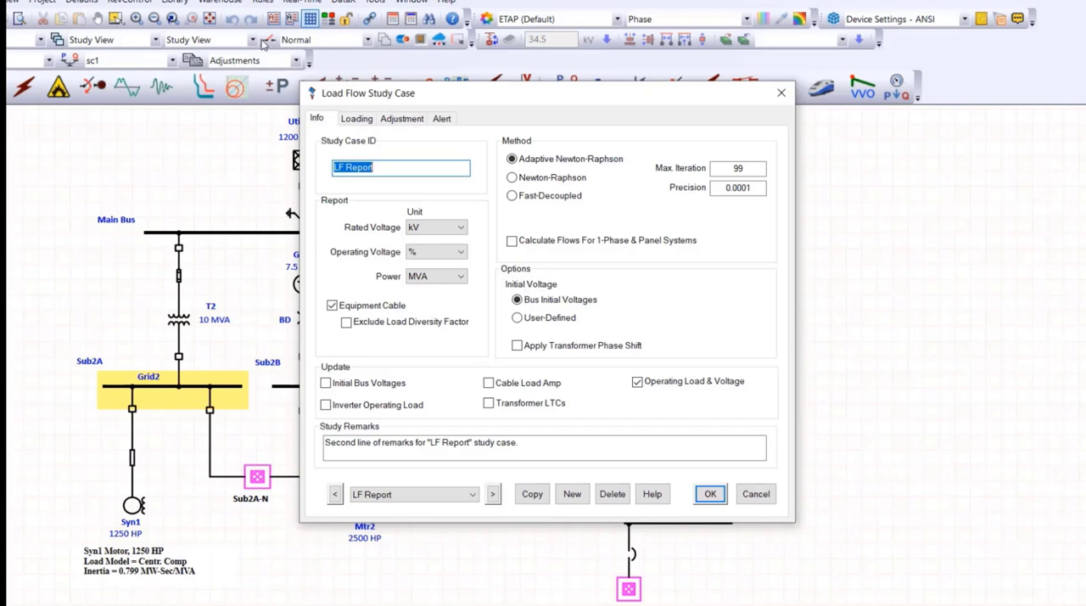
Try the Newton-Raphson and Fast-Decoupled methods, return to Adaptive Newton-Raphson, and examine the maximum iteration and precision settings.
left_click(546, 180)
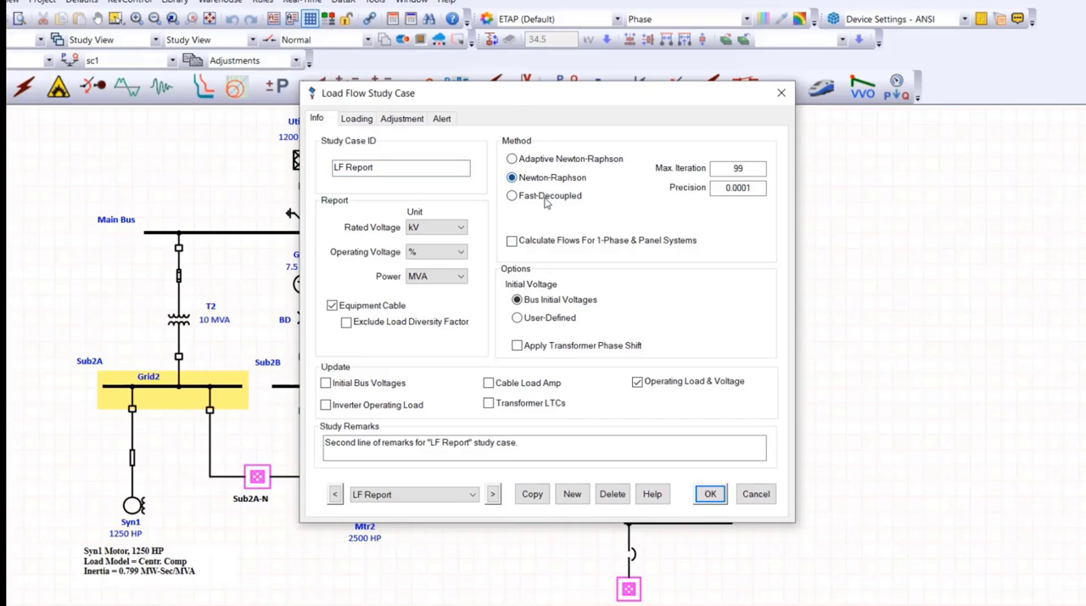
left_click(548, 197)
left_click(552, 179)
left_click(552, 161)
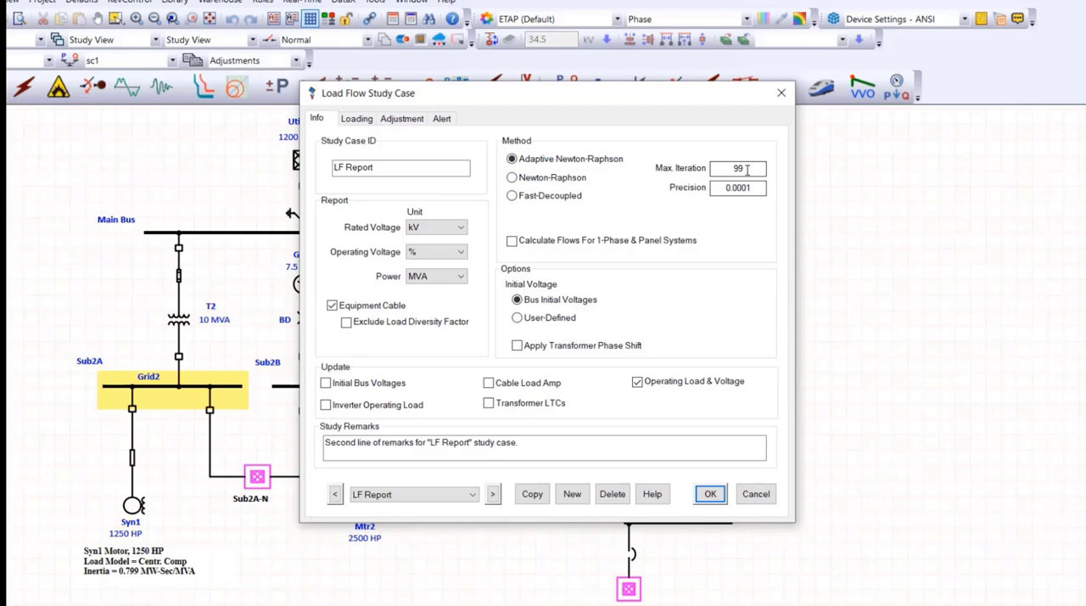
left_click_drag(746, 169, 728, 189)
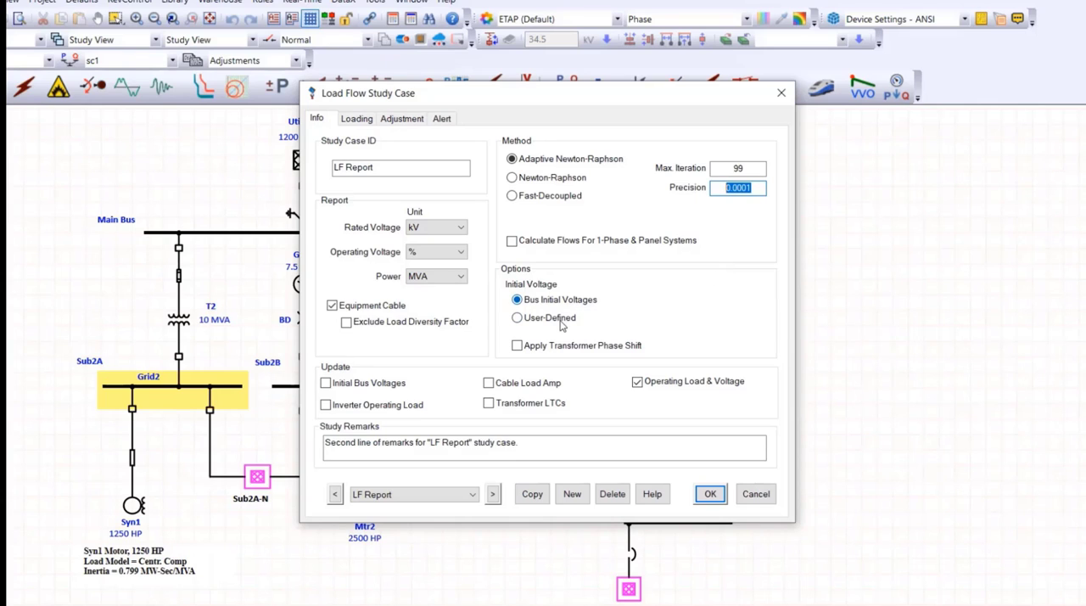
Try the user-defined initial voltage option in the study case and examine its magnitude and angle values.
left_click(517, 318)
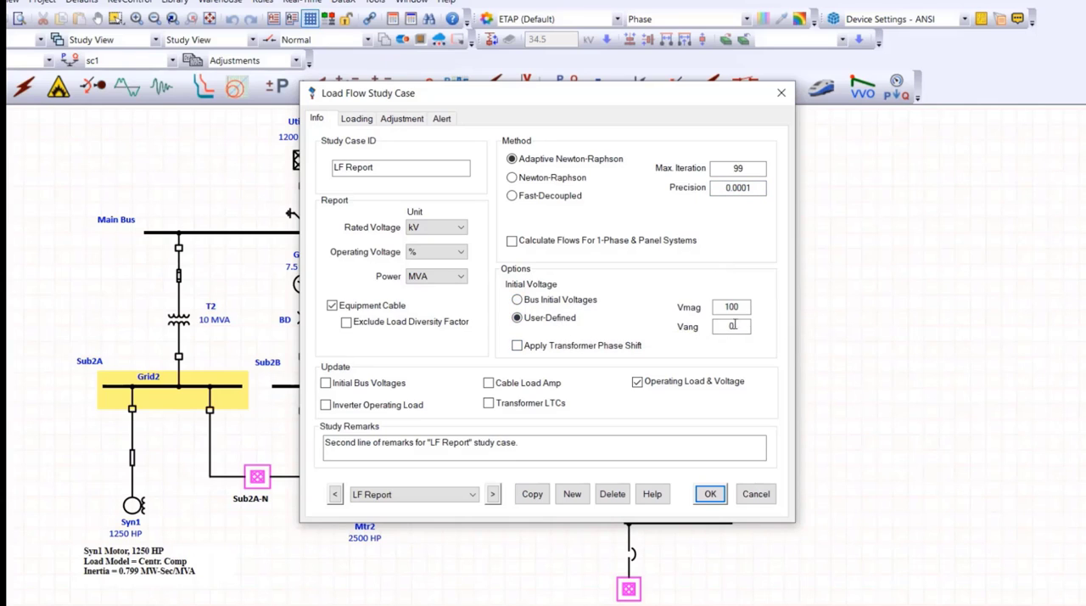
left_click_drag(746, 308, 718, 311)
key("Tab")
Examine the study case's loading and generation categories, tolerance and temperature adjustments, and alert limits.
left_click(356, 121)
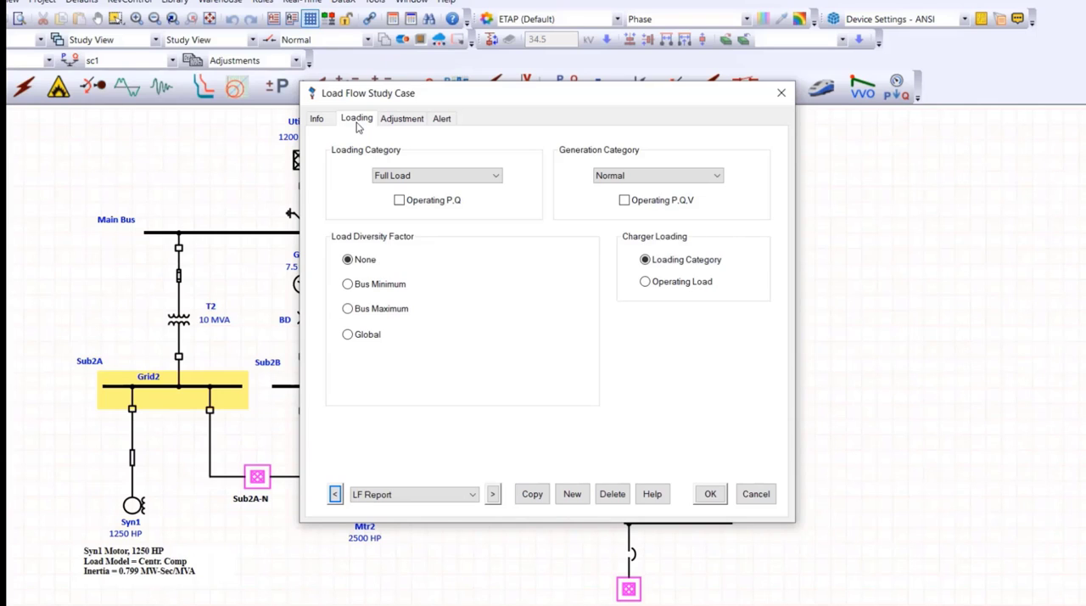
left_click(650, 175)
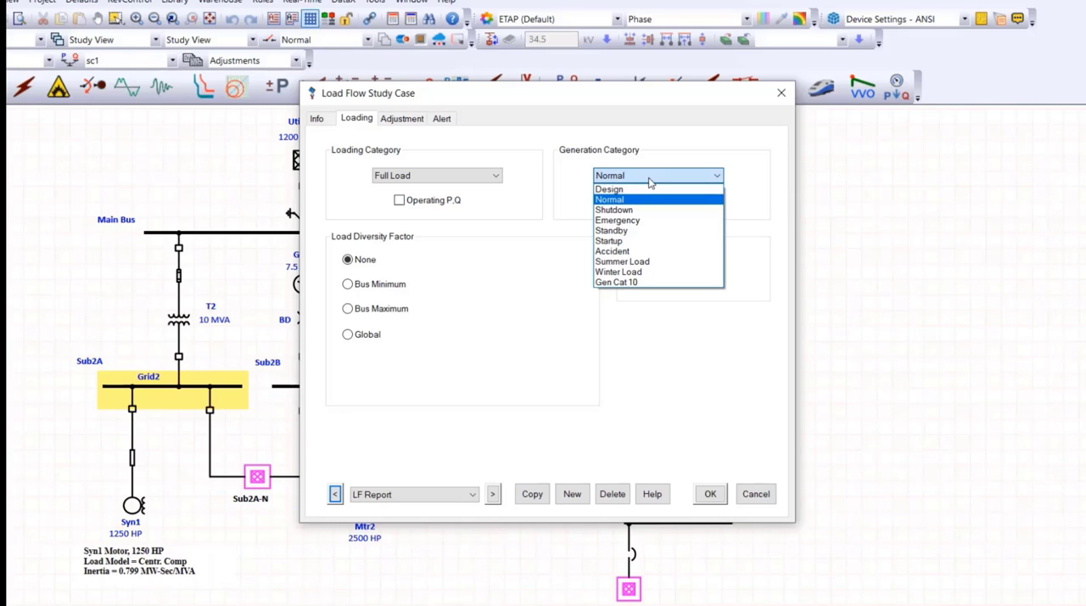
left_click(414, 126)
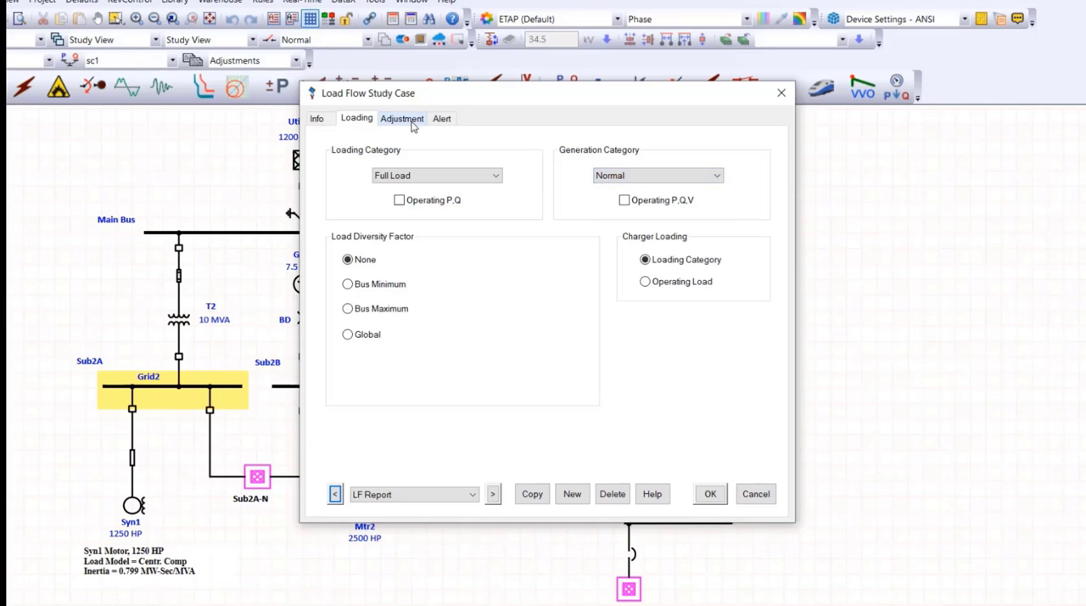
left_click(402, 119)
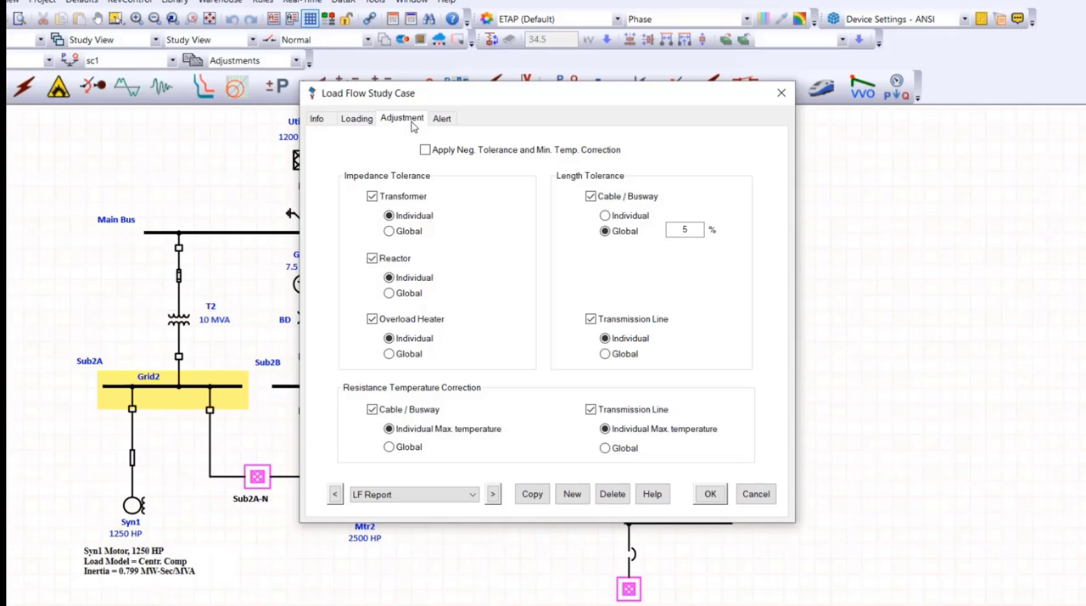
left_click(442, 119)
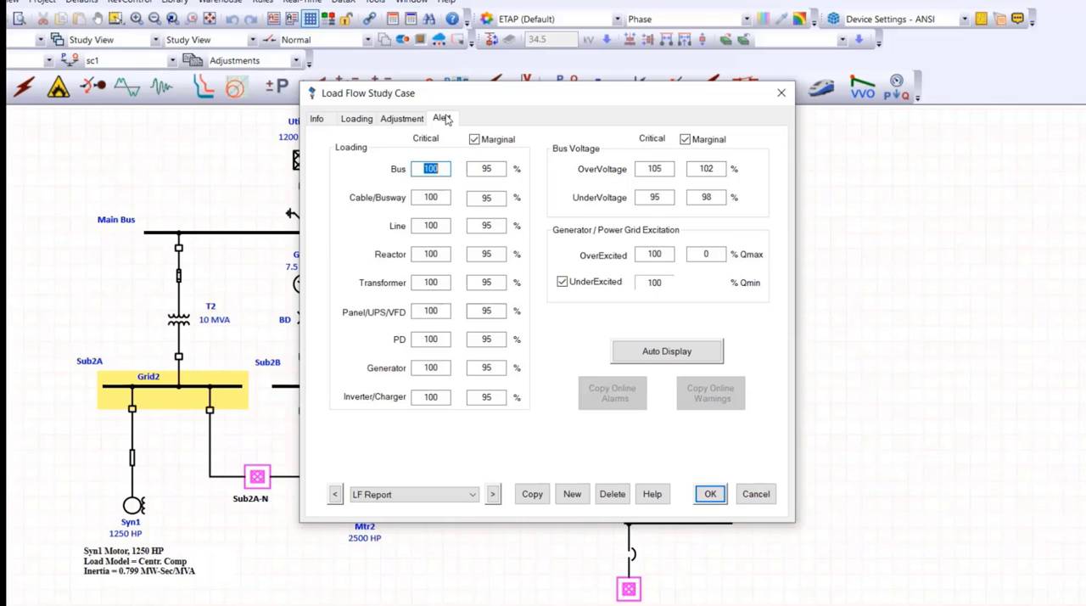
Run the load flow without keeping the study case edits, and move Sub 3's voltage result closer to its bus.
left_click(763, 499)
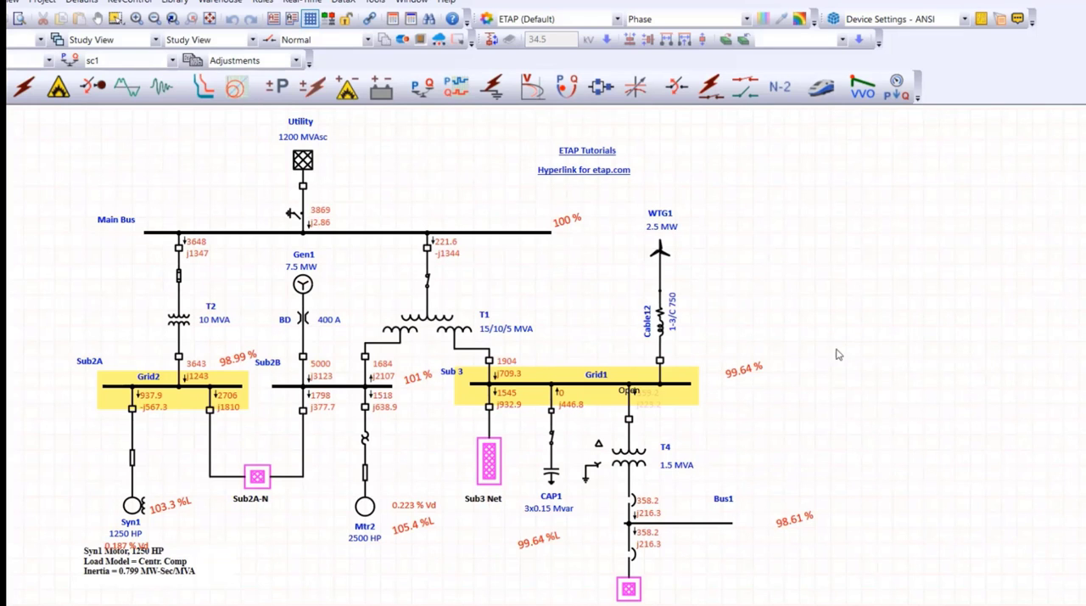
scroll(640, 416, "up", 3)
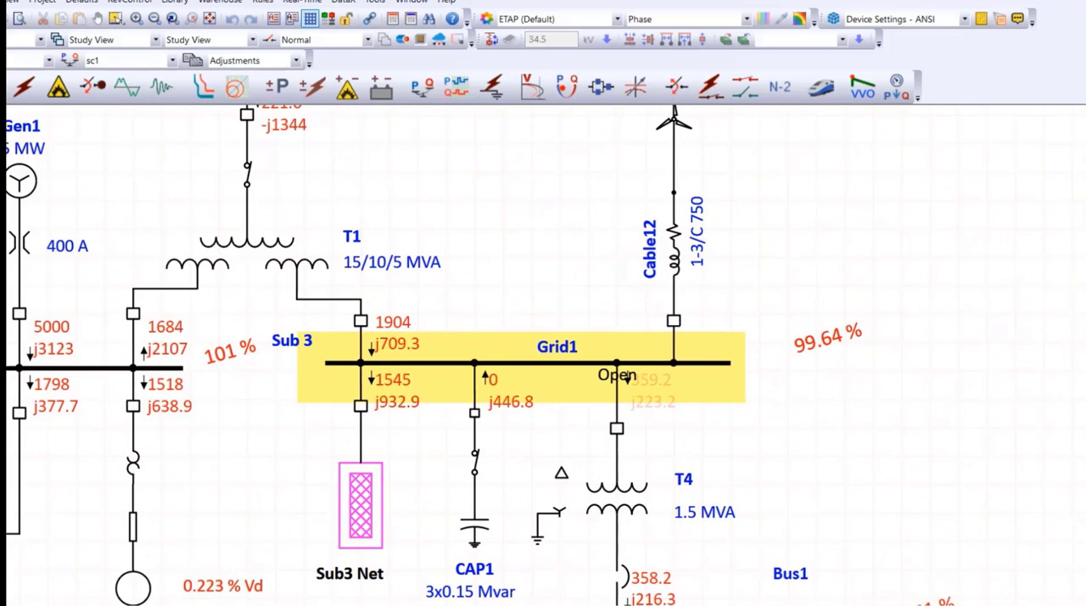
left_click_drag(828, 337, 788, 341)
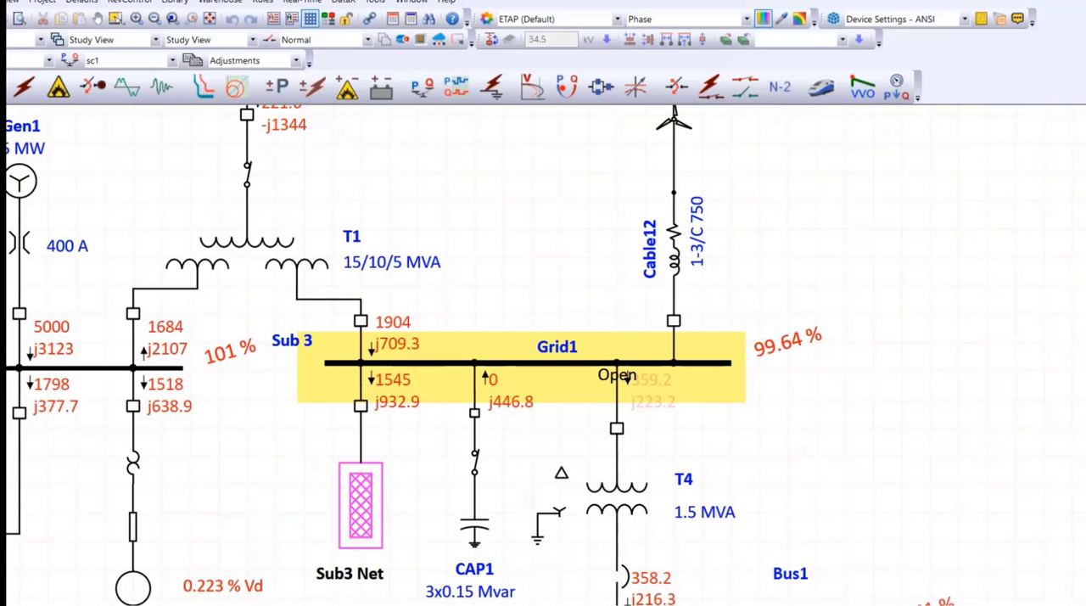
scroll(505, 484, "up", 2)
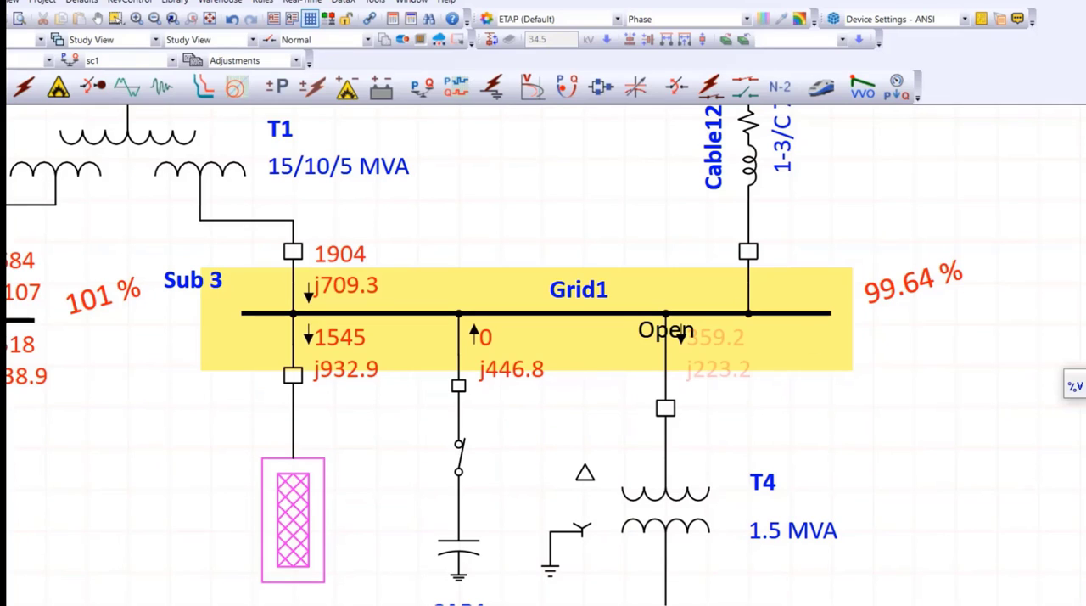
Show units on the power flow results and cycle the bus voltage results through kV and V back to percent.
left_click(1074, 387)
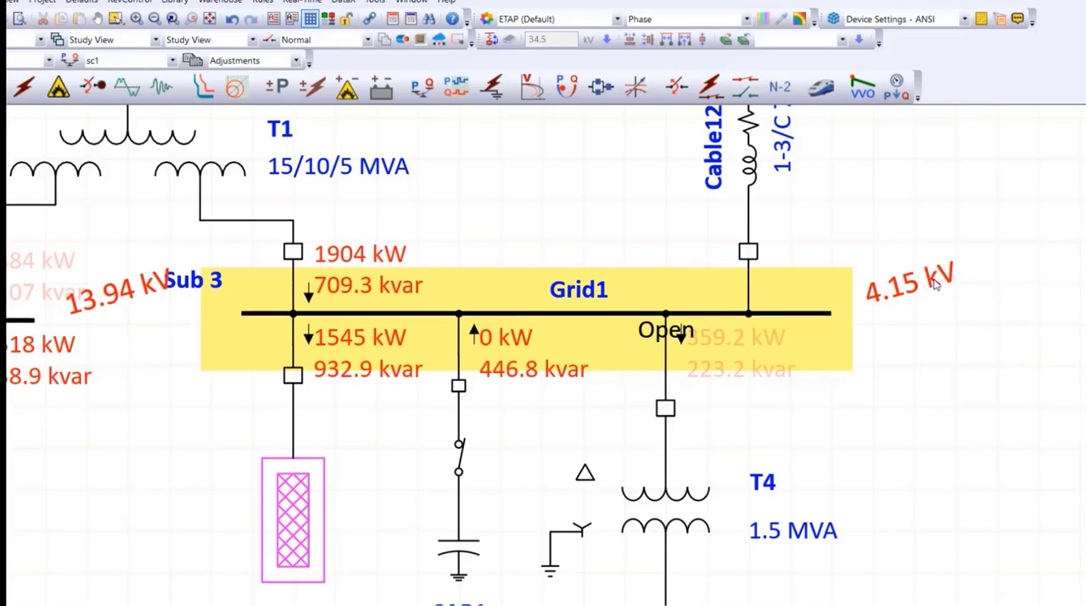
left_click(1083, 369)
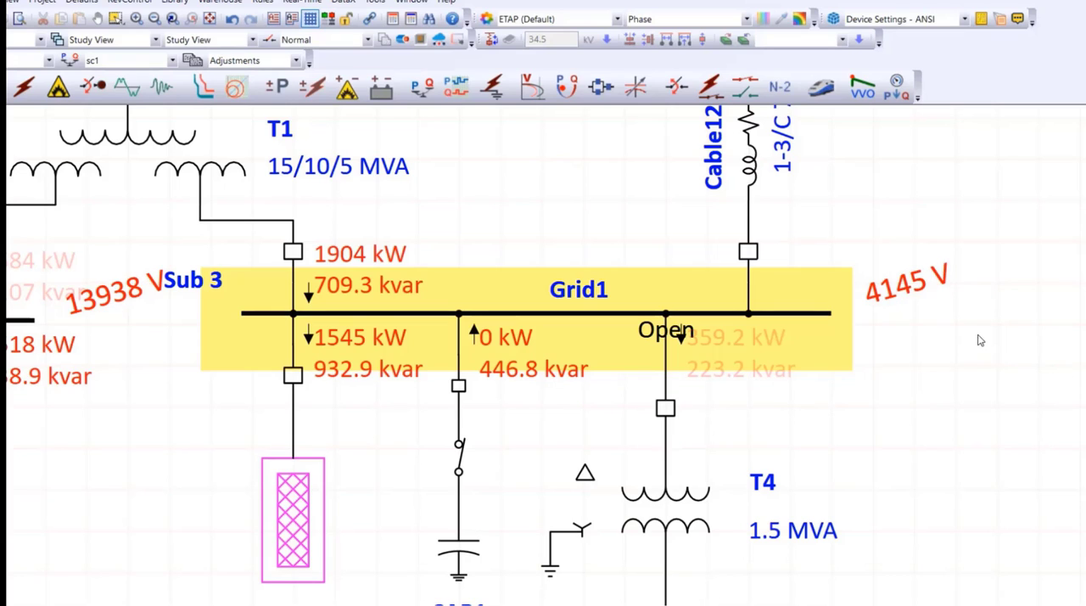
left_click(1074, 386)
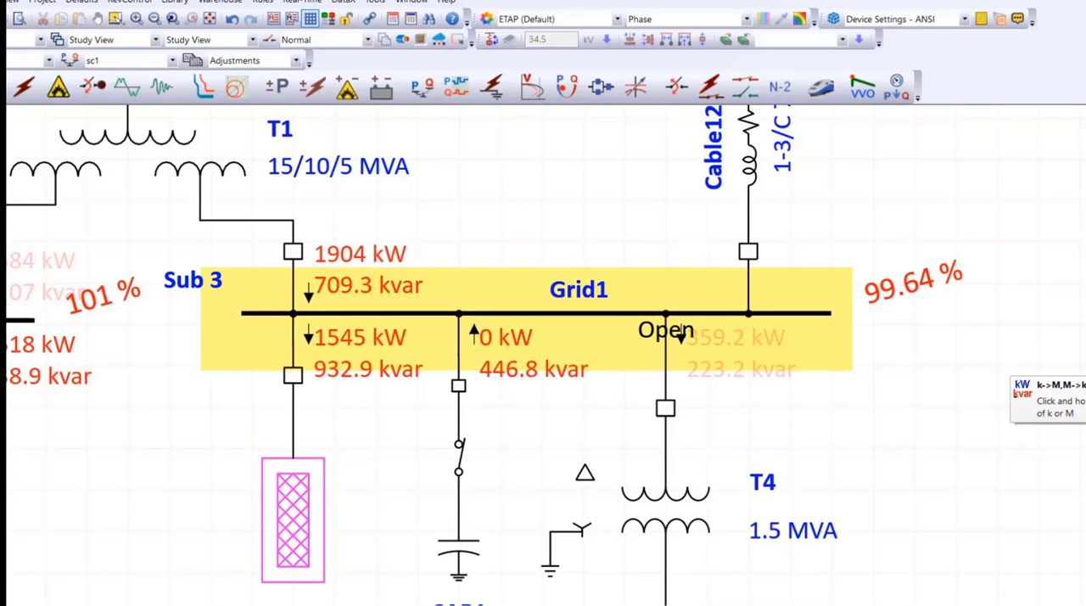
Display the flow results in kVA and finally in amperes, and examine the currents around Sub 3 and Bus1.
left_click(1085, 363)
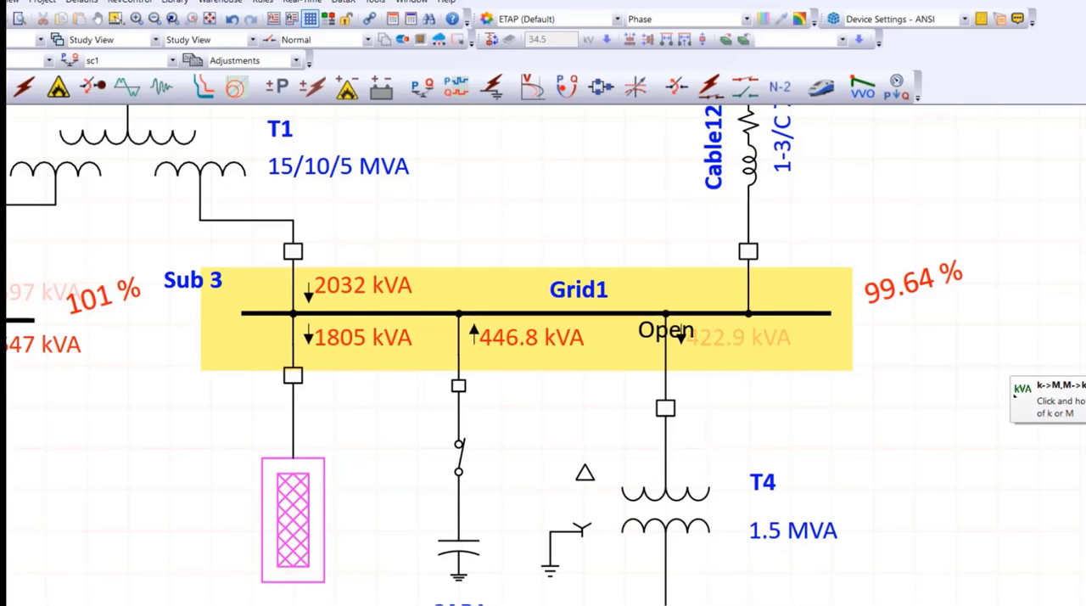
left_click(1085, 363)
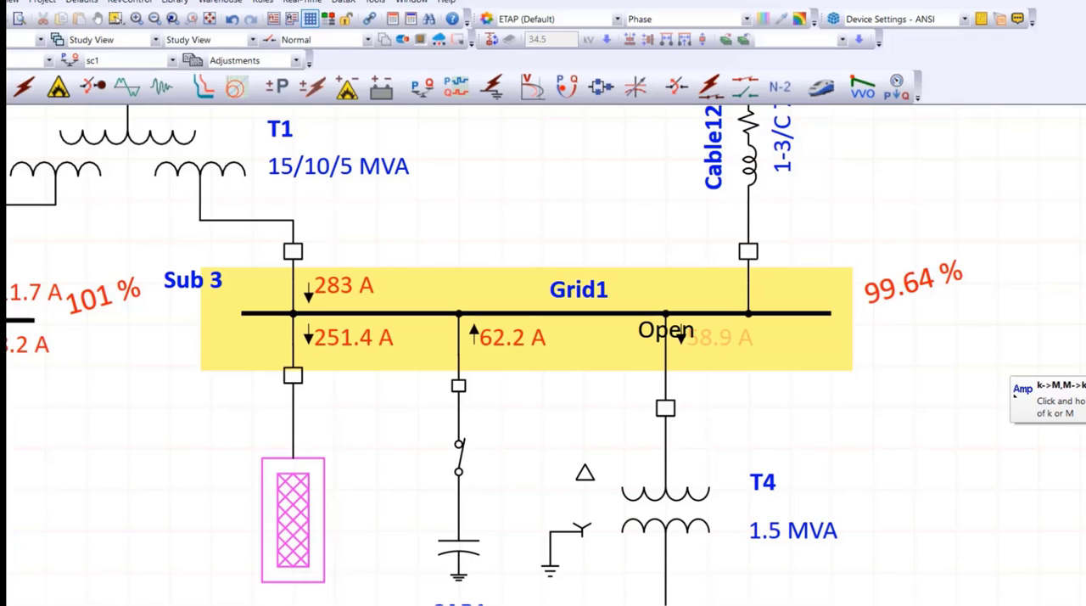
scroll(637, 352, "down", 3)
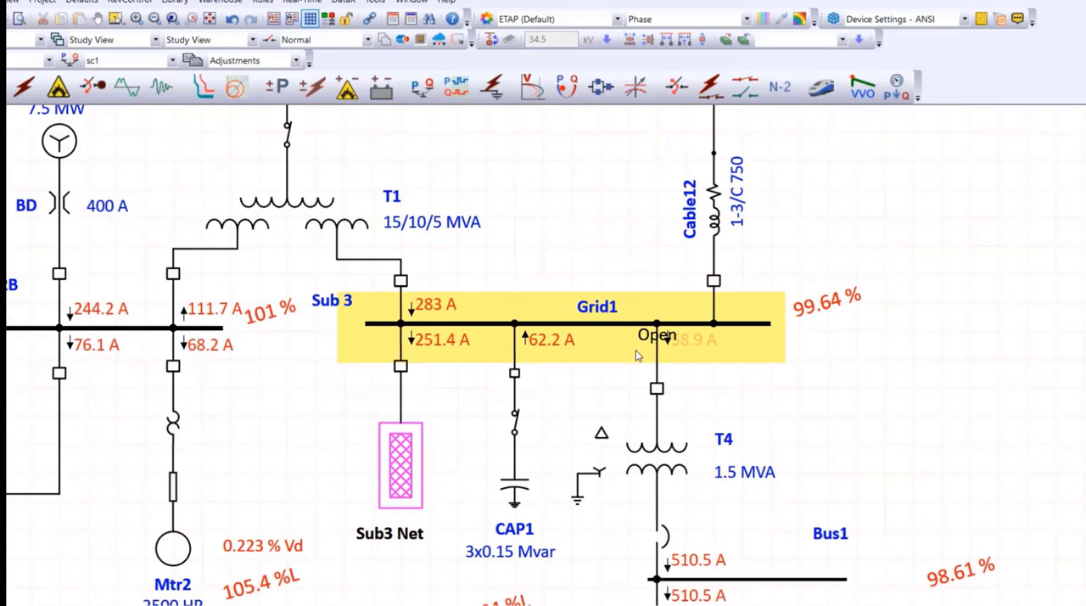
scroll(638, 353, "down", 1)
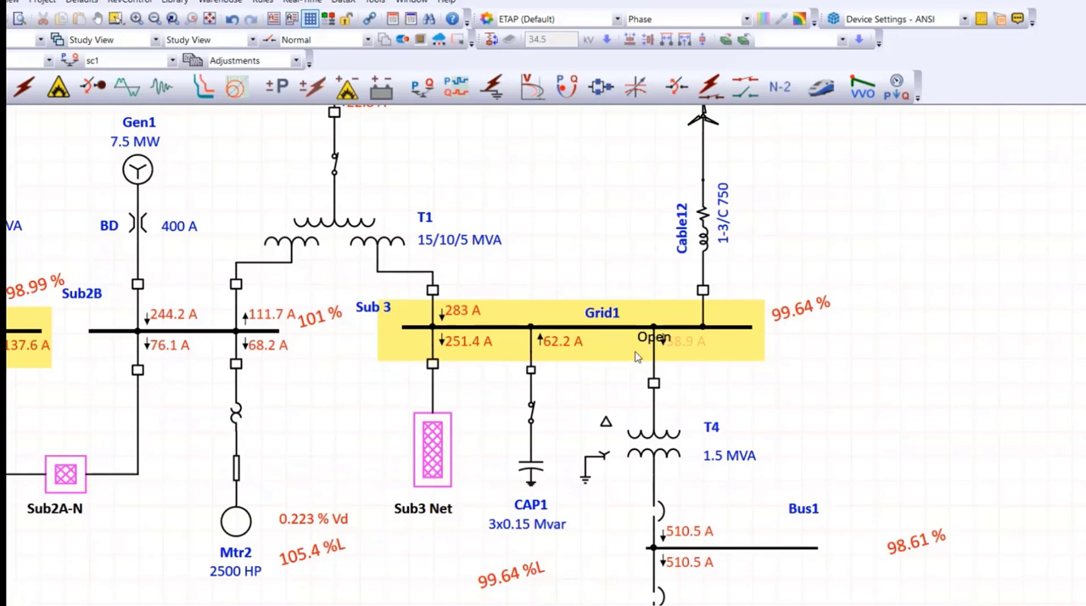
scroll(686, 395, "down", 3)
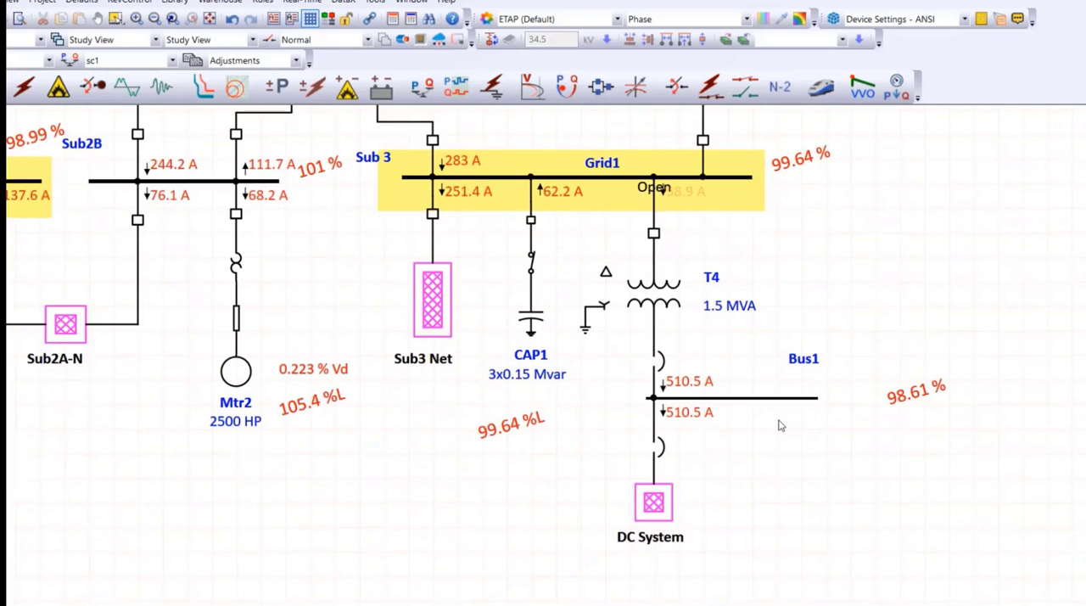
scroll(1004, 439, "up", 1)
scroll(1004, 439, "up", 1)
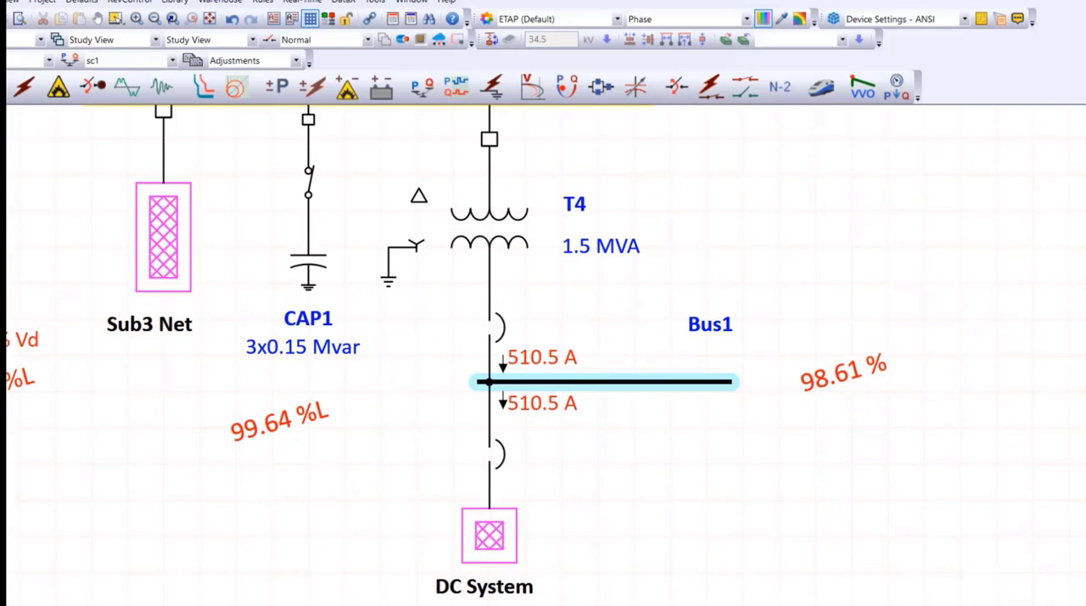
Lower the primary fixed tap of transformer T4 by one step and rerun the load flow.
scroll(840, 436, "up", 3)
scroll(840, 437, "down", 2)
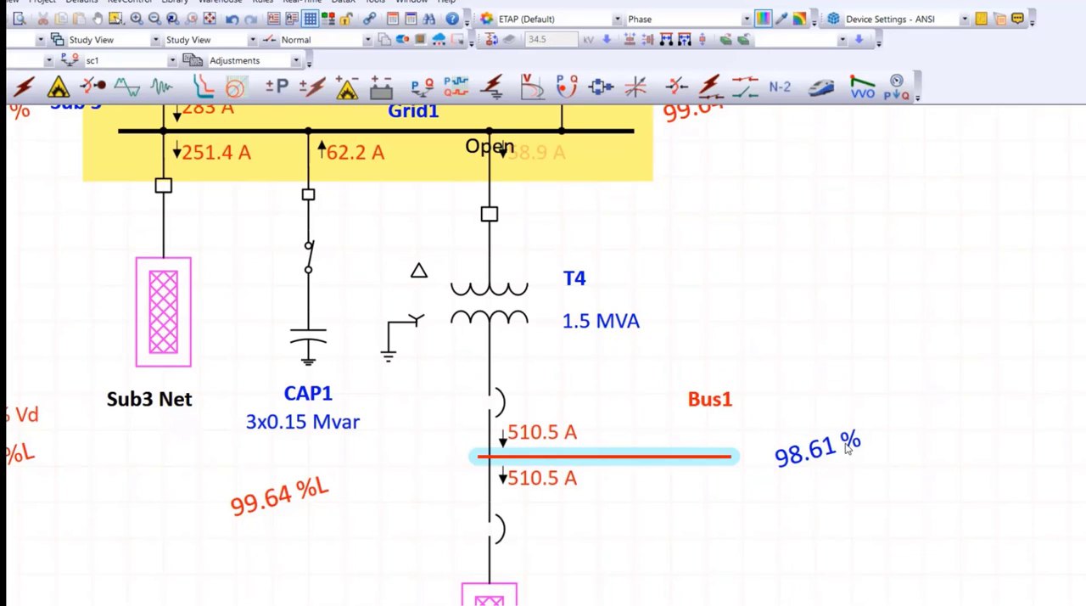
double_click(507, 311)
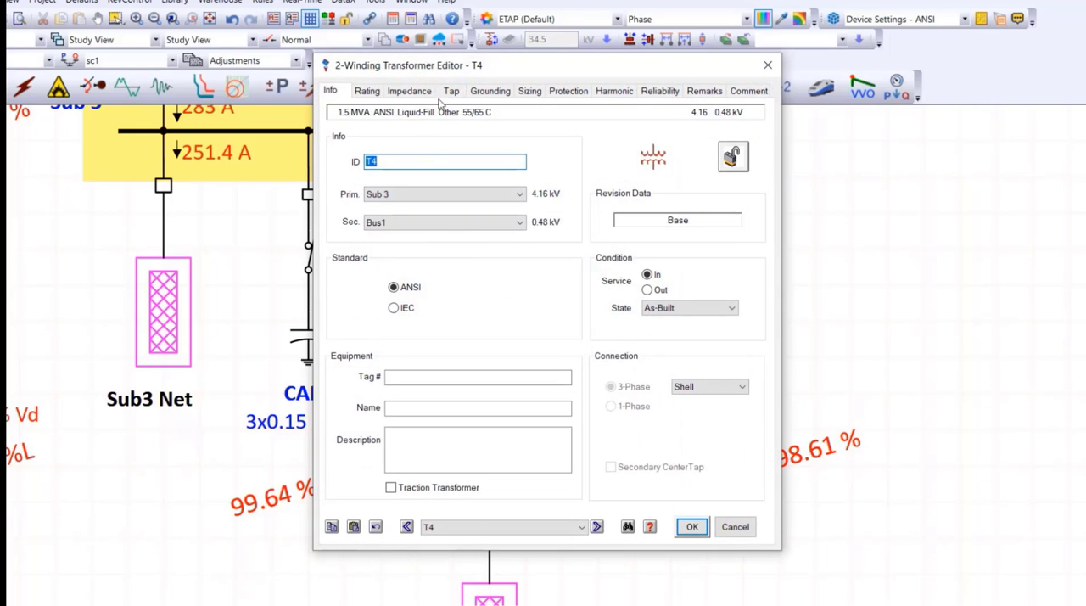
left_click(451, 91)
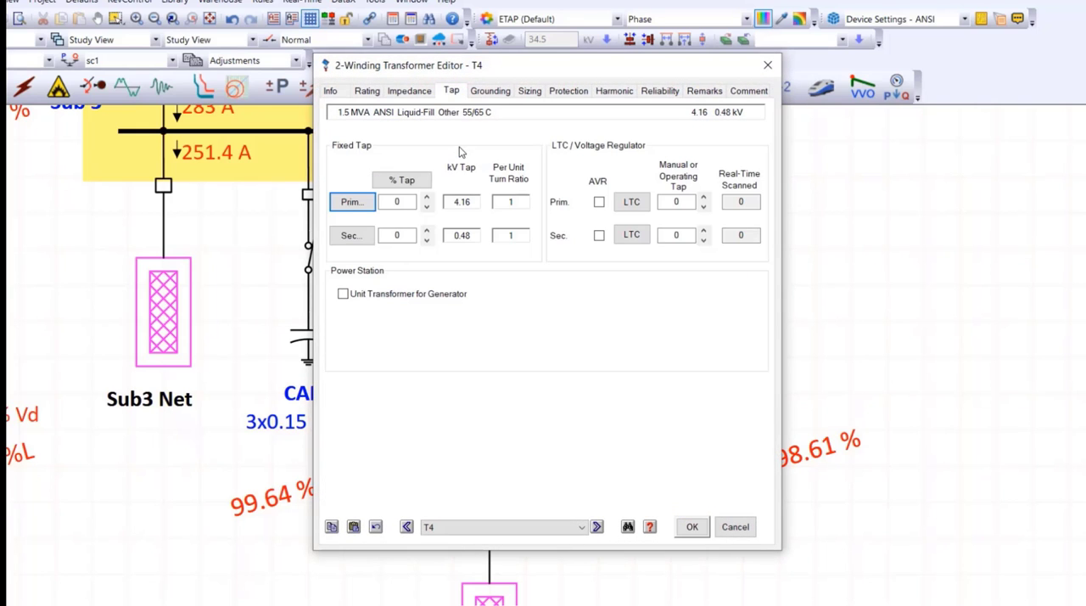
left_click(428, 208)
left_click(693, 527)
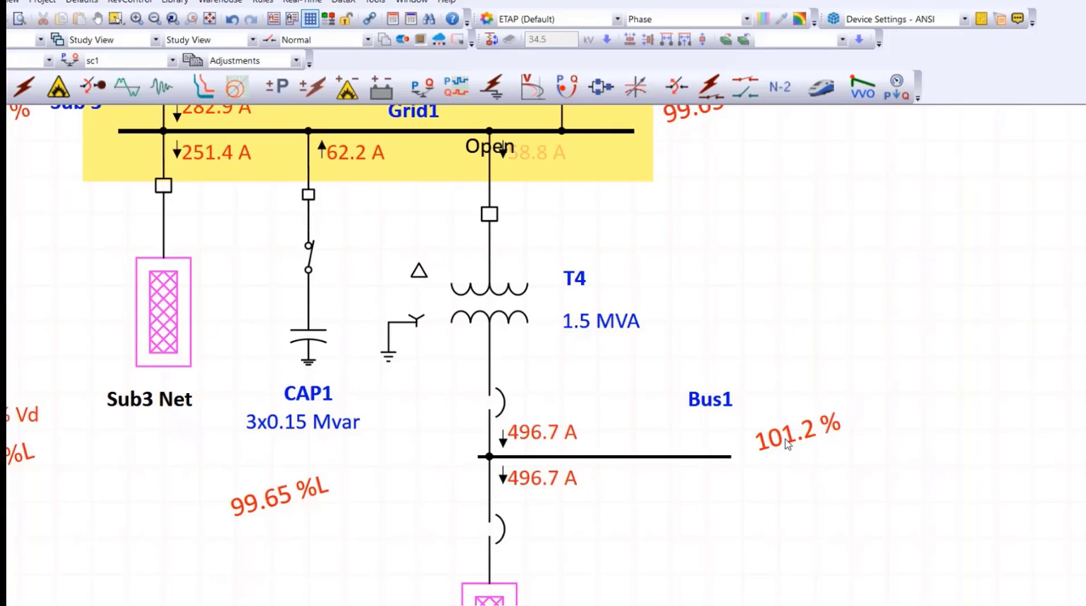
Show kVA alongside the amperes on the flow results, and switch back to amperes only.
scroll(759, 406, "down", 1)
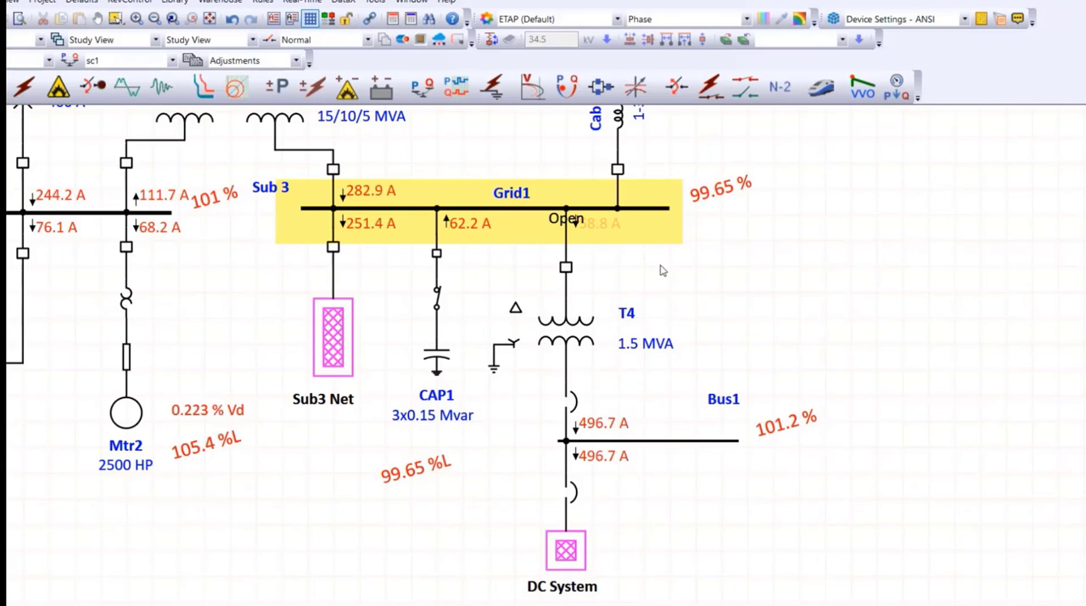
left_click(1084, 367)
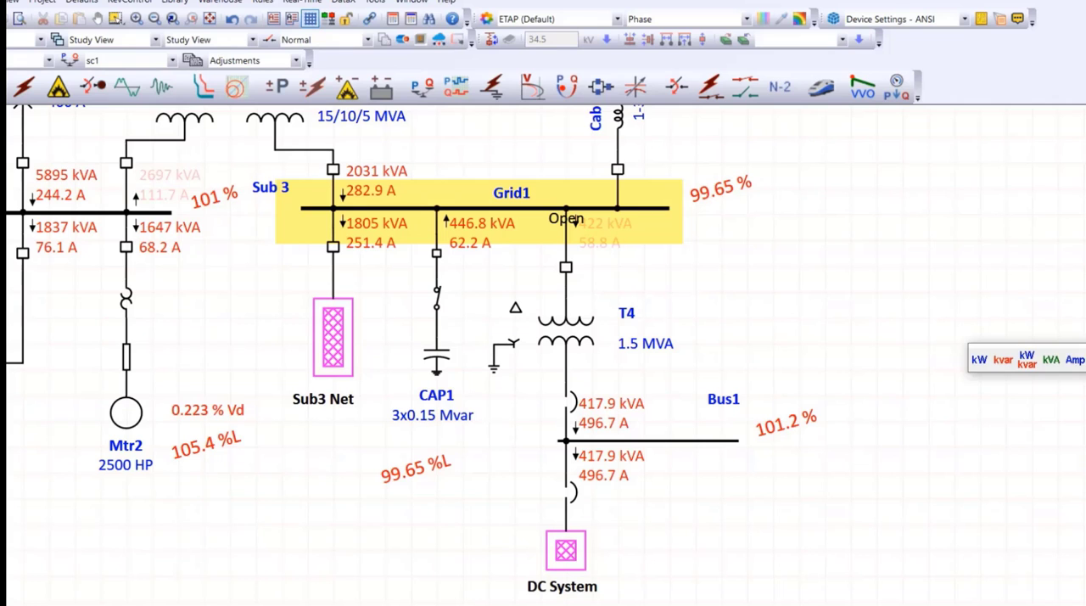
left_click(1078, 363)
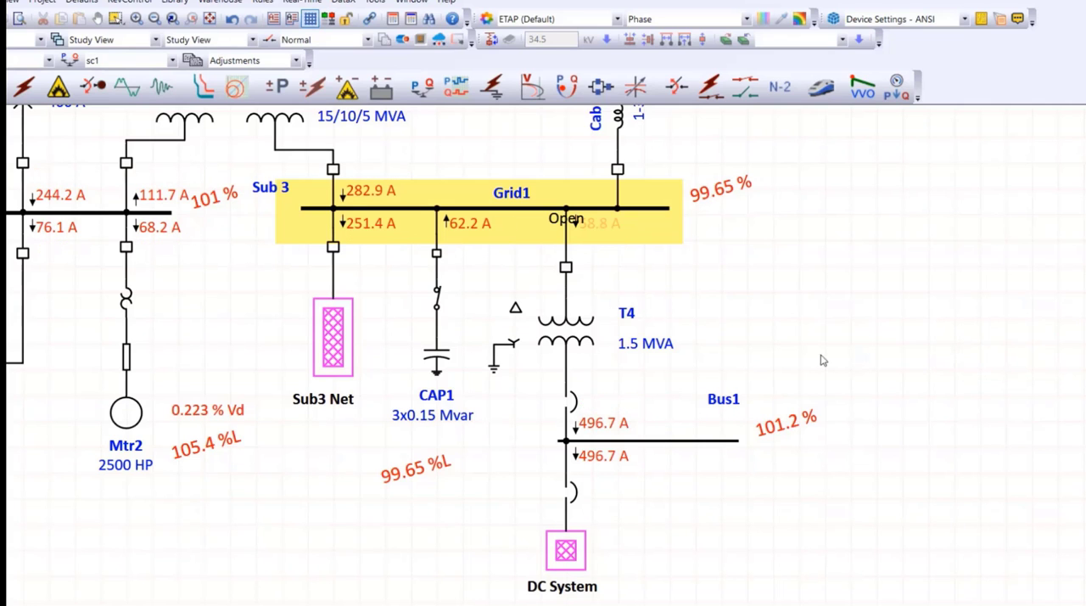
In the Sub3 Net network, move Cable2's voltage drop result to the cable's right side and straighten the cable vertically.
double_click(344, 336)
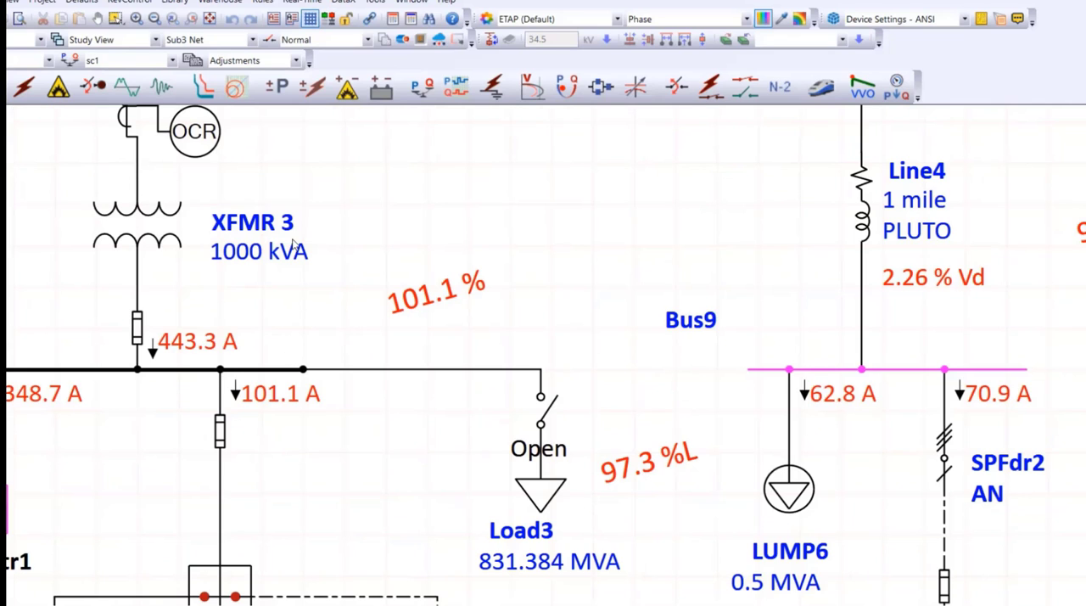
scroll(301, 243, "down", 2)
left_click_drag(346, 211, 746, 458)
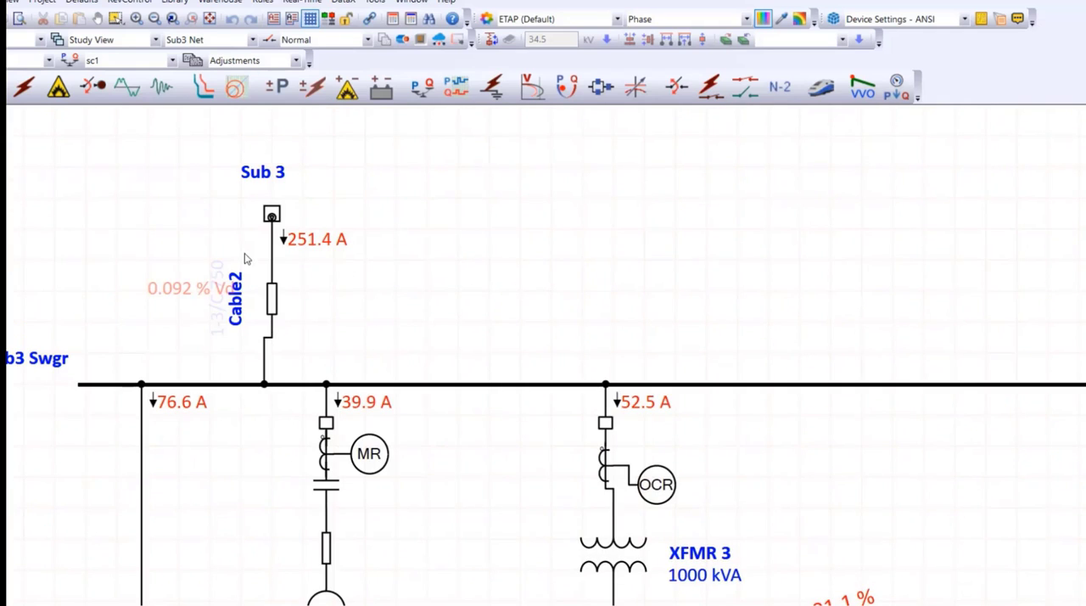
scroll(246, 259, "up", 2)
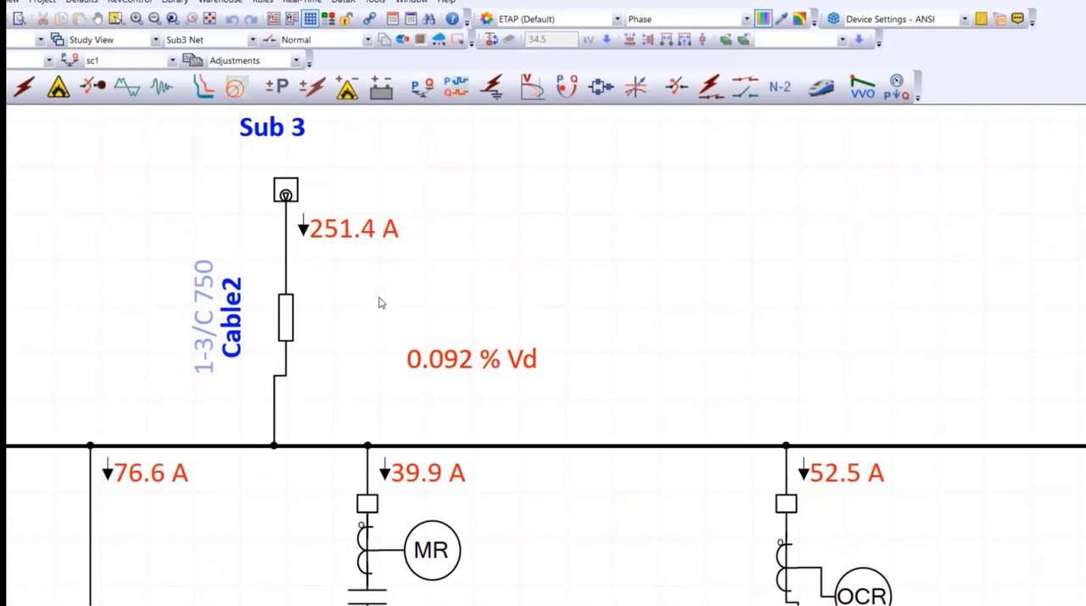
left_click(283, 318)
left_click_drag(284, 318, 286, 318)
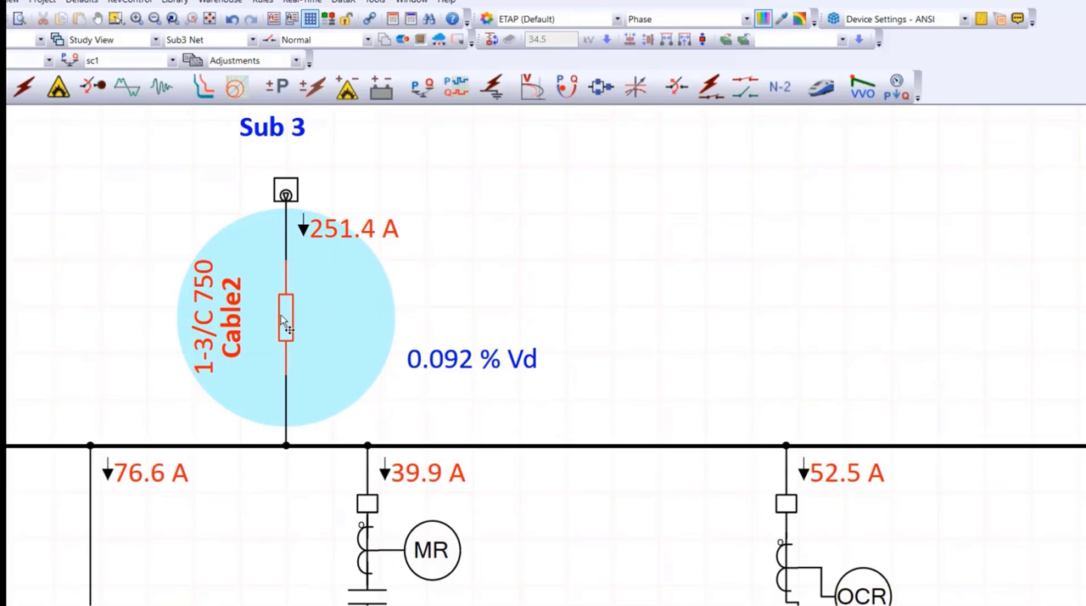
Examine Cable2's general data and its ampacity settings, leaving them unedited.
double_click(286, 322)
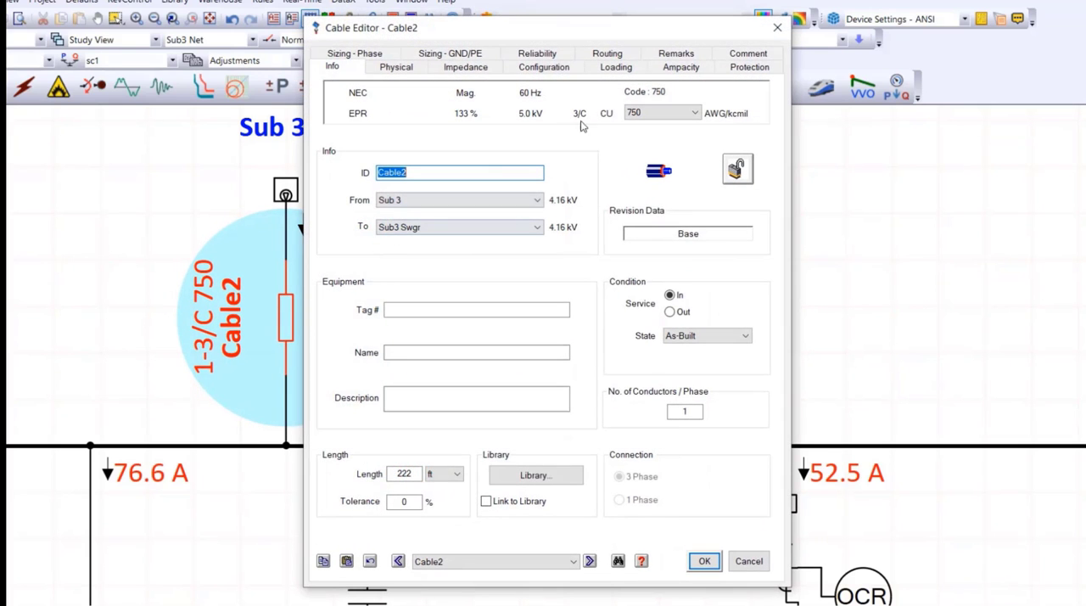
left_click(677, 67)
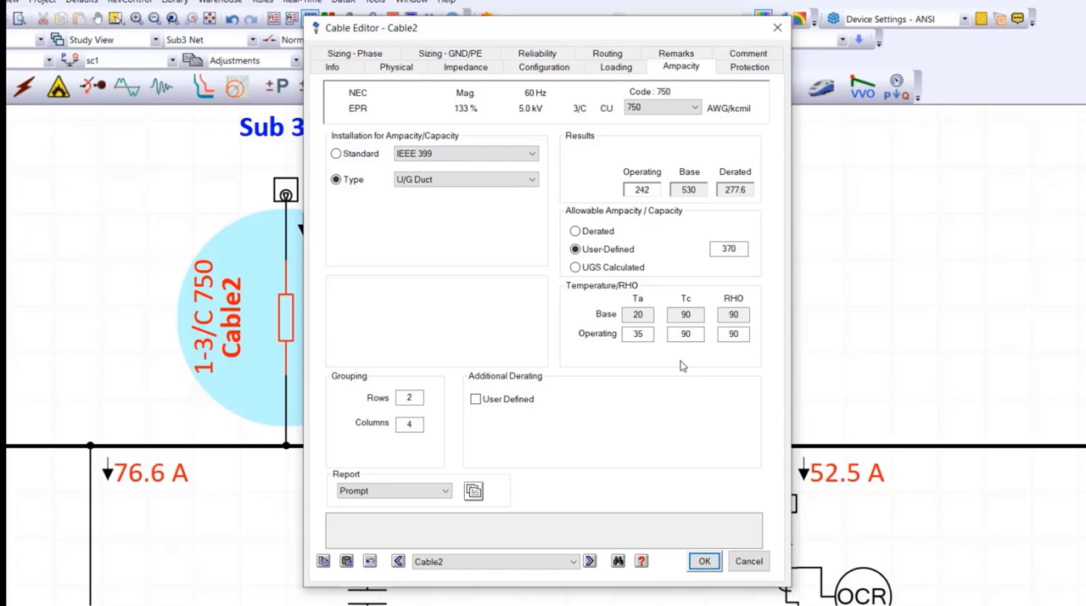
left_click(776, 27)
Leave the Sub3 Net network and return to transformer T4 and Bus1 in the main one-line diagram.
scroll(617, 307, "down", 4)
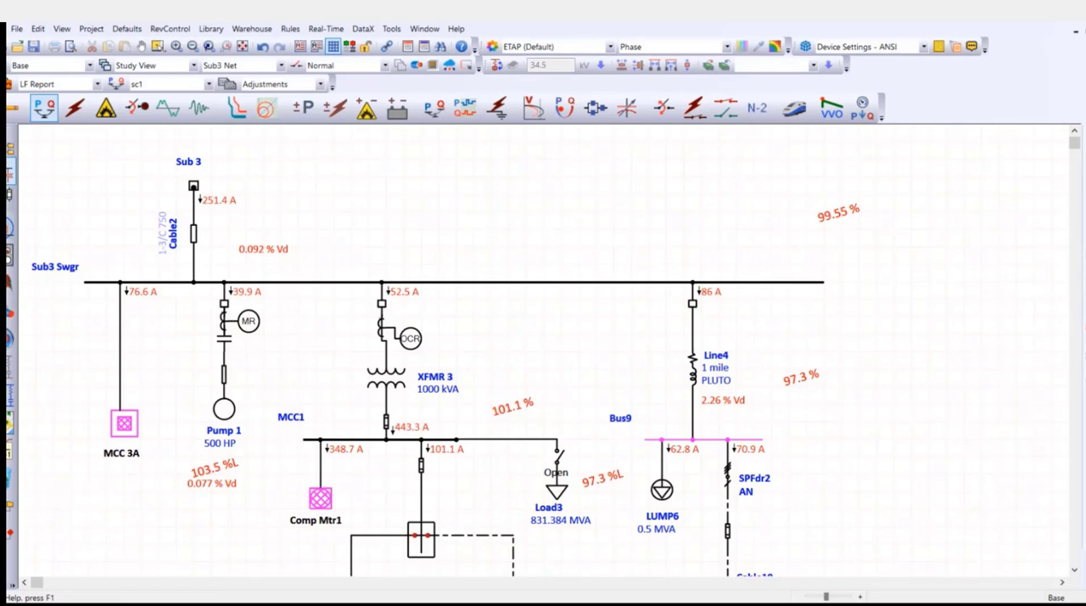
left_click(1085, 32)
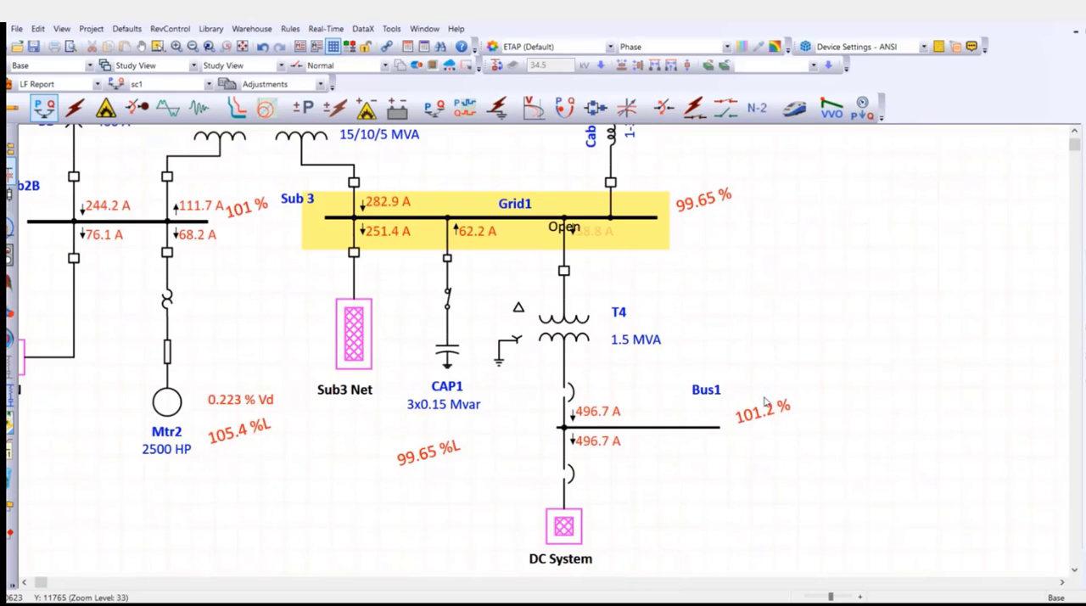
scroll(613, 315, "up", 3)
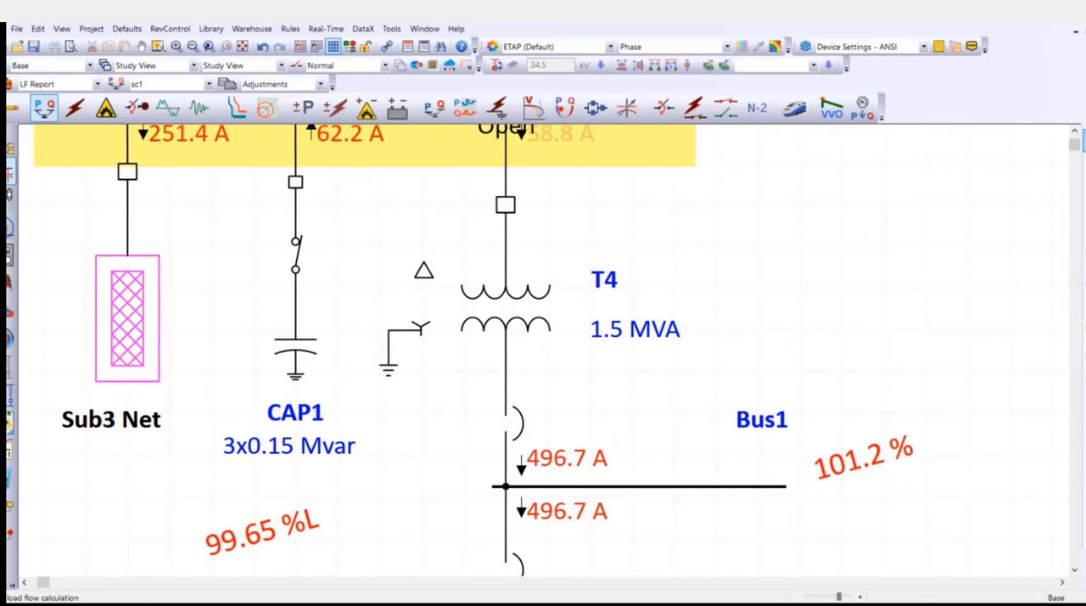
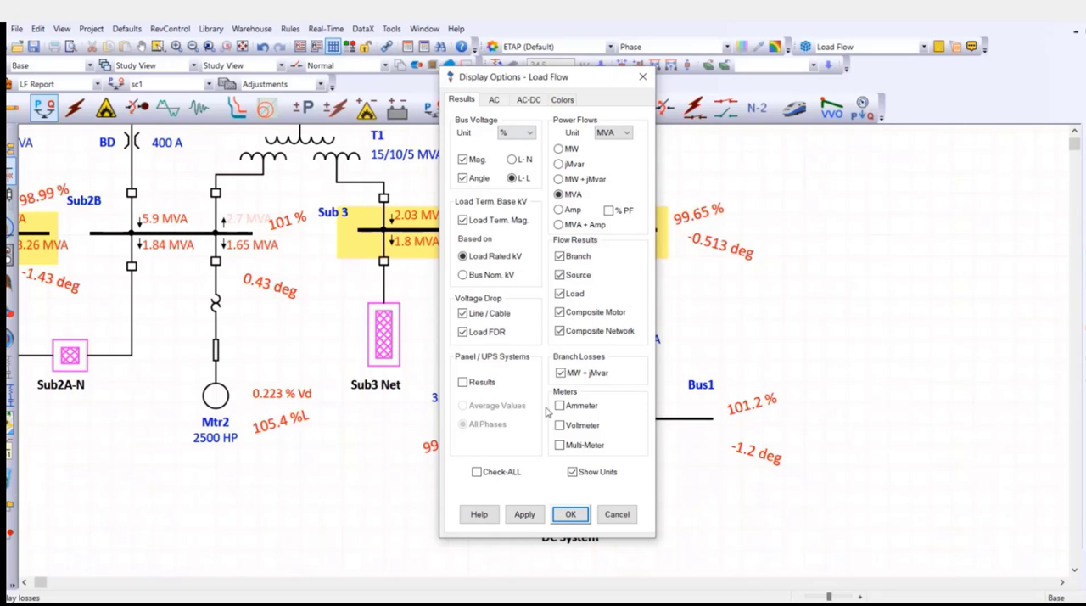
Apply the load flow display options with power flows in MVA, and look up motor Mtr2's rated voltage in its editor.
left_click(570, 514)
scroll(285, 416, "up", 3)
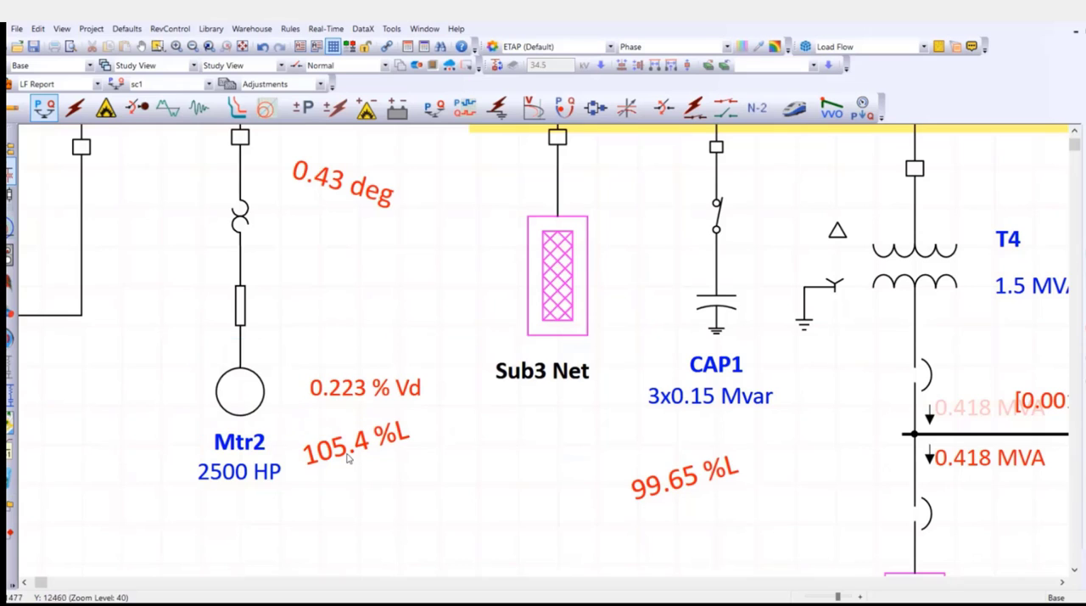
scroll(349, 372, "down", 2)
scroll(349, 371, "up", 3)
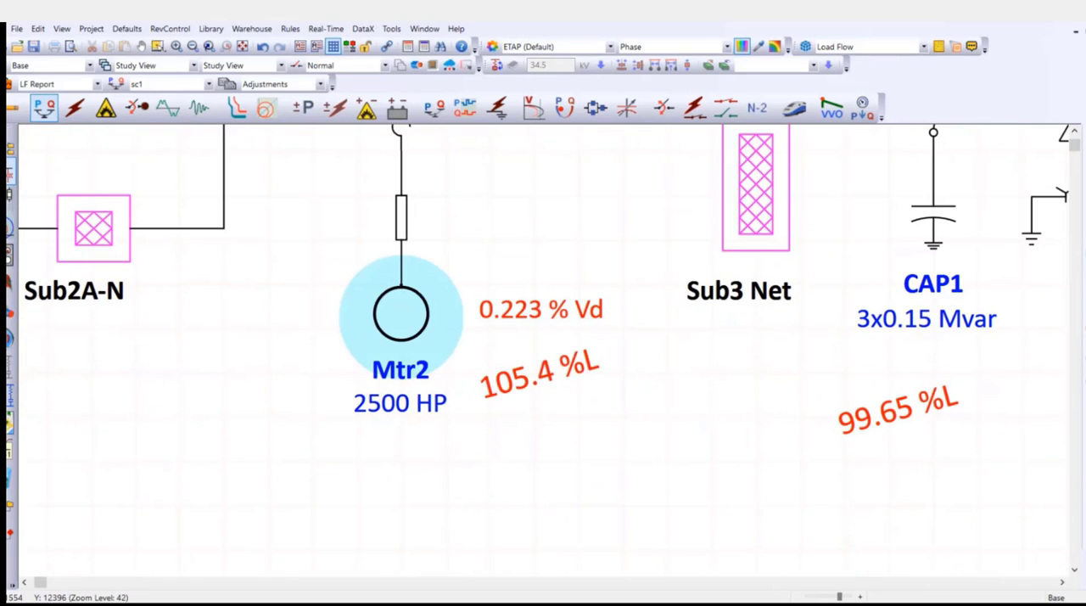
scroll(368, 300, "up", 2)
double_click(412, 327)
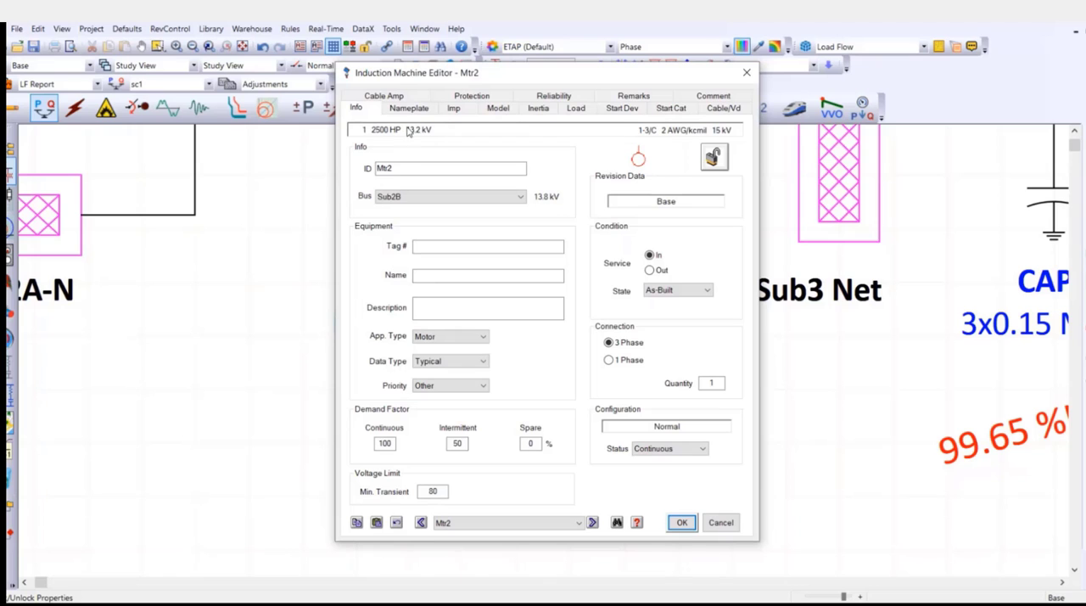
key("Escape")
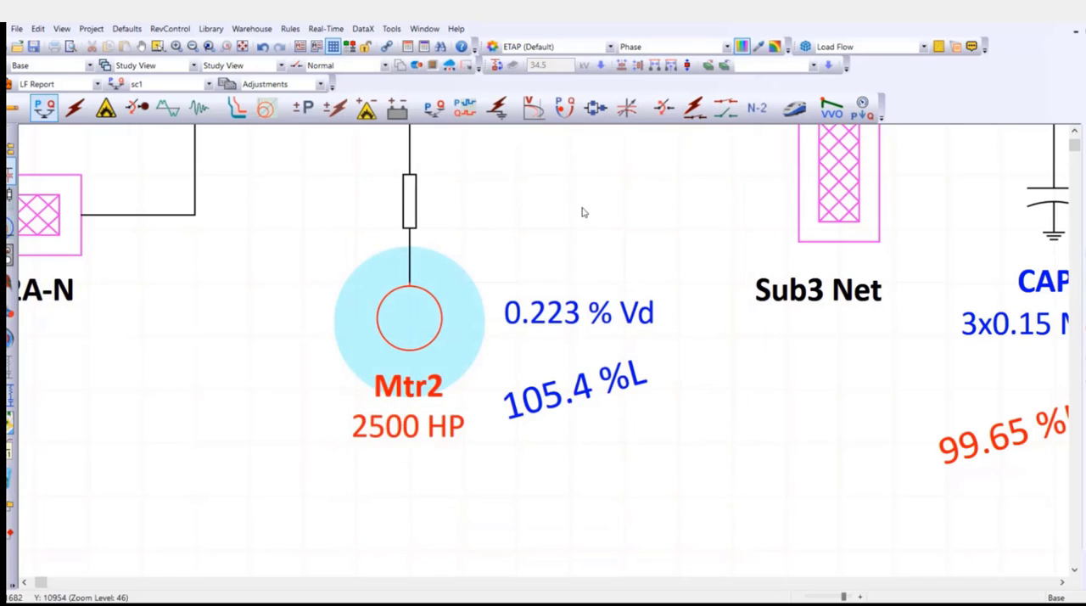
Compare Mtr2's terminal voltage result with the voltage shown at its supply bus Sub2B.
scroll(572, 245, "down", 3)
scroll(572, 245, "up", 3)
left_click(441, 339)
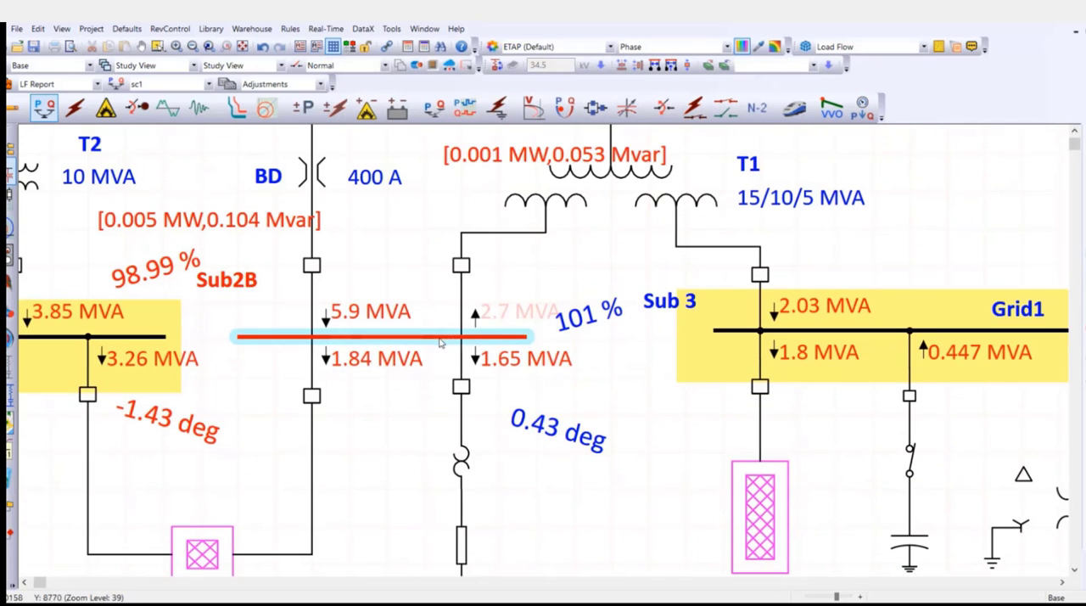
scroll(591, 323, "down", 2)
scroll(591, 324, "down", 2)
scroll(692, 358, "down", 5)
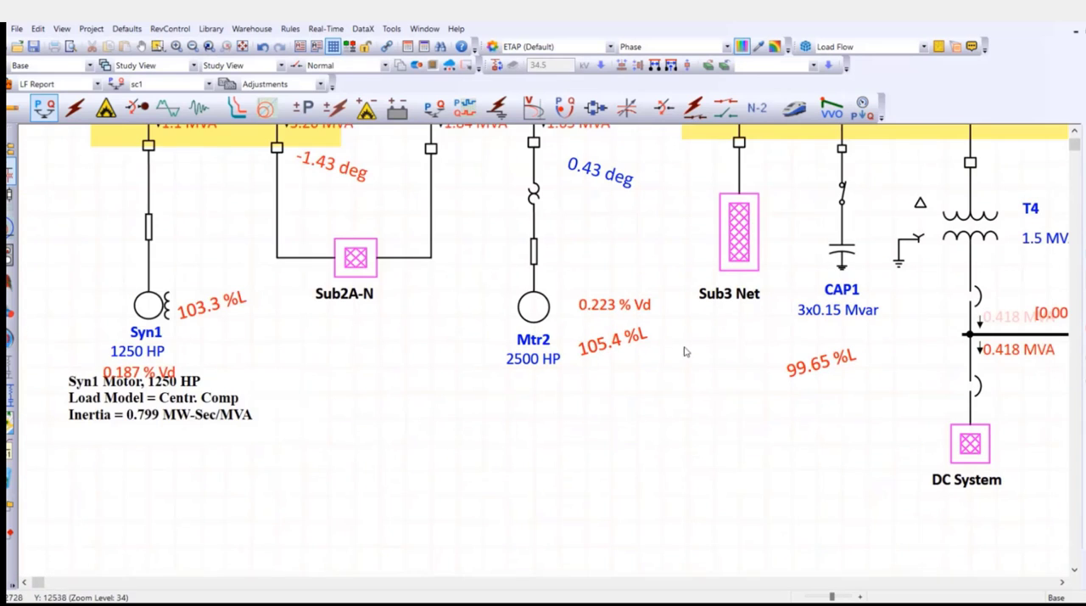
left_click_drag(637, 255, 425, 350)
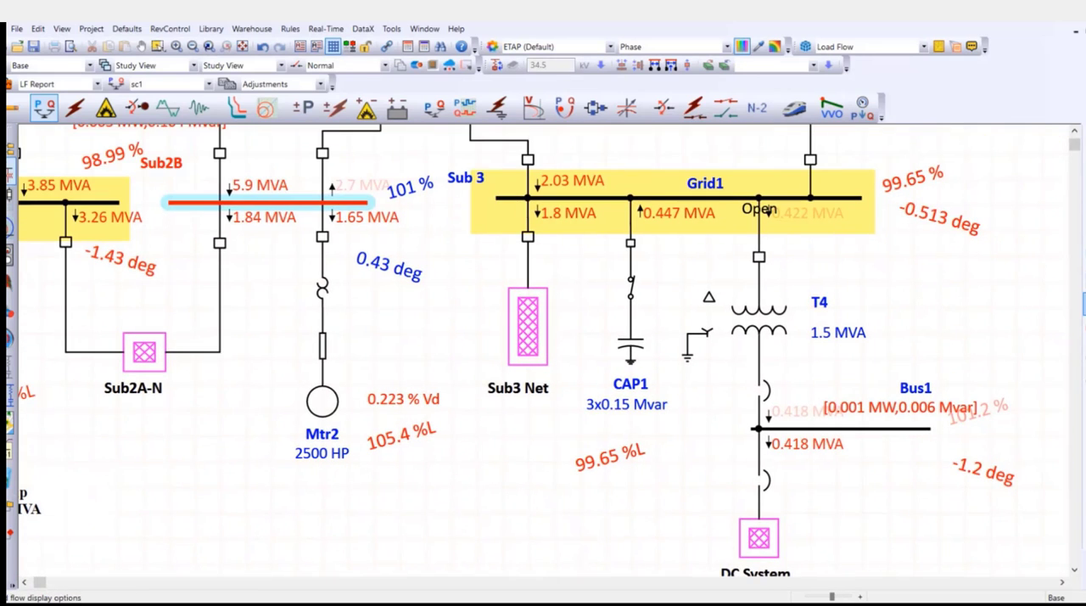
Base the load terminal voltages on bus nominal kV to compare Mtr2's result, and switch back to load rated kV.
left_click(1085, 293)
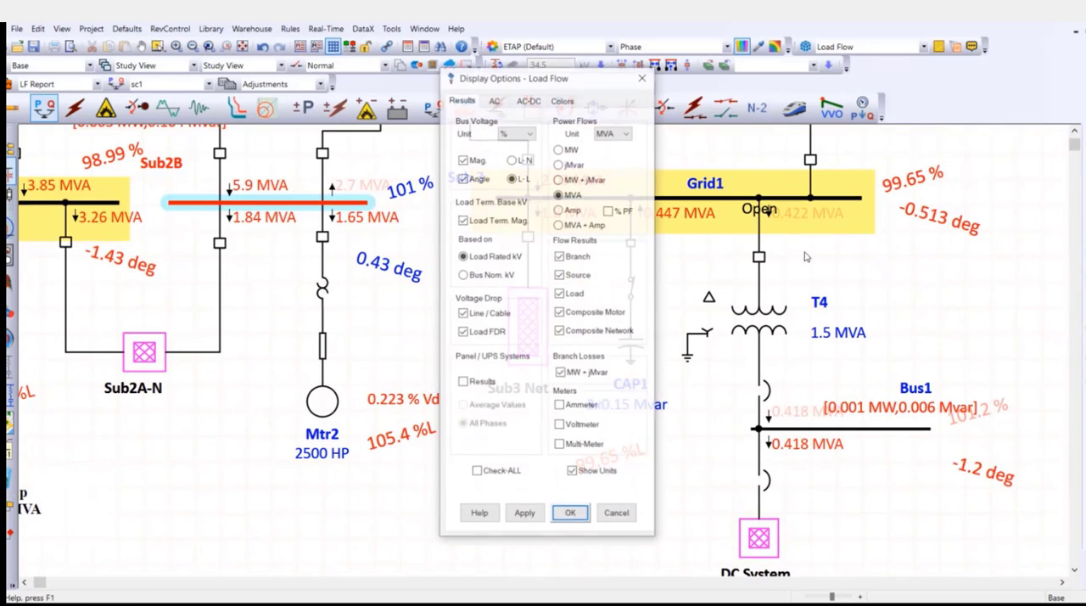
left_click(463, 275)
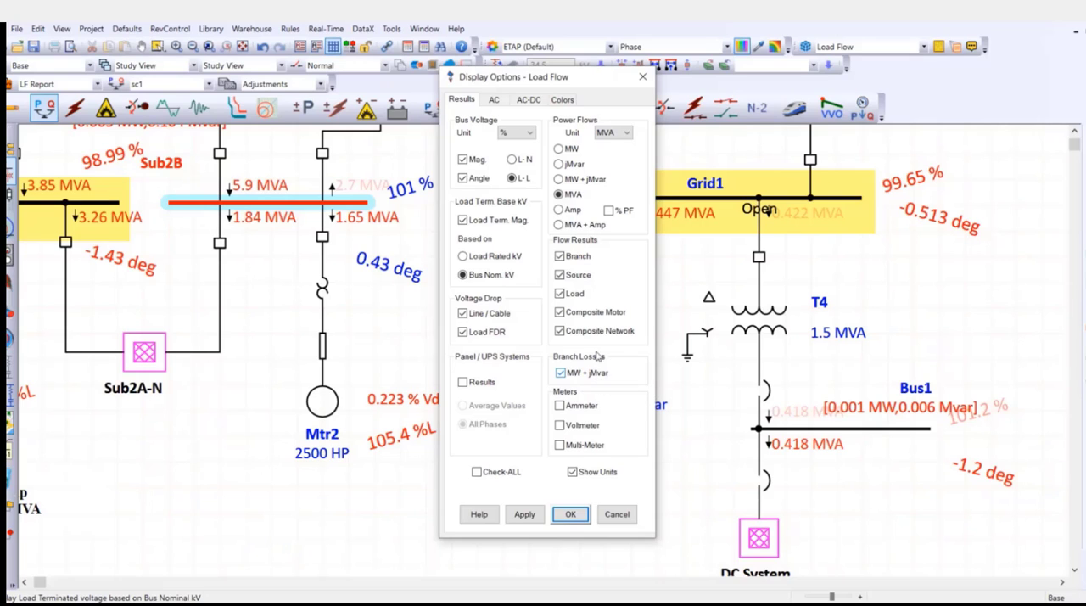
left_click(570, 514)
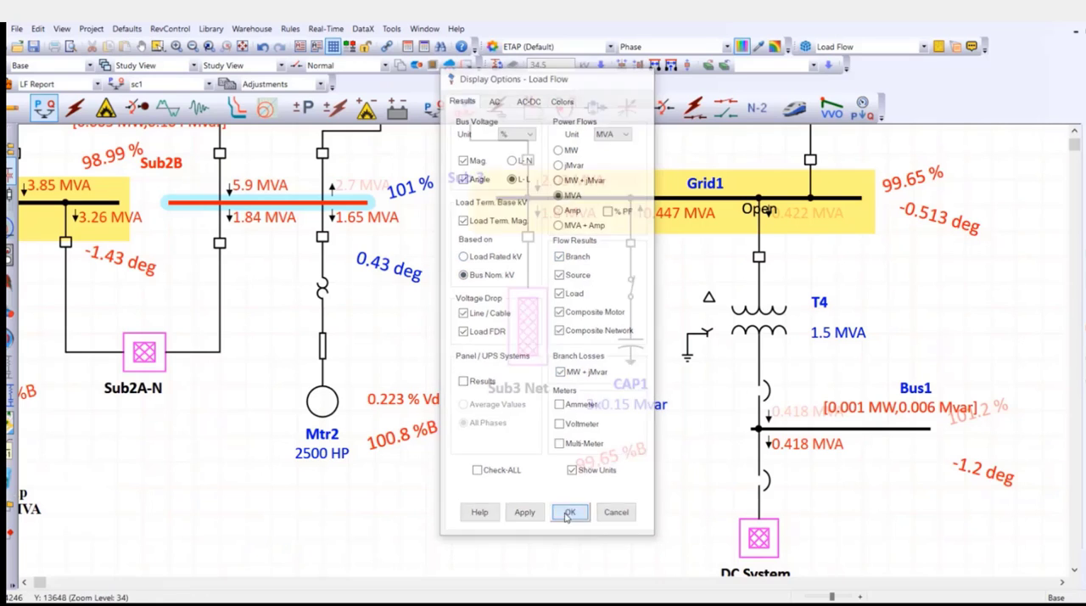
scroll(454, 426, "up", 3)
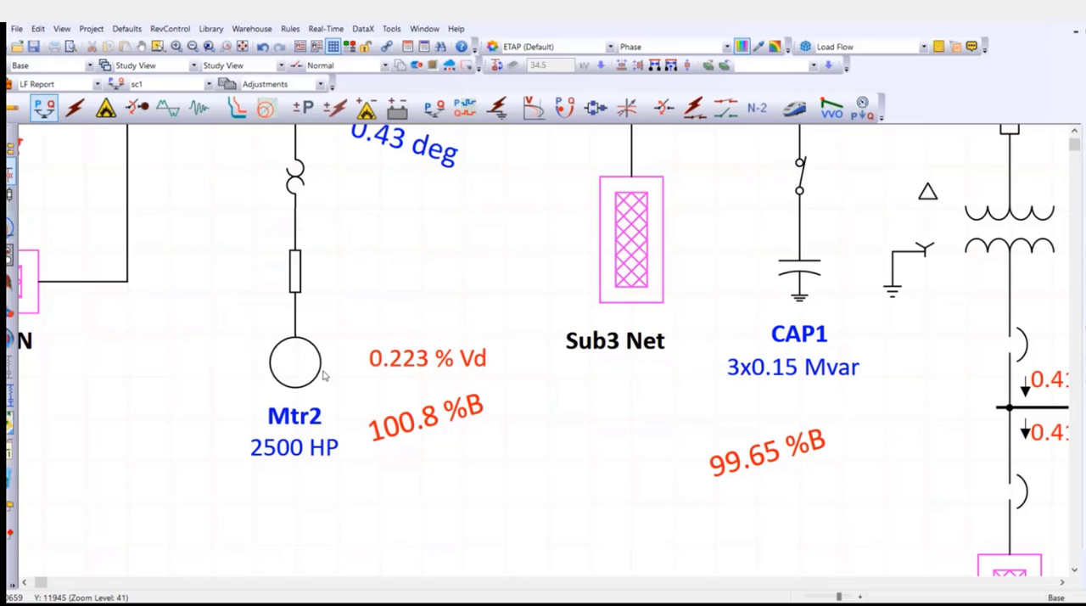
left_click(1083, 303)
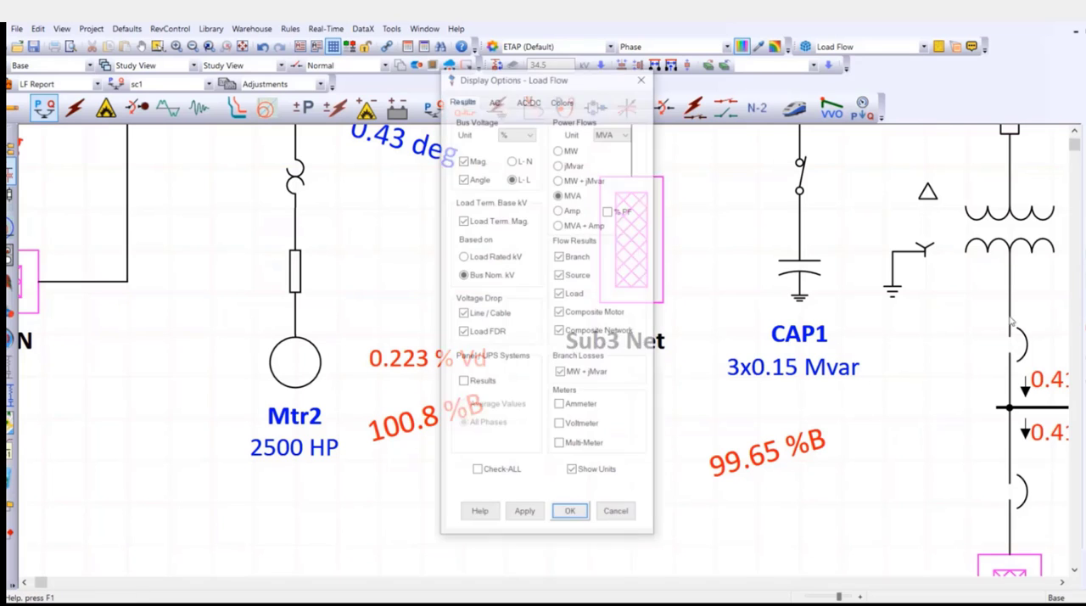
left_click(472, 259)
left_click(575, 514)
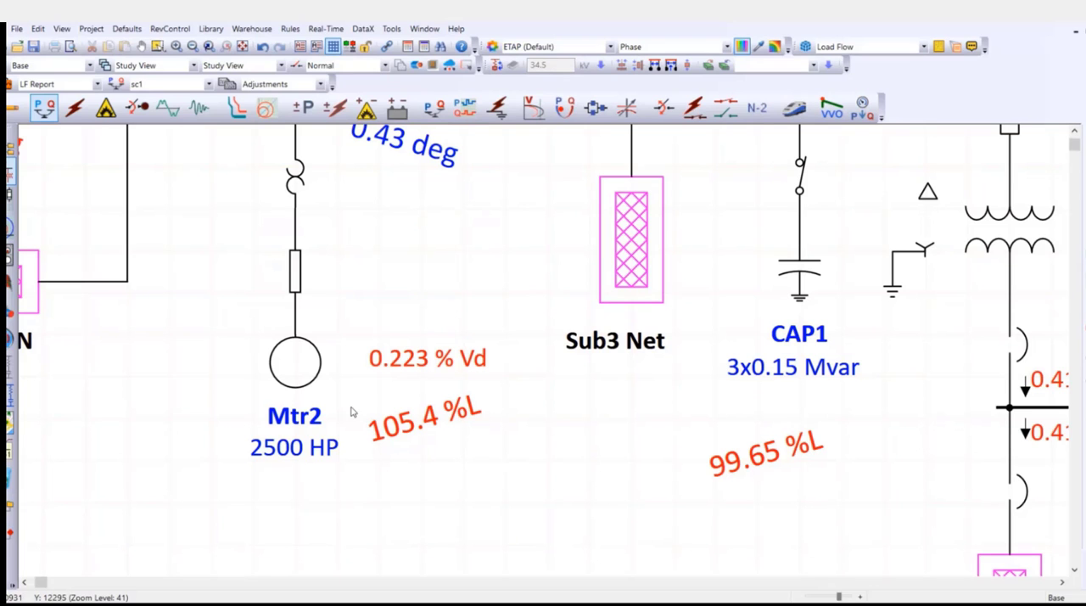
Set the output report to Prompt and run the load flow with the output file named sc5.
scroll(473, 358, "down", 3)
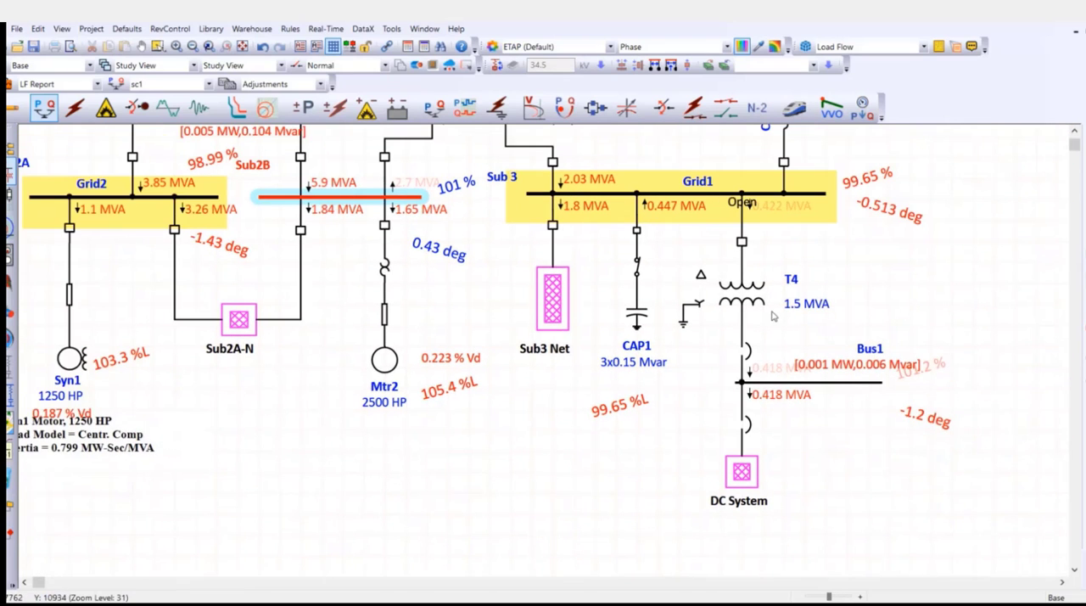
scroll(773, 318, "up", 2)
scroll(772, 317, "up", 2)
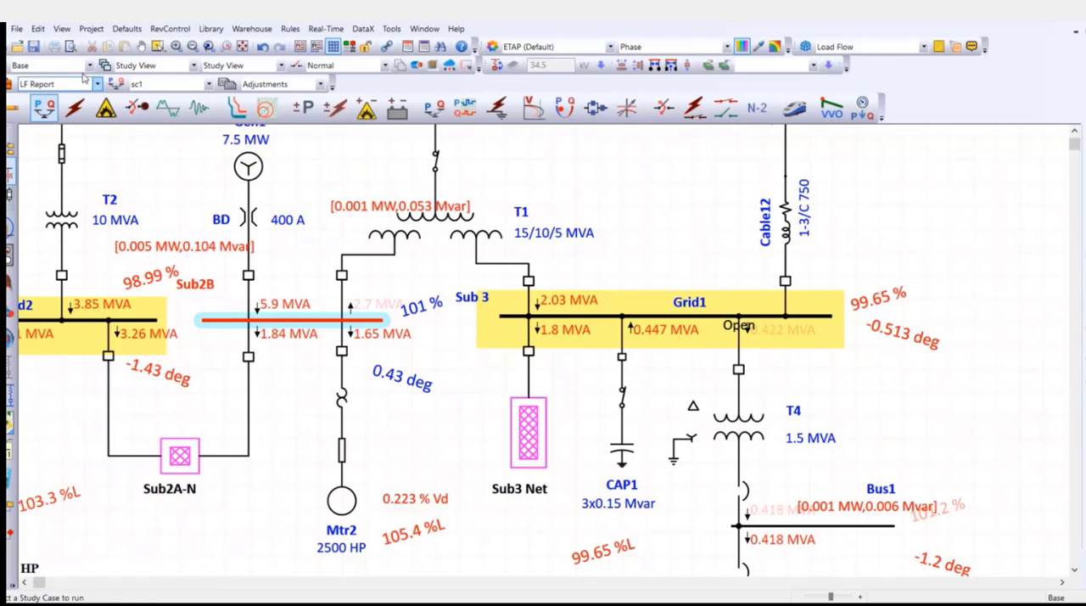
left_click(25, 68)
left_click(51, 67)
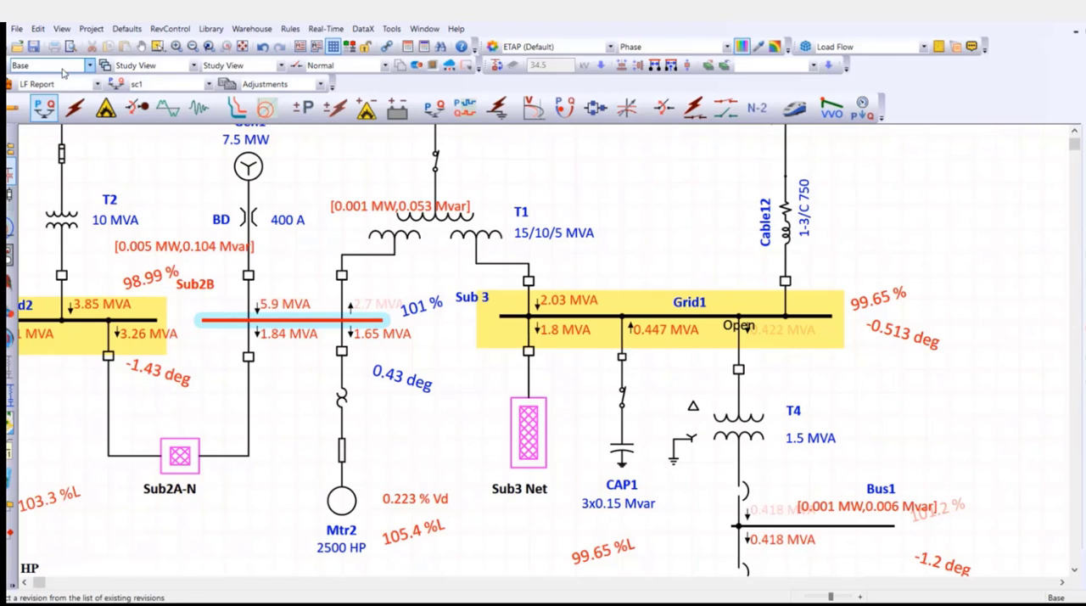
left_click(64, 89)
left_click(59, 85)
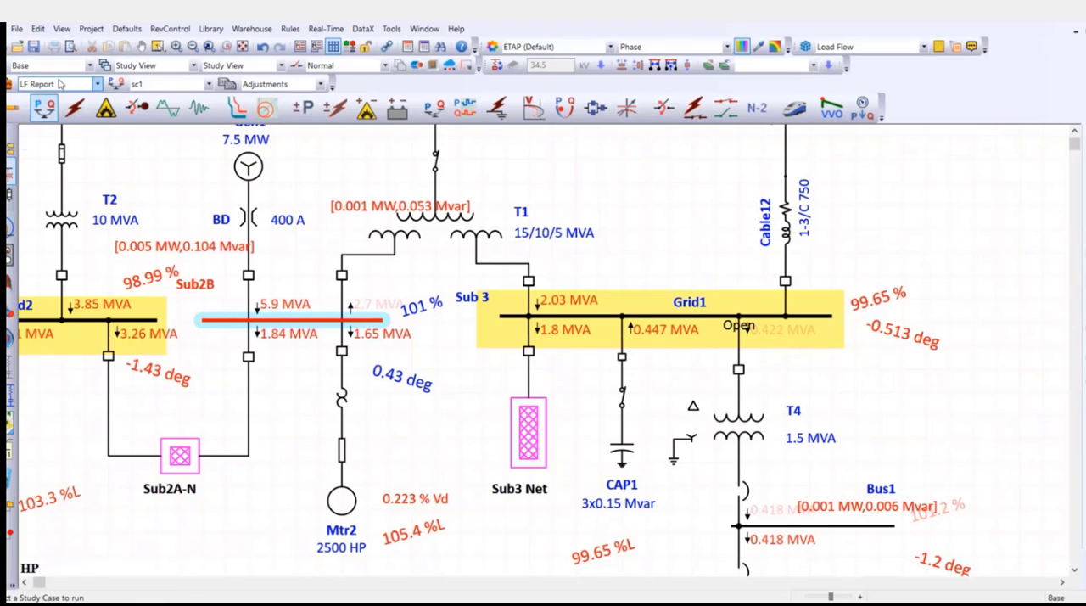
left_click(183, 88)
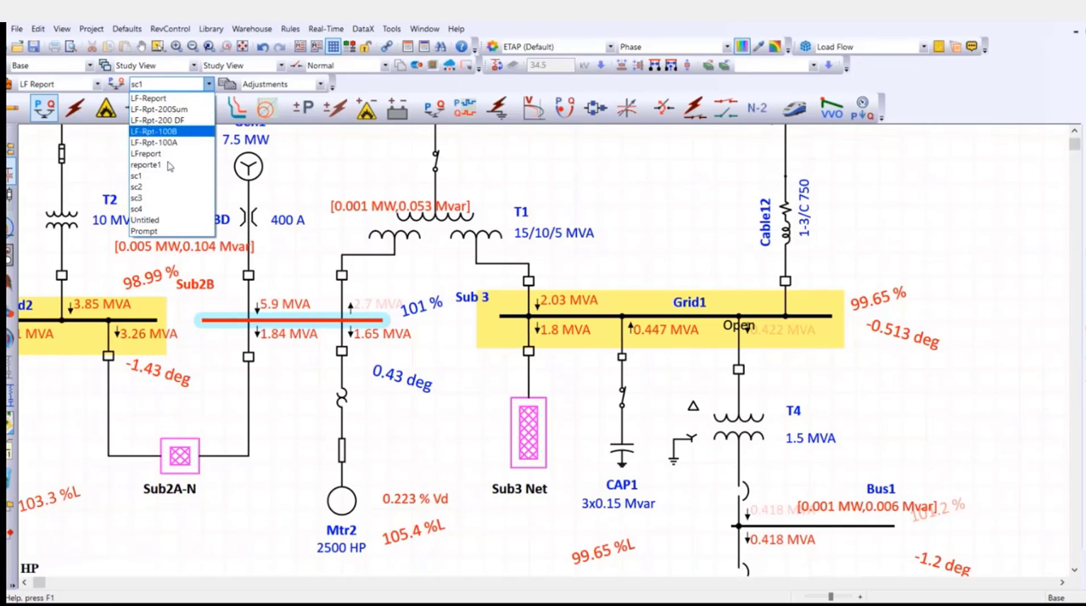
left_click(164, 231)
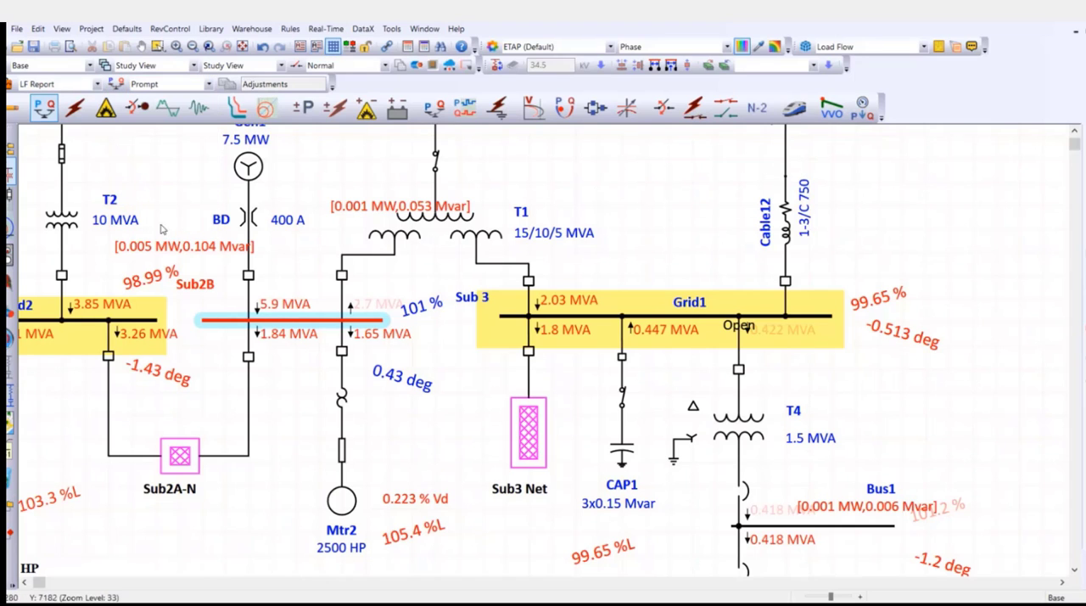
left_click(1085, 150)
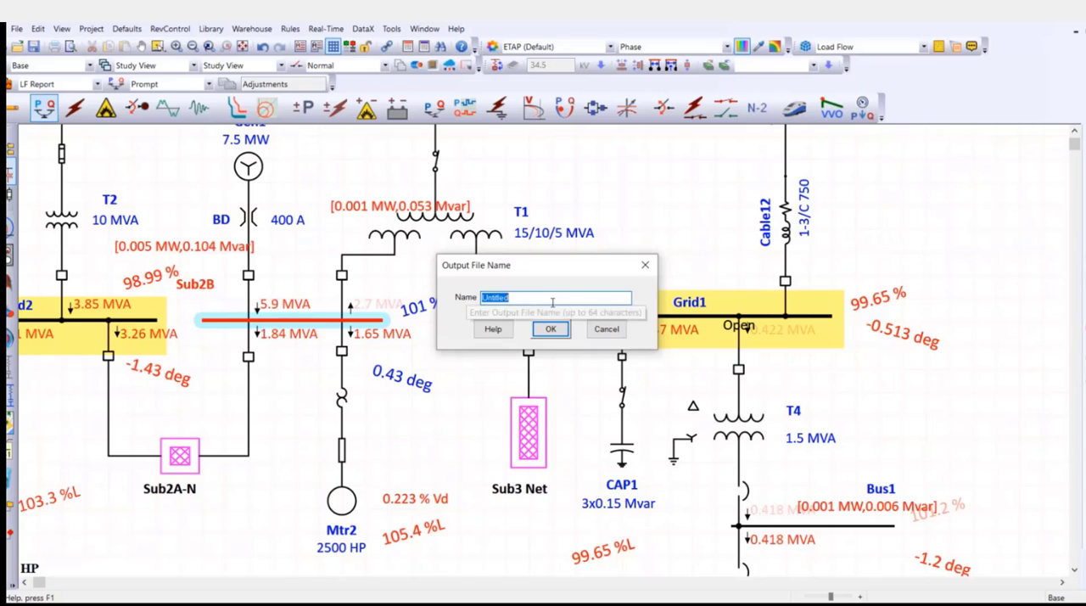
type("sc5")
key("Return")
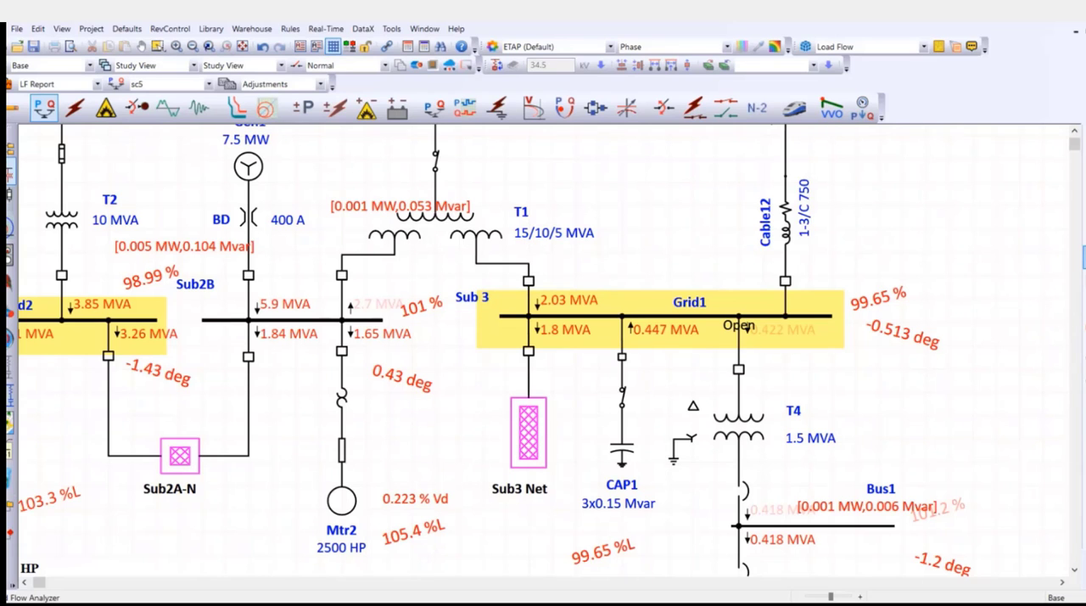
In the Load Flow Analyzer, deselect the LF-Rpt, LFreport, reporte1 and Untitled reports, keeping only LF-Report and sc1 through sc5.
left_click(1085, 257)
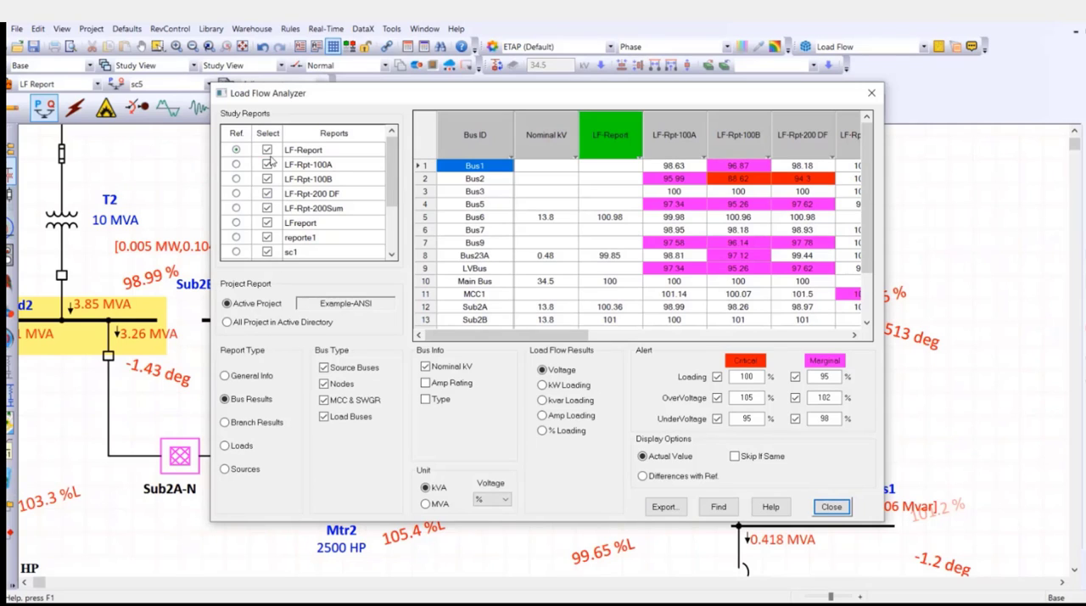
left_click(267, 163)
left_click(267, 179)
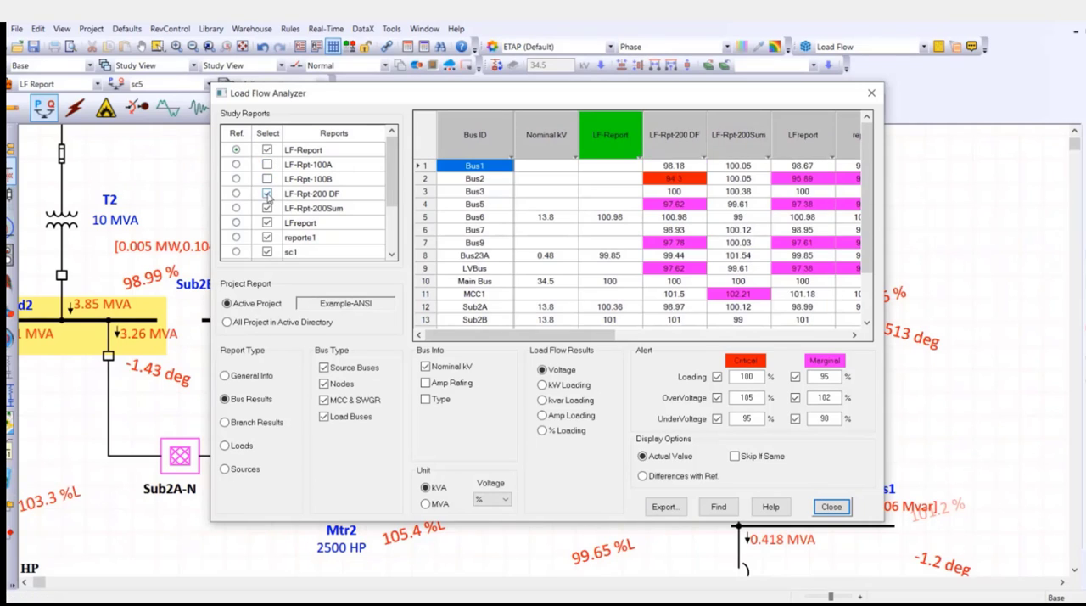
left_click(268, 193)
left_click(267, 208)
left_click(267, 222)
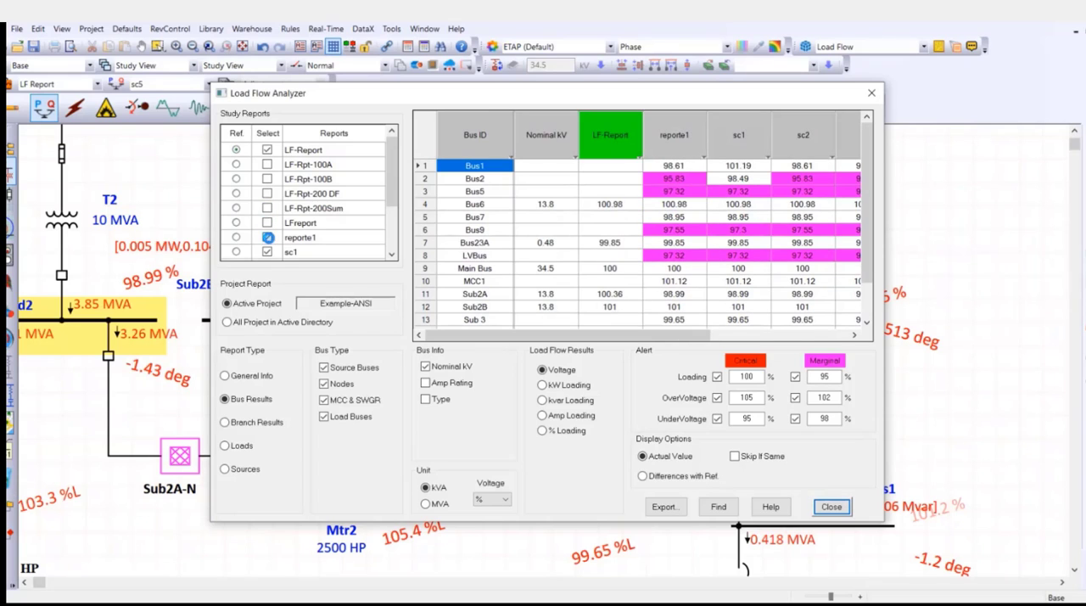
left_click(267, 238)
scroll(305, 220, "down", 2)
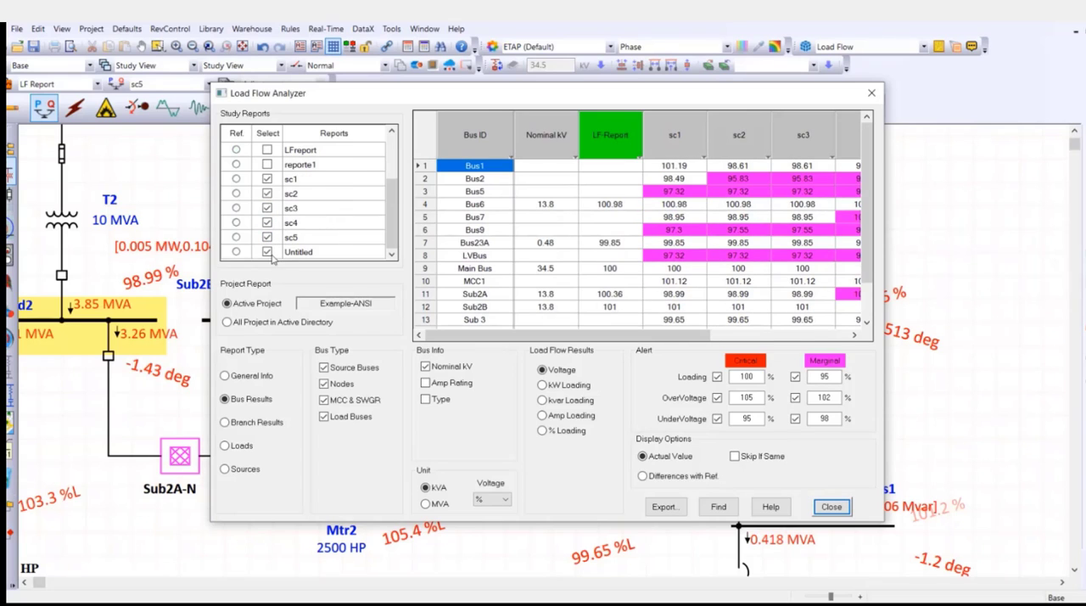
left_click(268, 252)
scroll(331, 237, "up", 2)
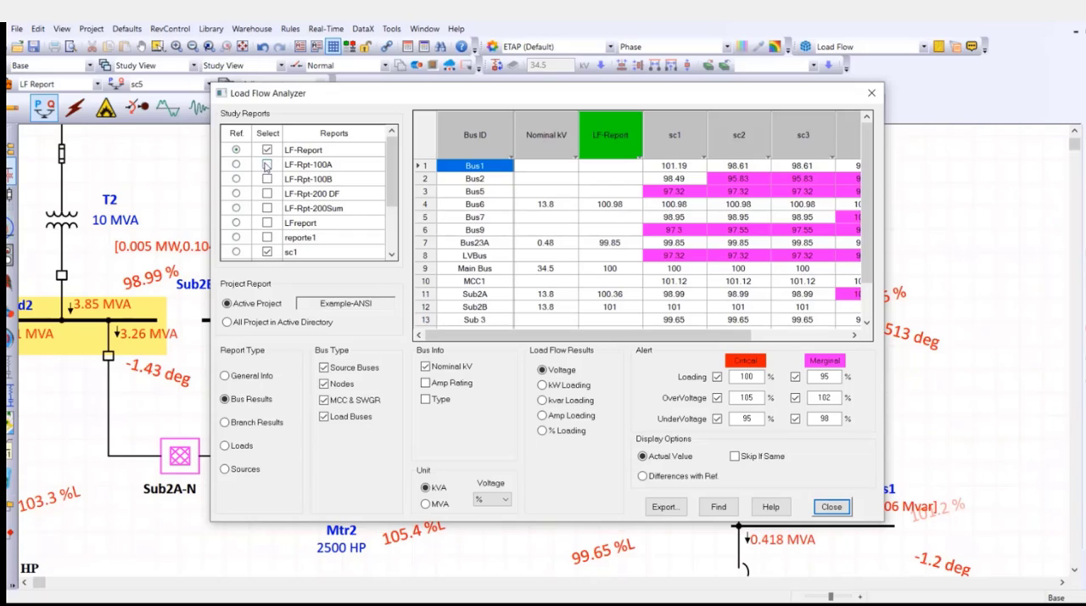
scroll(358, 193, "down", 2)
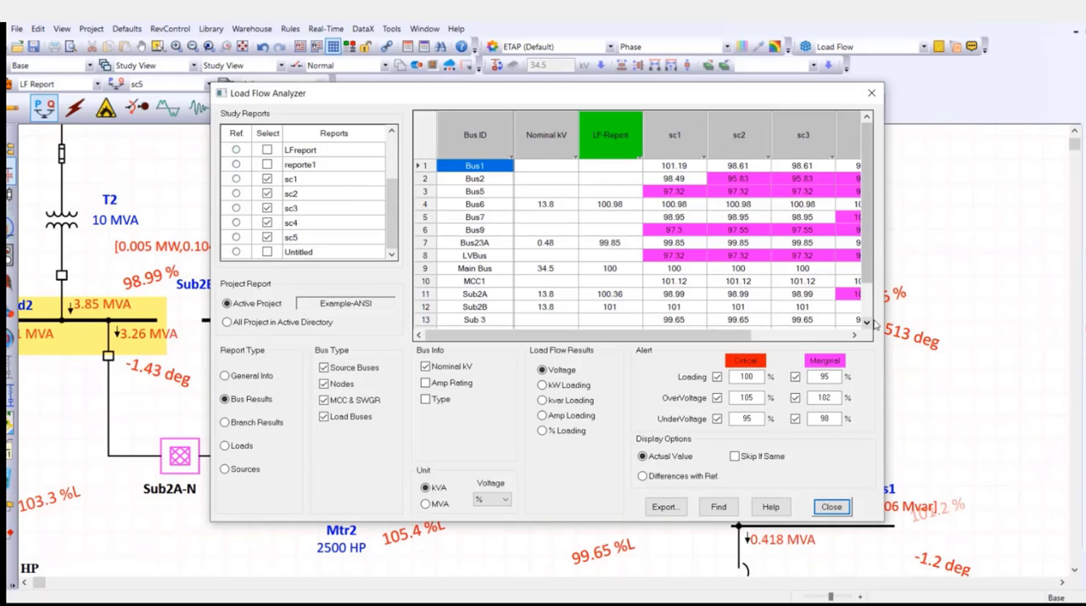
Widen the Load Flow Analyzer to fit all selected reports and compare the bus voltages across sc1 through sc5.
key("F1")
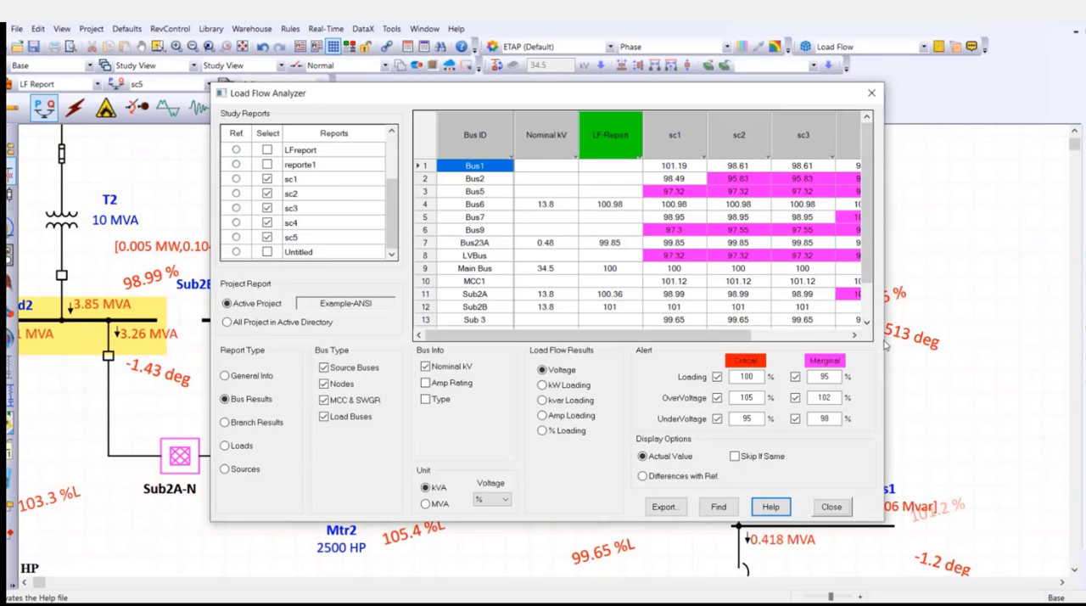
left_click_drag(884, 339, 1078, 339)
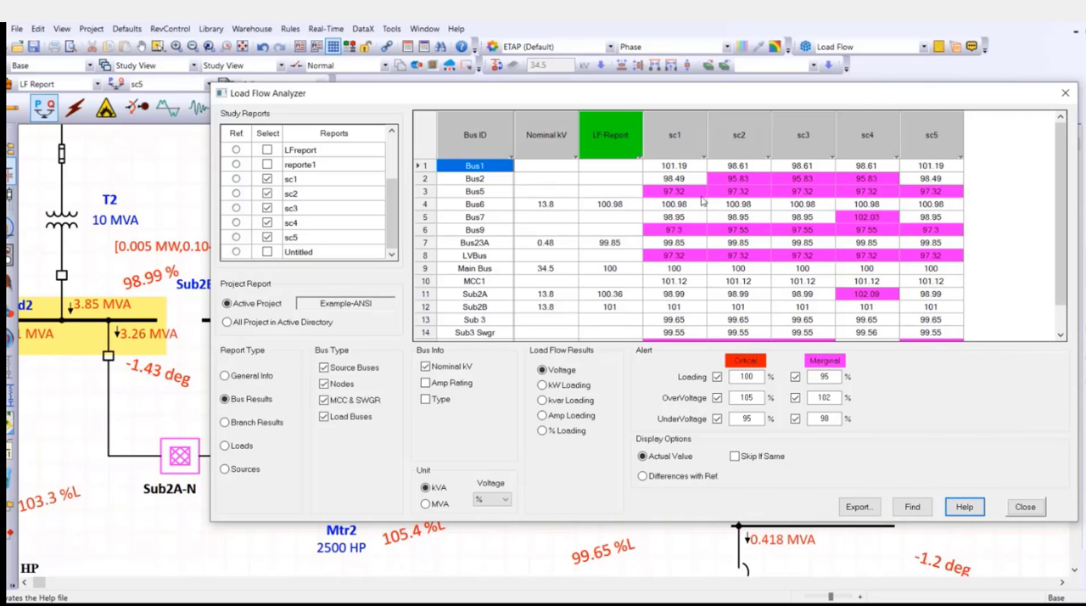
scroll(771, 215, "down", 1)
scroll(766, 245, "up", 1)
scroll(728, 259, "down", 1)
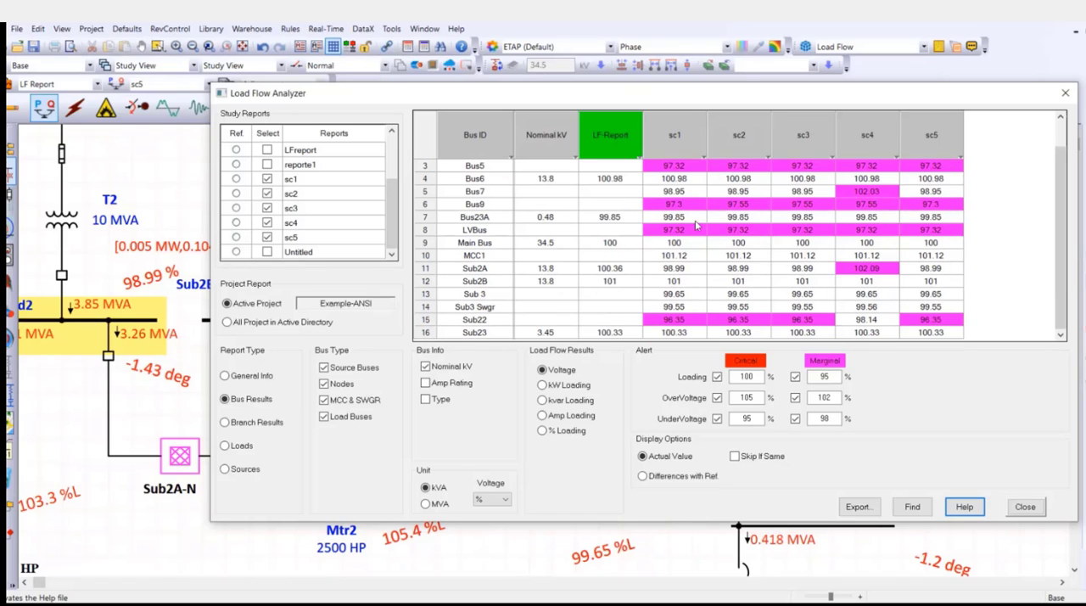
Show the branch results for transformers only, expressed as % Loading.
left_click(250, 422)
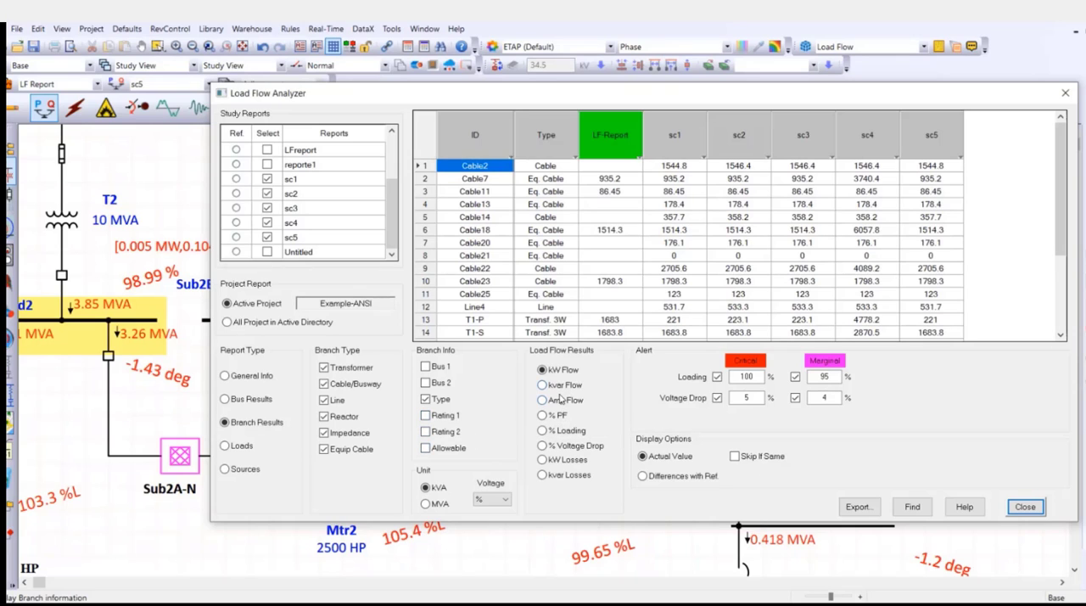
left_click(348, 384)
left_click(338, 401)
left_click(338, 416)
left_click(339, 433)
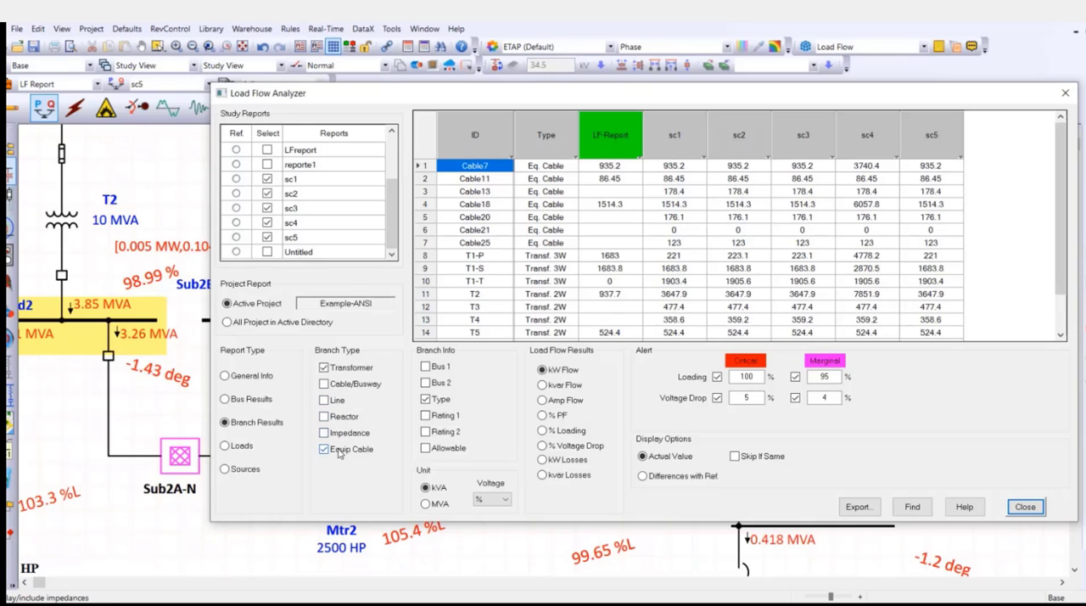
left_click(324, 448)
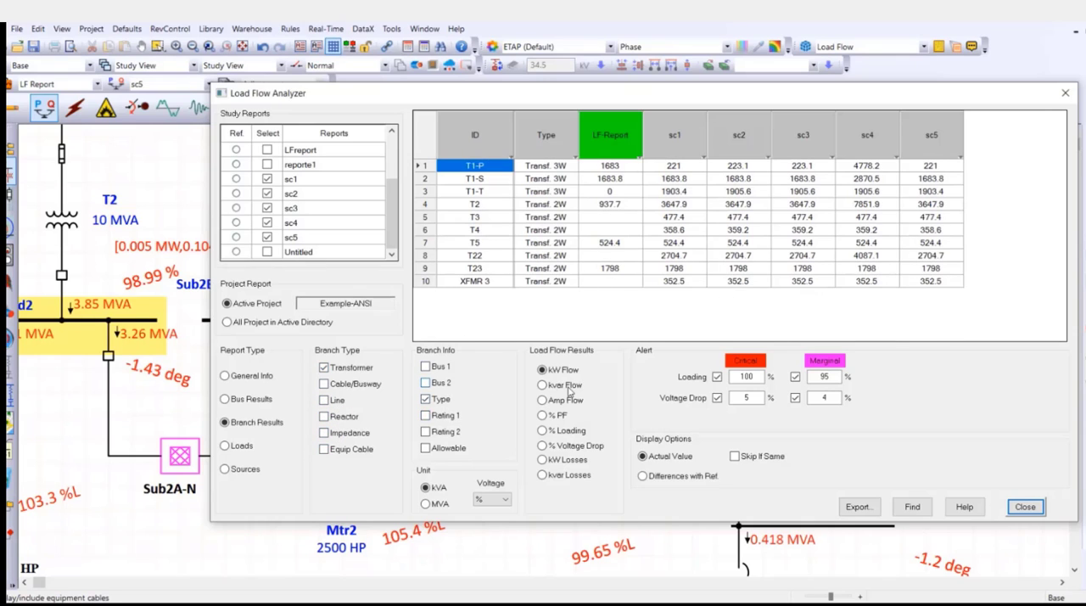
left_click(560, 434)
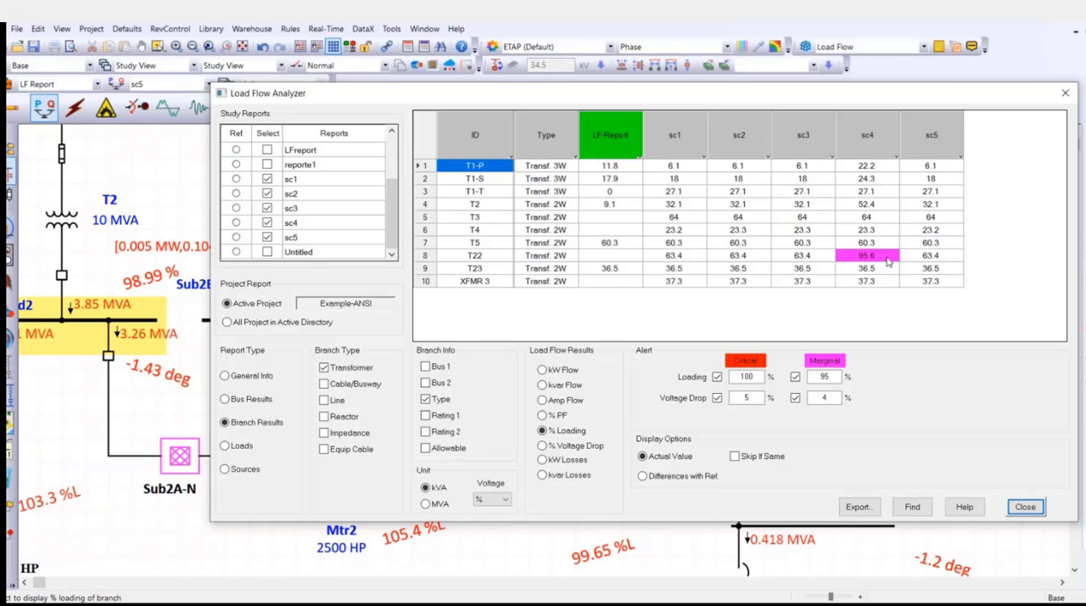
Change the branch loading comparison from transformers to cables and busways only.
left_click(341, 370)
left_click(338, 385)
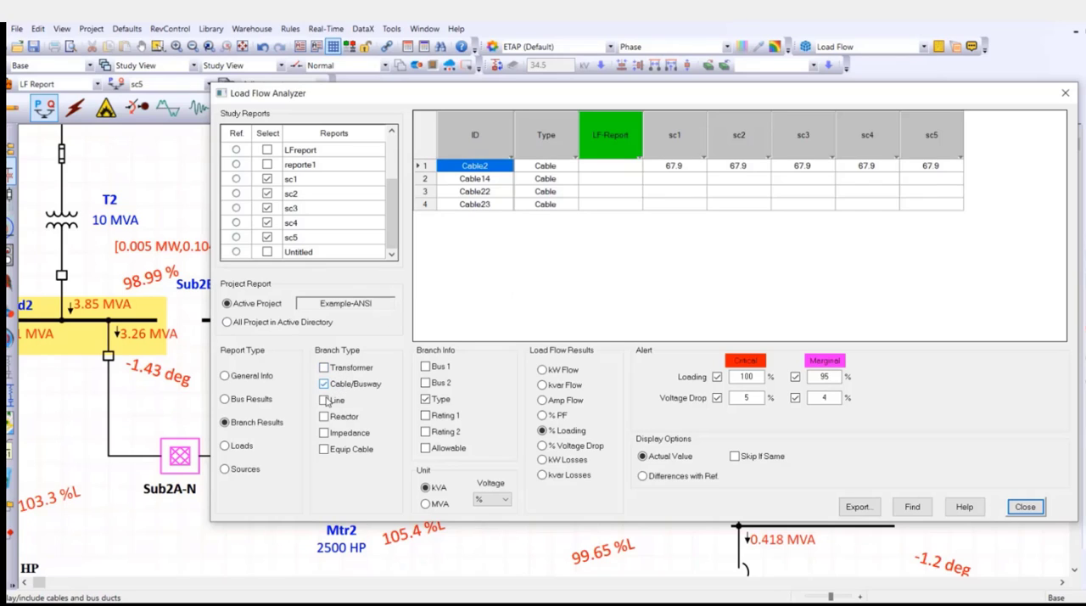
Compare the cables by Amp Flow across the selected reports, and close the Load Flow Analyzer without exporting.
left_click(564, 403)
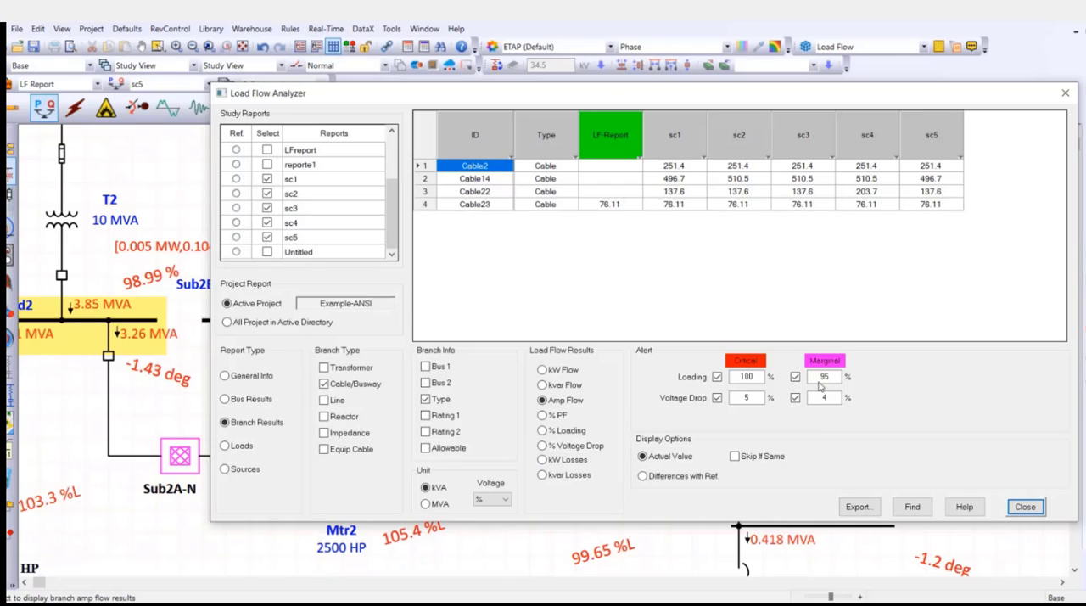
left_click(857, 506)
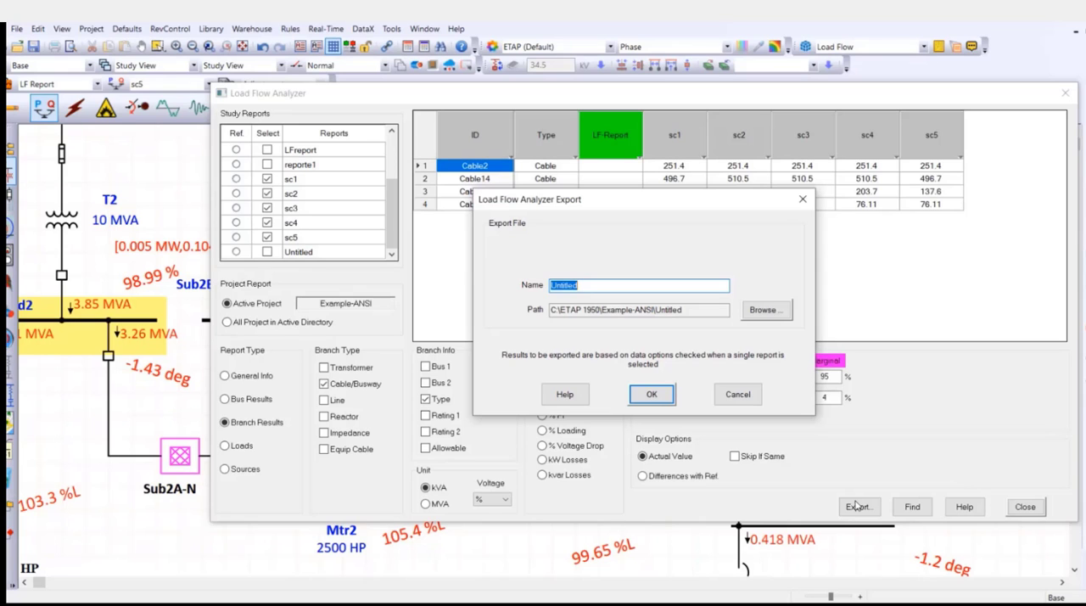
left_click(803, 199)
left_click(1065, 92)
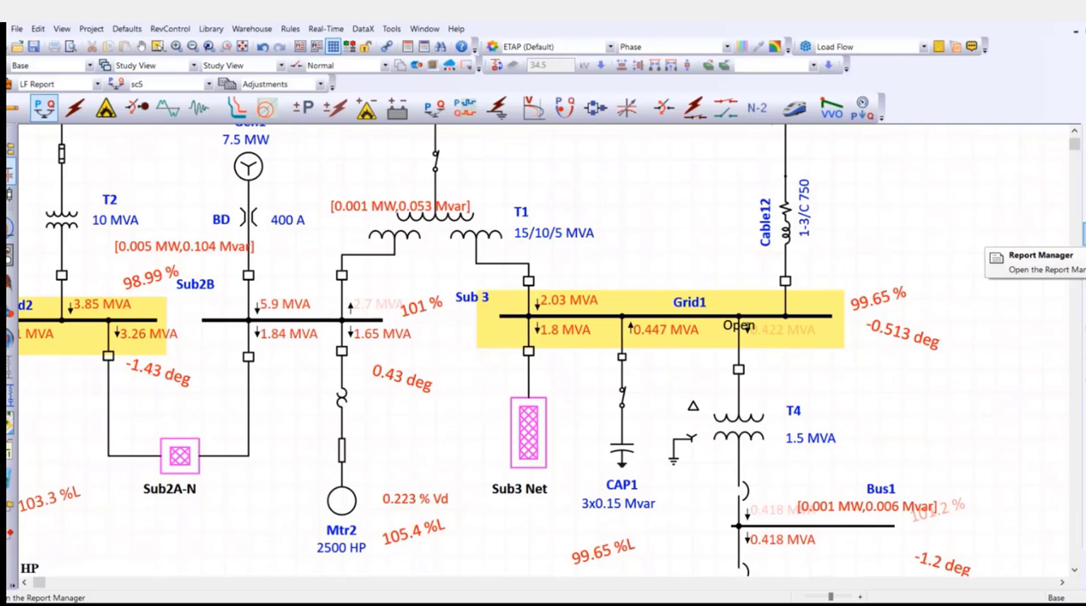
Open the Complete load flow report for sc5 in the Viewer format from the Report Manager and maximize it.
left_click(1081, 234)
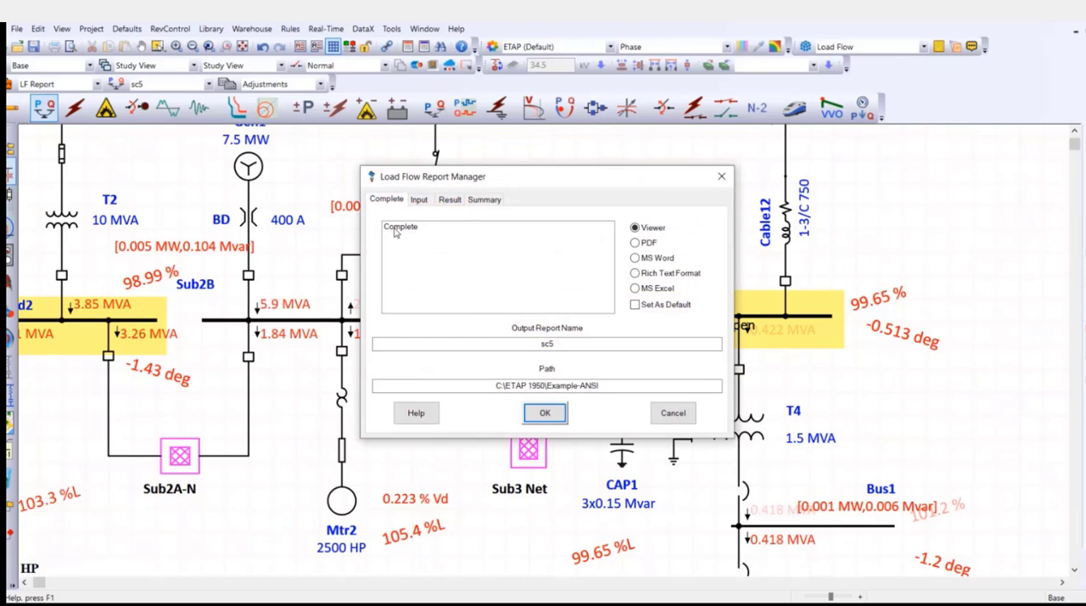
left_click(395, 231)
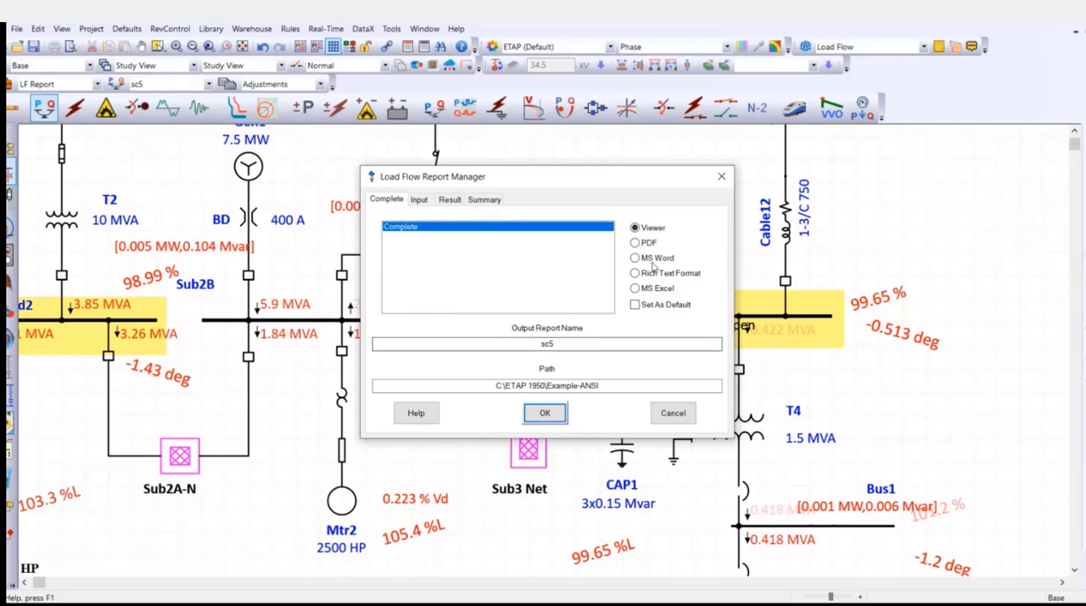
left_click(544, 412)
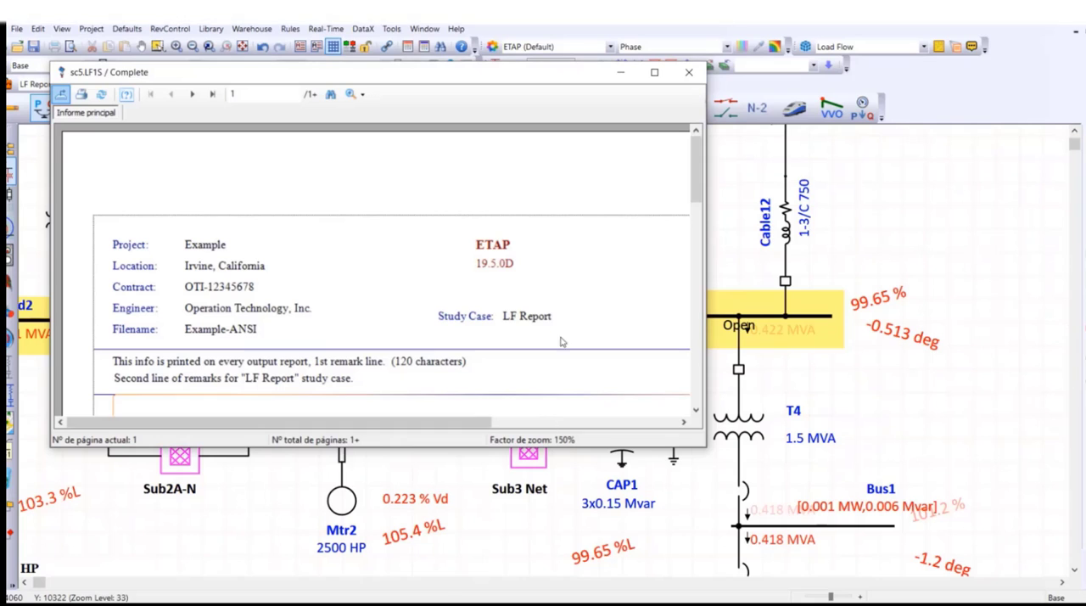
left_click(654, 72)
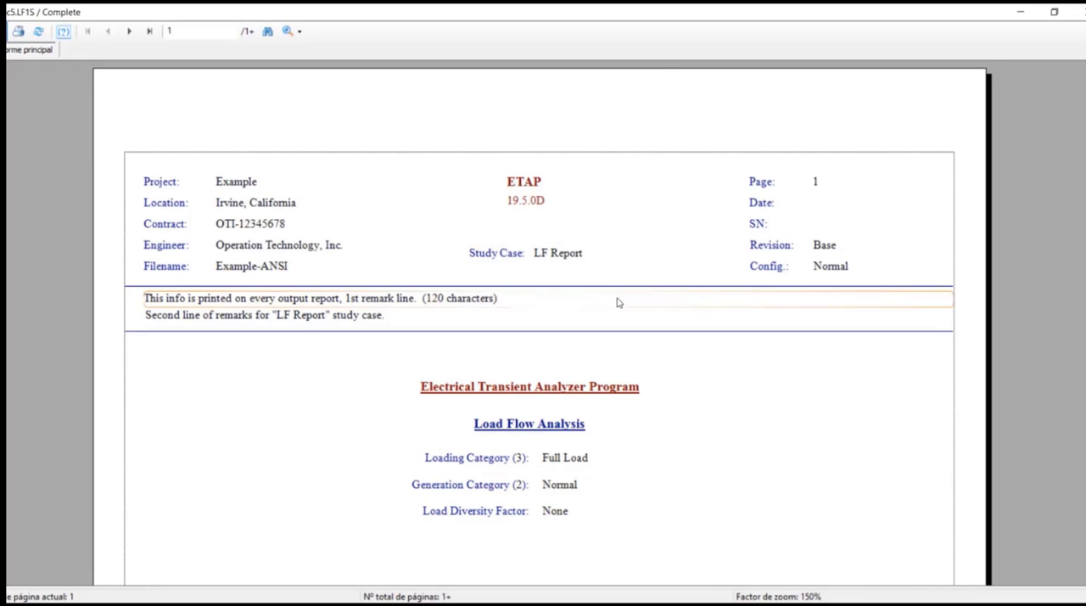
Review the report's cover page with the study categories and solution method, and the Adjustments page.
scroll(616, 303, "down", 3)
scroll(617, 305, "up", 1)
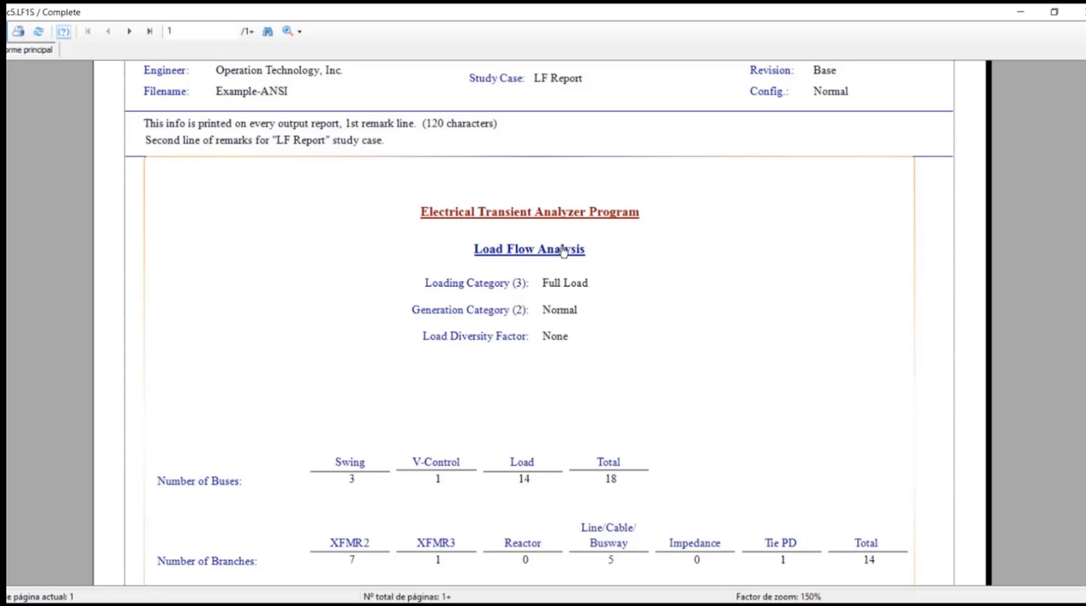
scroll(563, 252, "down", 1)
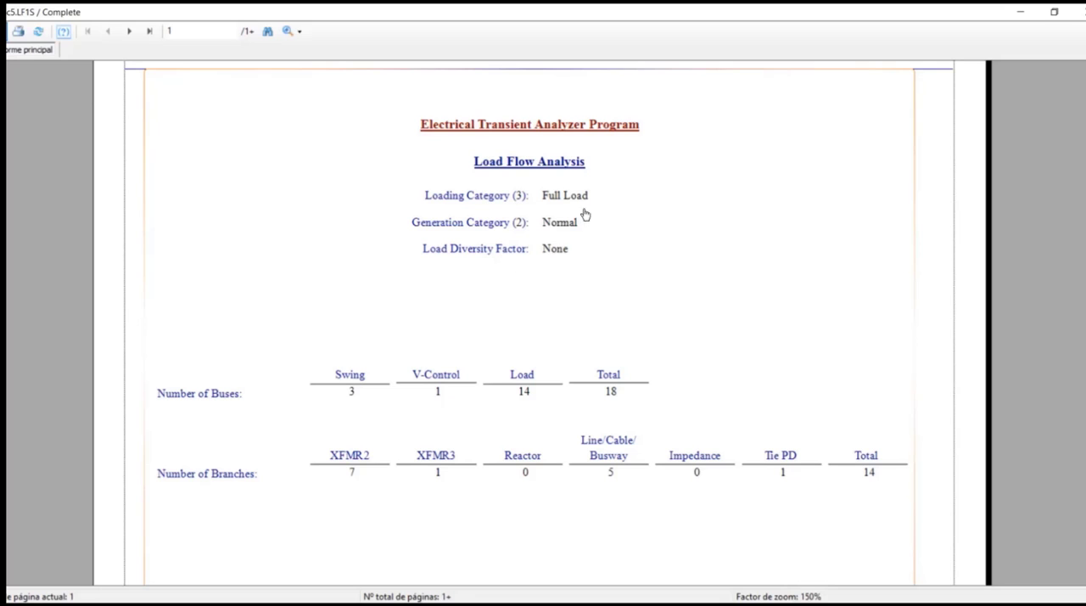
scroll(575, 219, "down", 5)
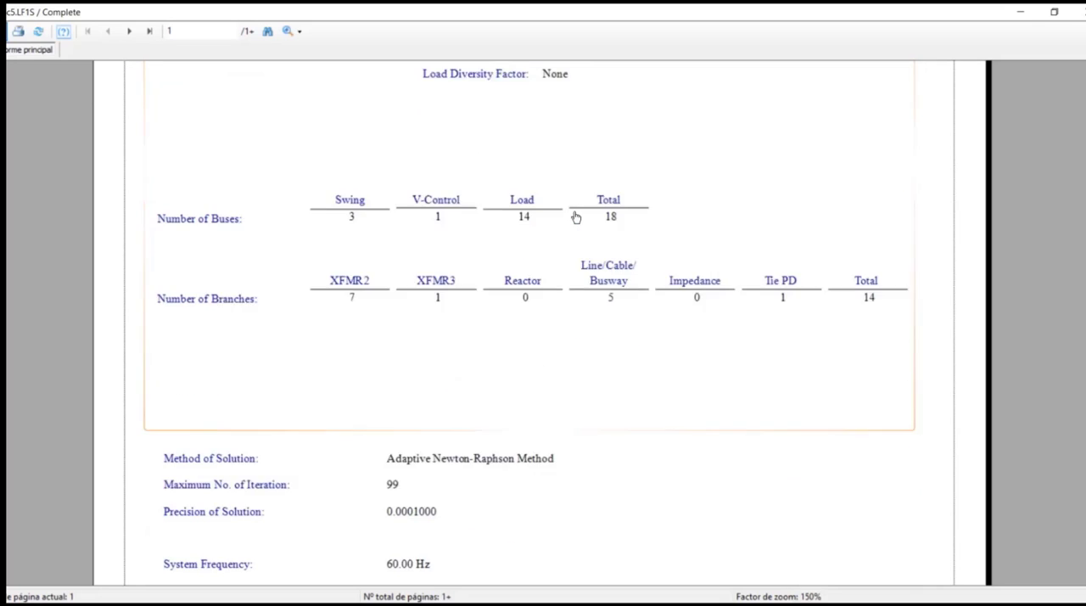
left_click(129, 30)
scroll(726, 378, "down", 4)
scroll(710, 319, "up", 1)
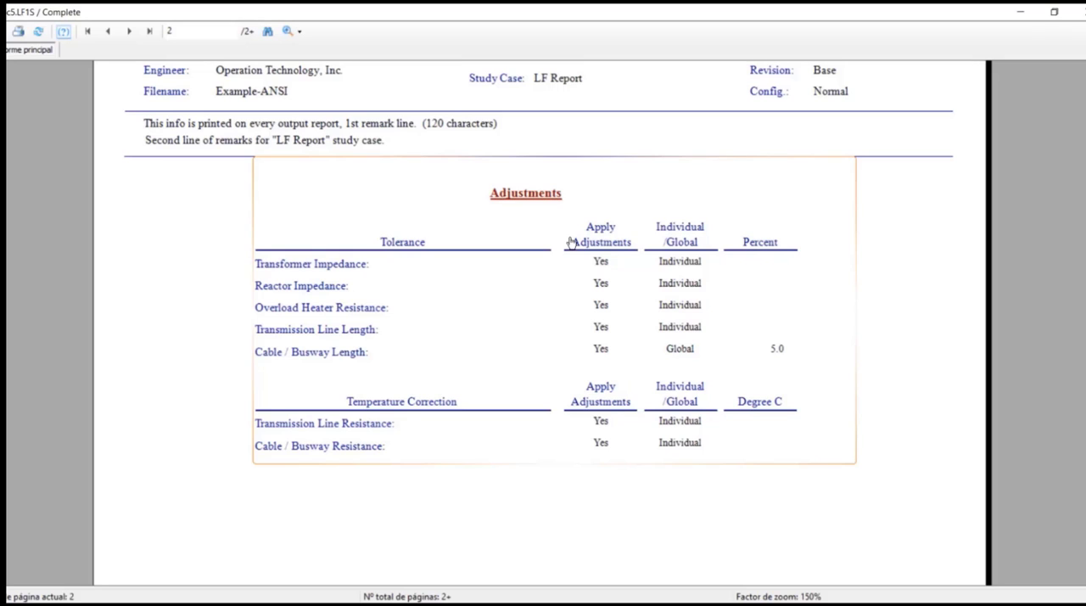
Examine the Bus Input Data page, including the bus loads and the generation bus table.
left_click(129, 32)
scroll(617, 376, "down", 3)
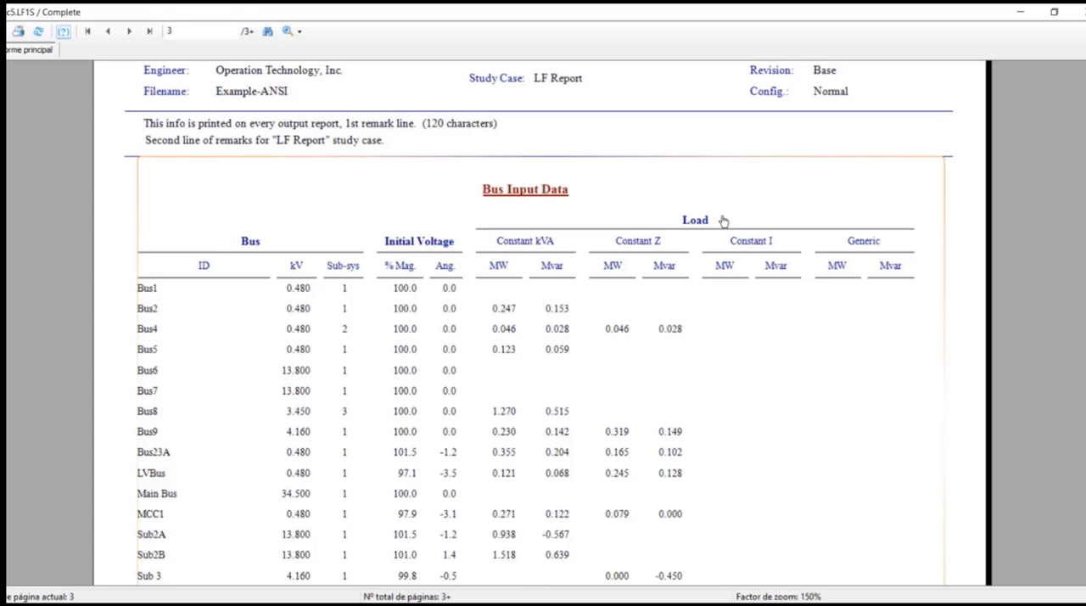
scroll(684, 202, "down", 2)
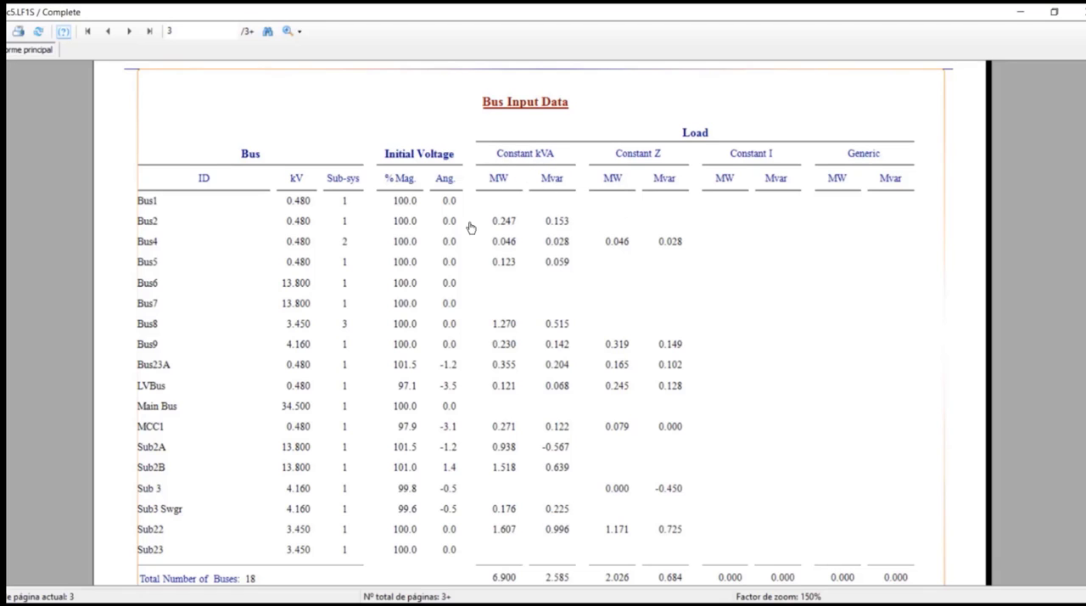
scroll(408, 228, "down", 3)
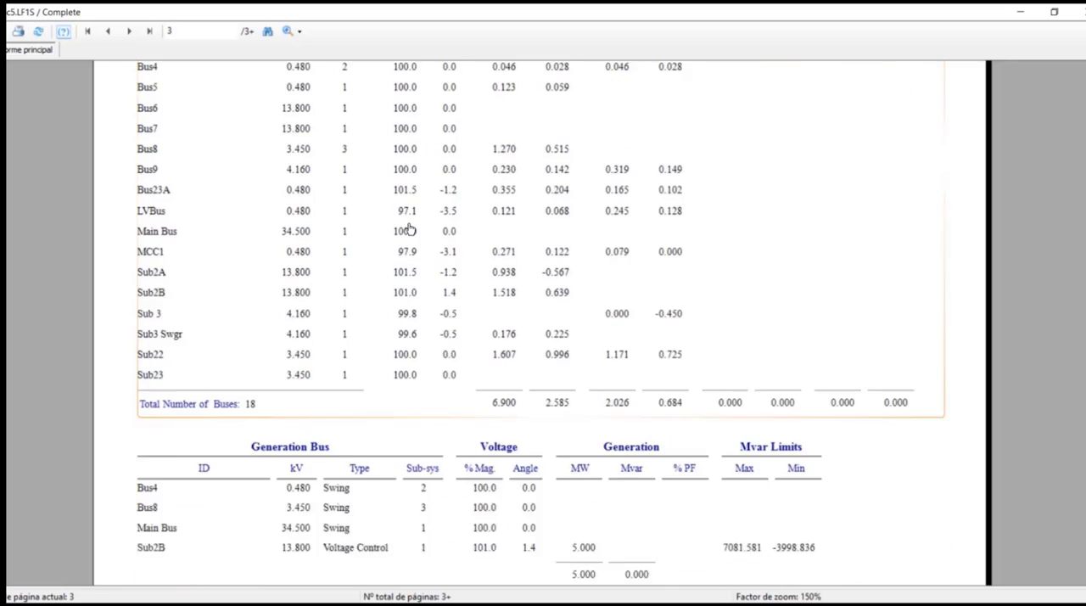
scroll(583, 260, "down", 1)
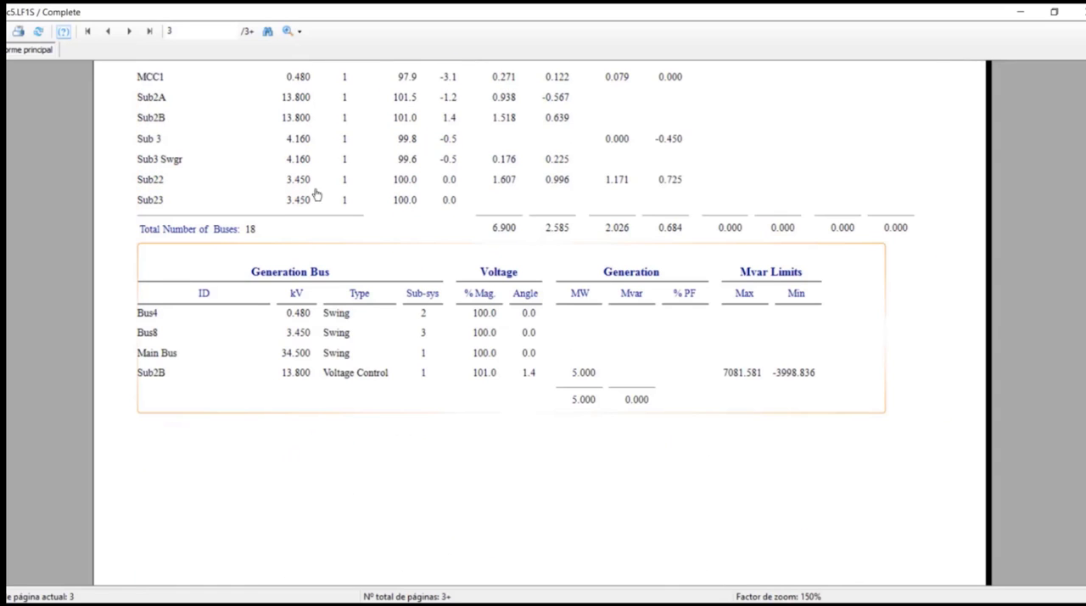
scroll(539, 280, "down", 1)
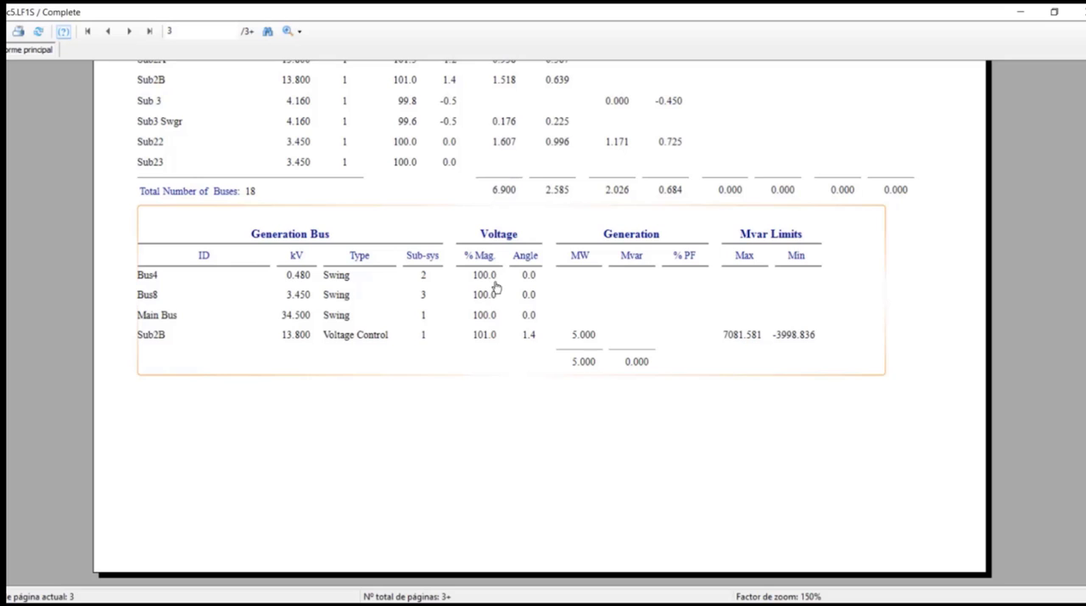
Review the Line/Cable/Busway Input Data and the 2-winding and 3-winding transformer input data on pages 4 and 5.
left_click(129, 32)
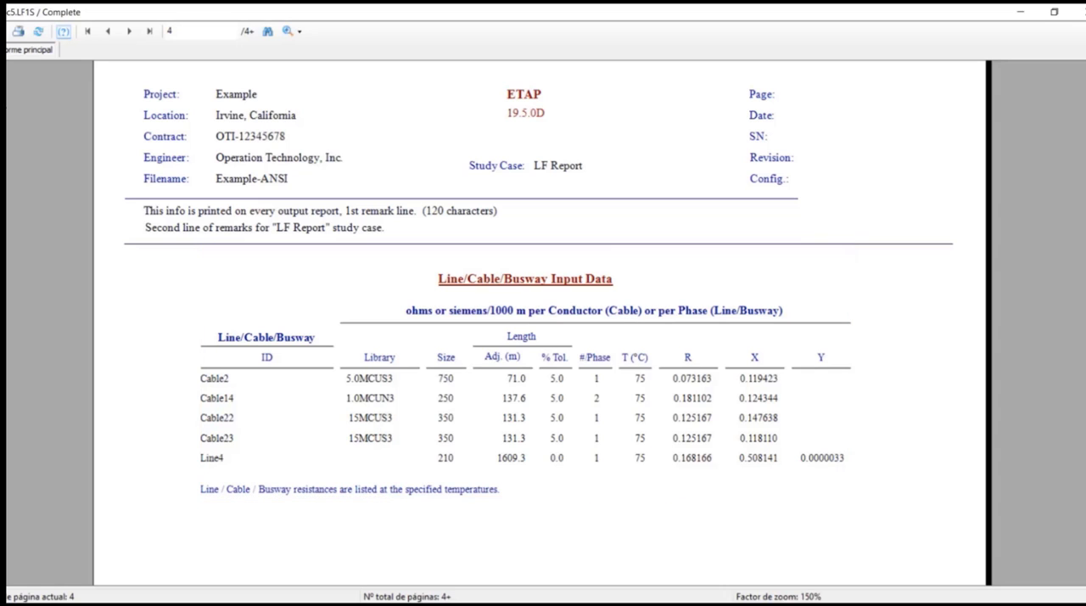
left_click(129, 31)
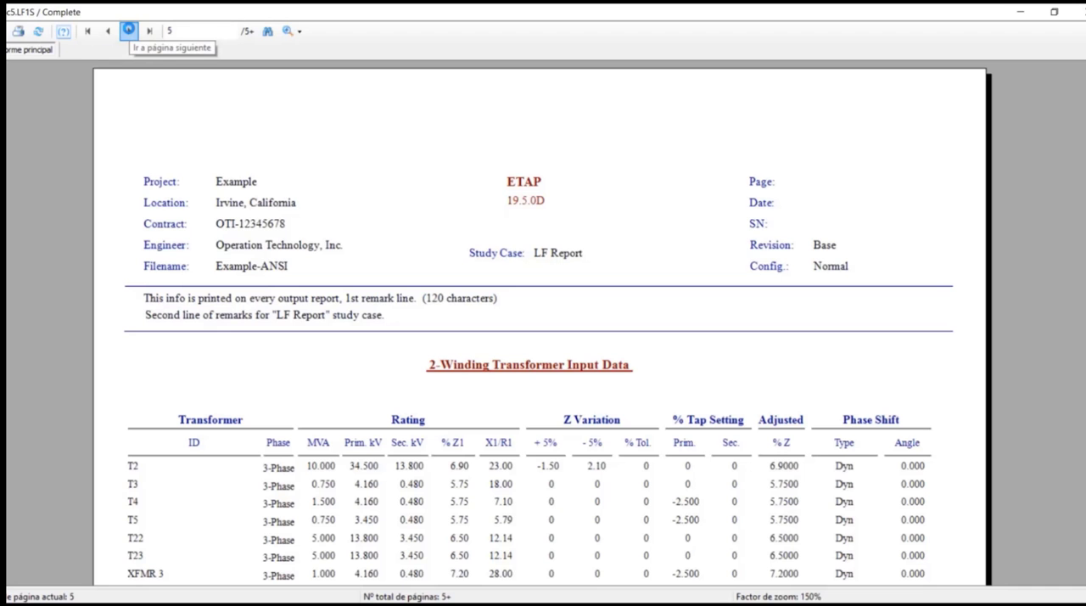
scroll(668, 301, "down", 3)
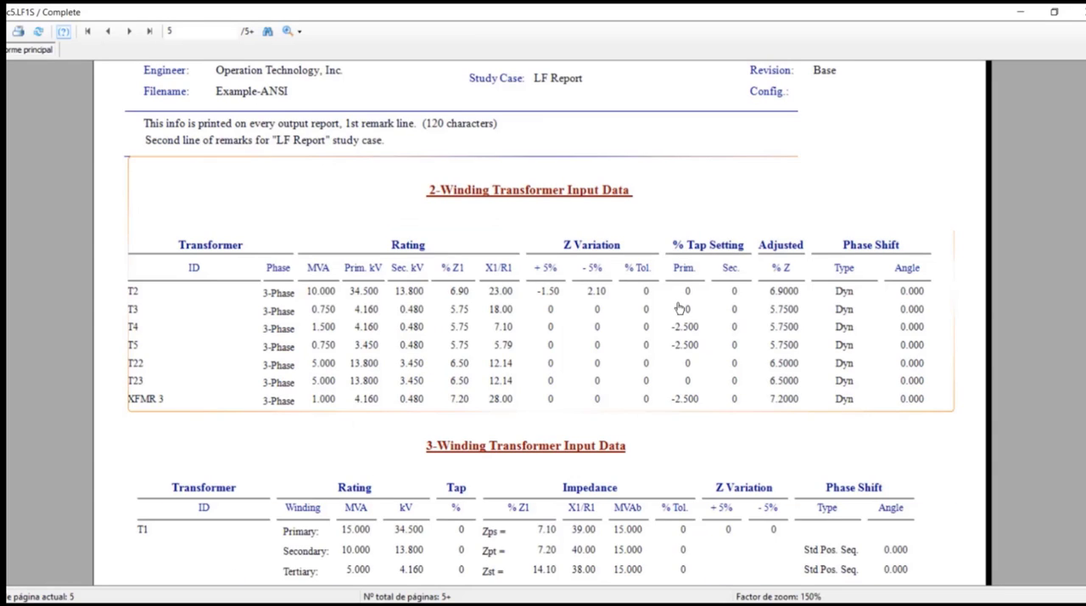
scroll(679, 308, "down", 3)
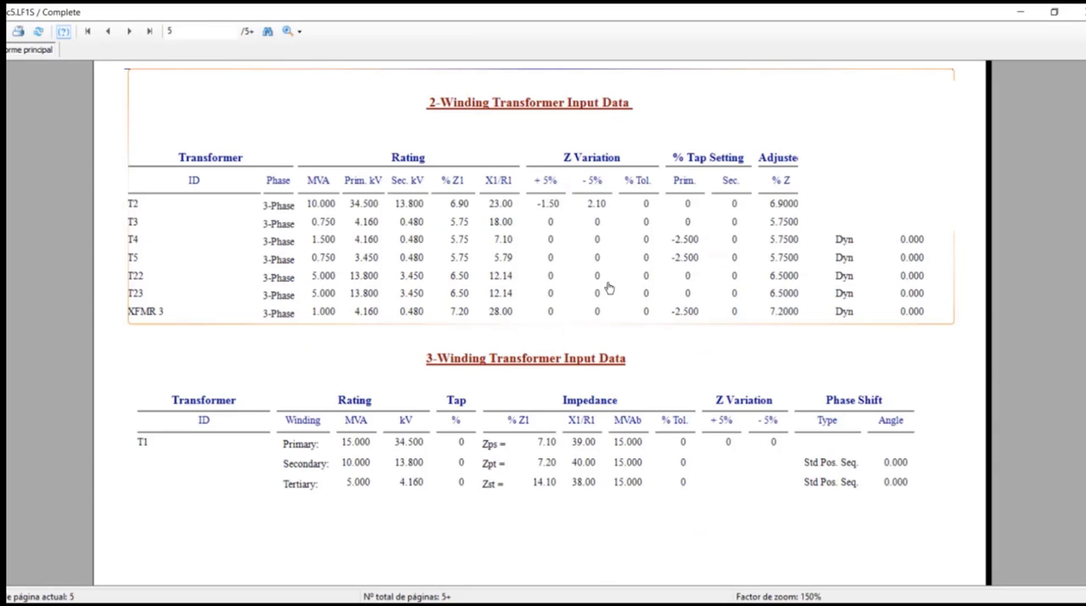
Review the Branch Connections, Equipment Cable Input Data and UPS/VFD input data on pages 6 to 8.
left_click(134, 36)
scroll(669, 267, "down", 5)
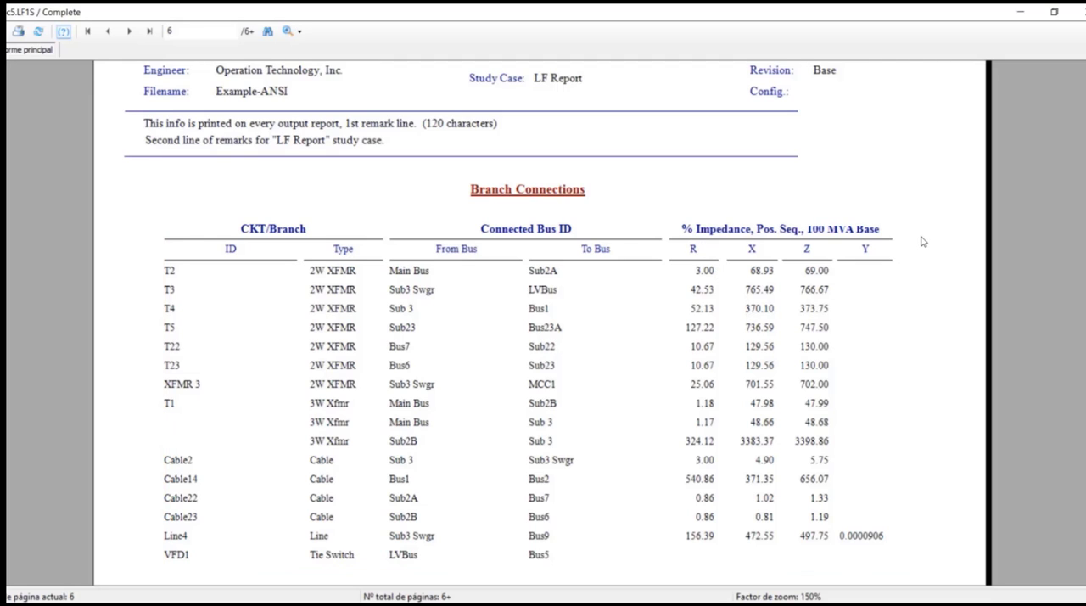
scroll(749, 270, "down", 4)
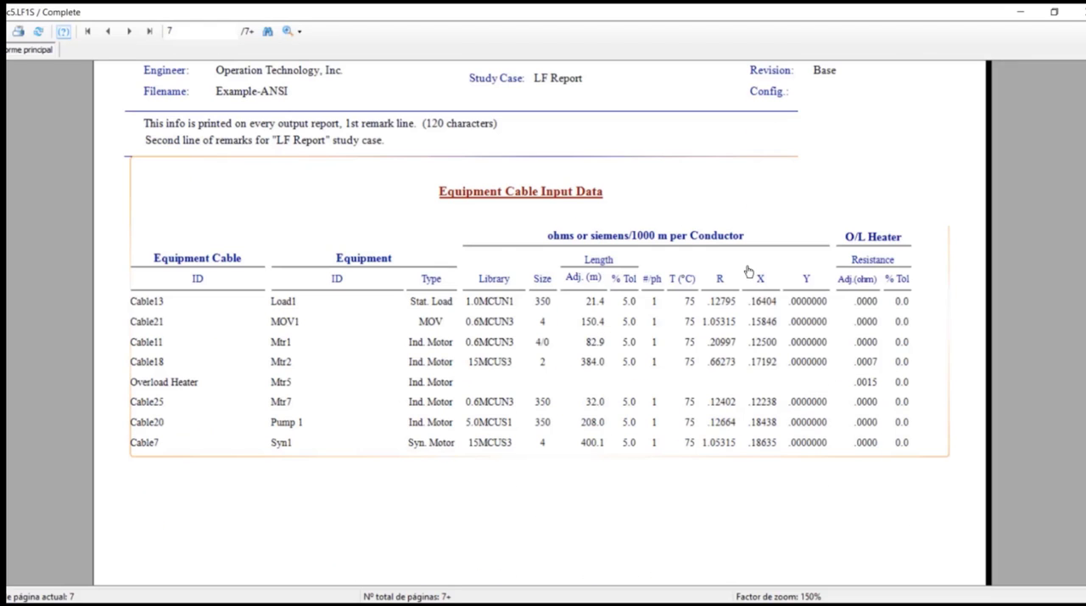
left_click(129, 32)
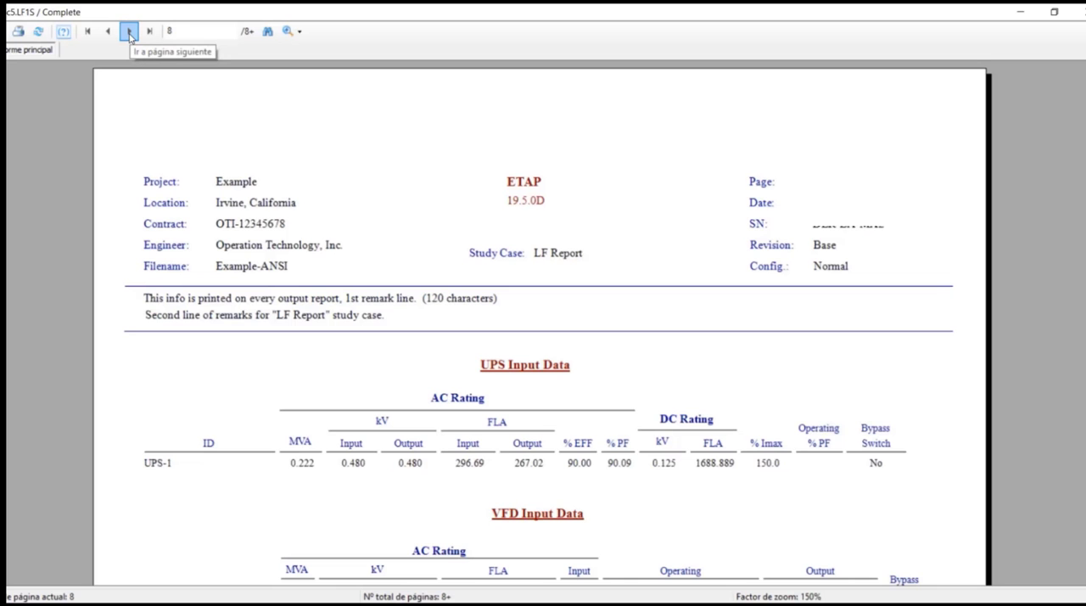
Examine the Load Flow Report results for each bus and continue to the Bus Loading Summary Report on page 11.
left_click(129, 31)
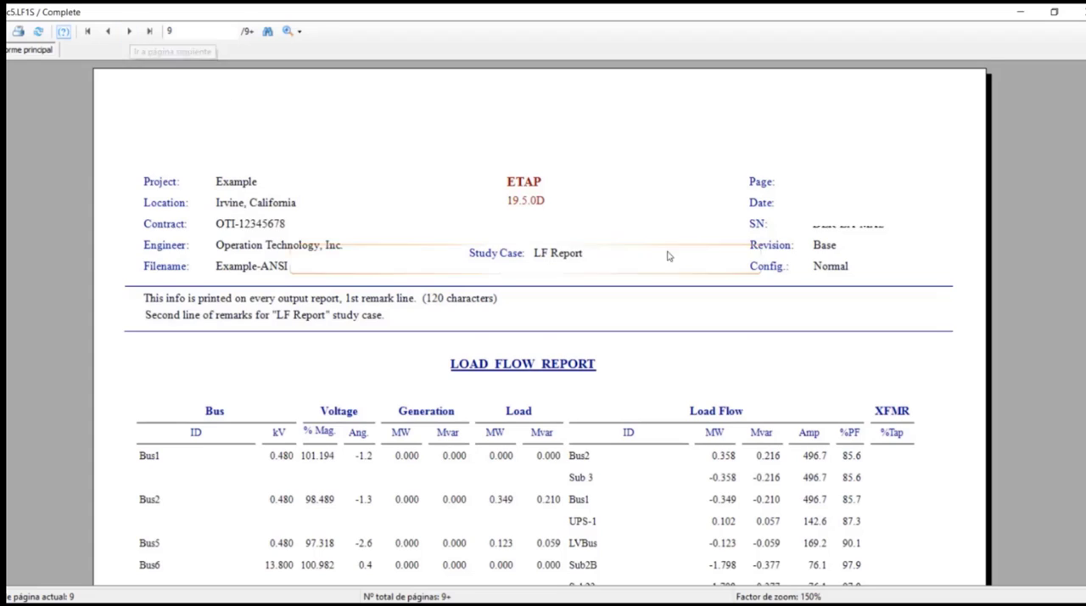
scroll(669, 254, "down", 2)
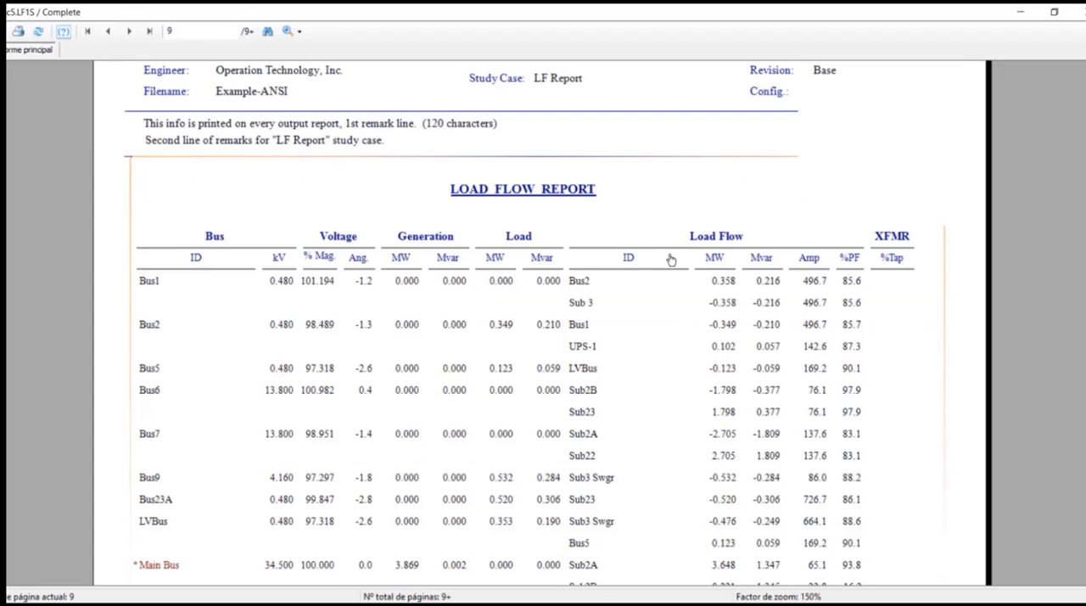
left_click(129, 31)
scroll(672, 255, "down", 2)
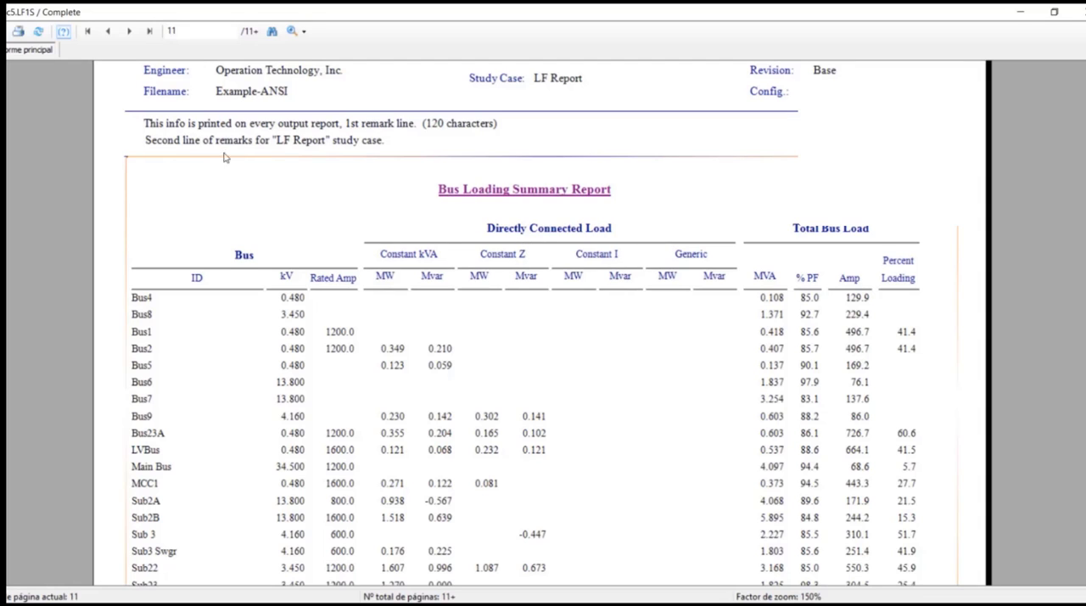
Review the branch loading, branch losses, and equipment cable and overload heater losses summaries on pages 12 to 14.
left_click(130, 32)
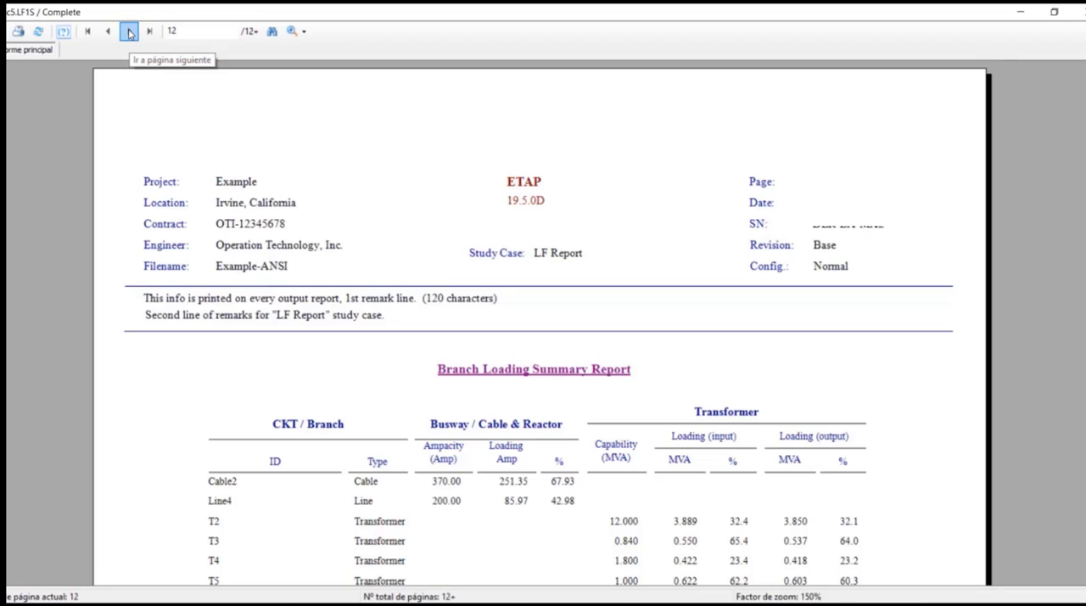
left_click(130, 32)
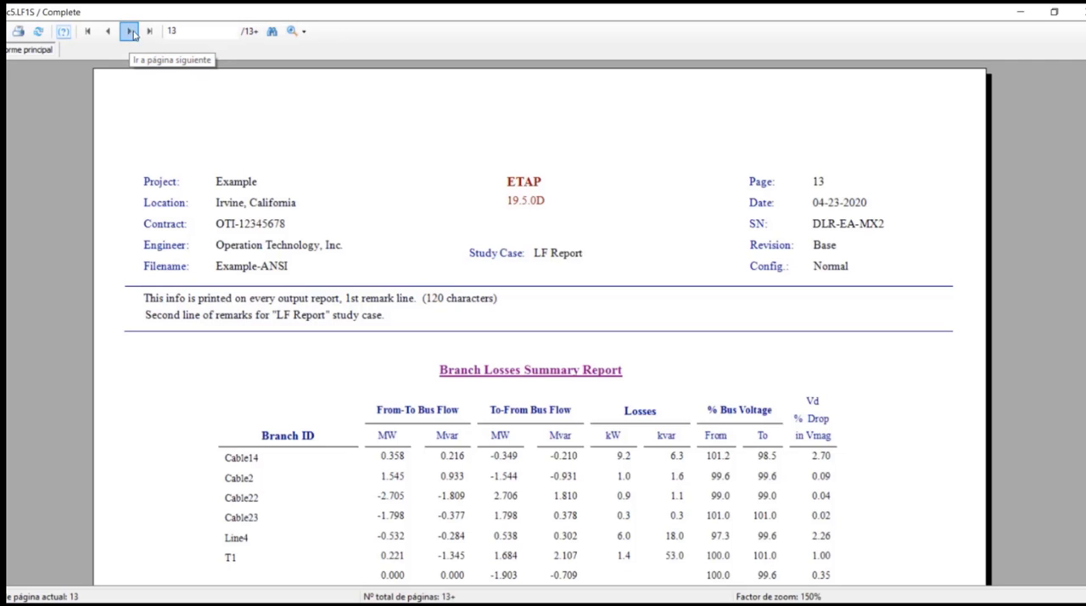
scroll(553, 231, "down", 2)
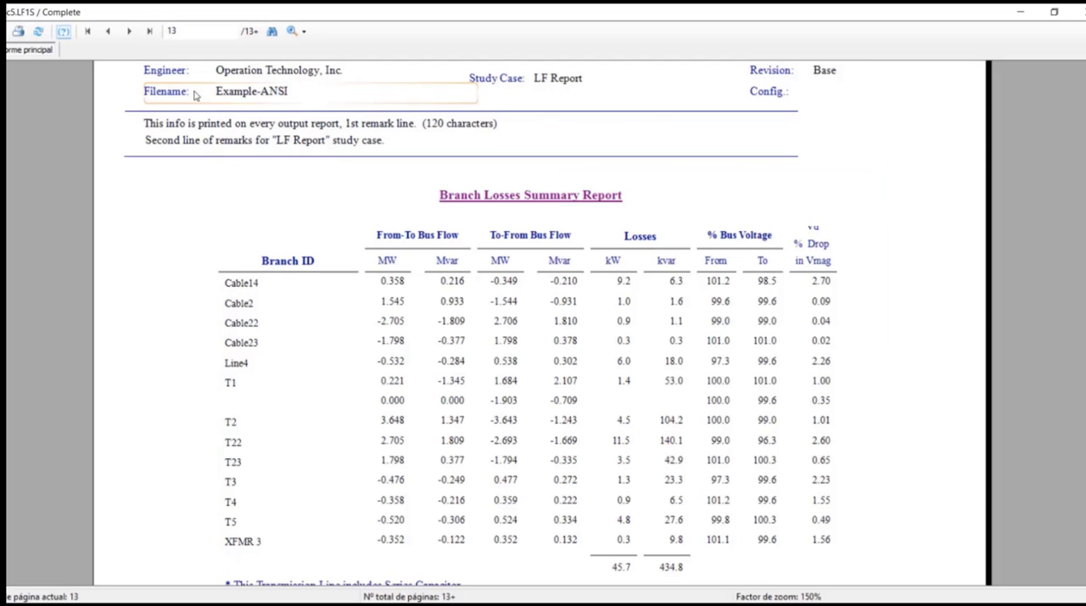
left_click(128, 33)
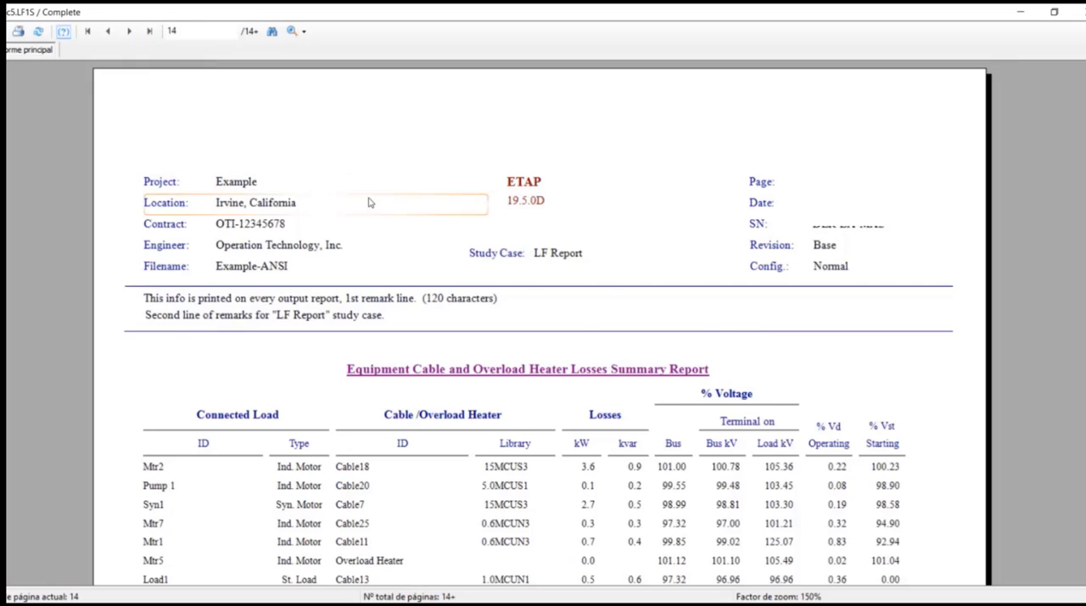
Examine the Alert Summary Report's critical and marginal alerts and the final summary of total generation, loading and demand.
left_click(129, 32)
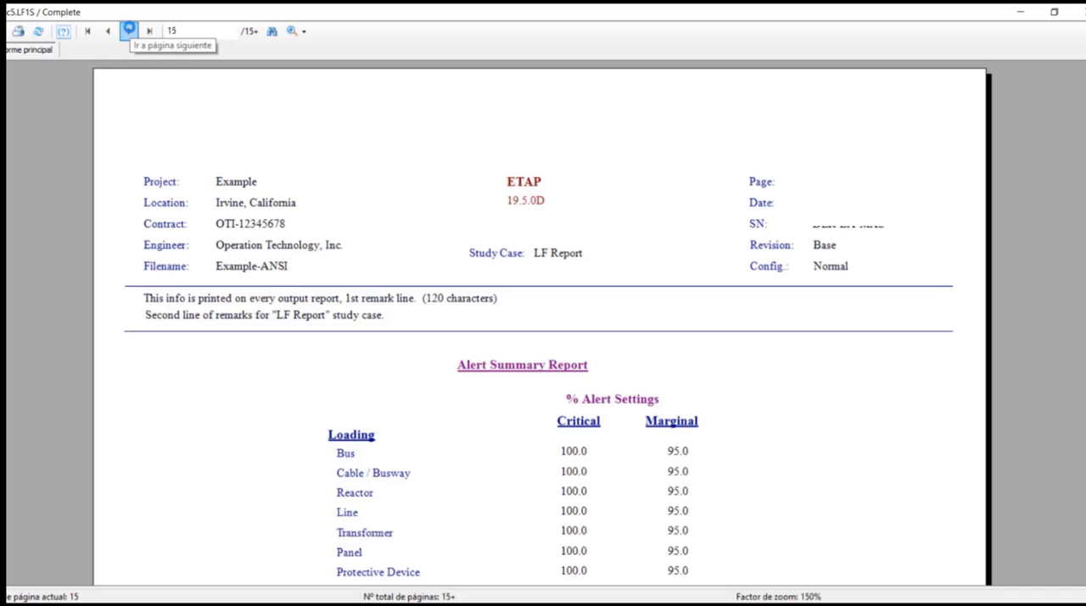
scroll(594, 352, "down", 3)
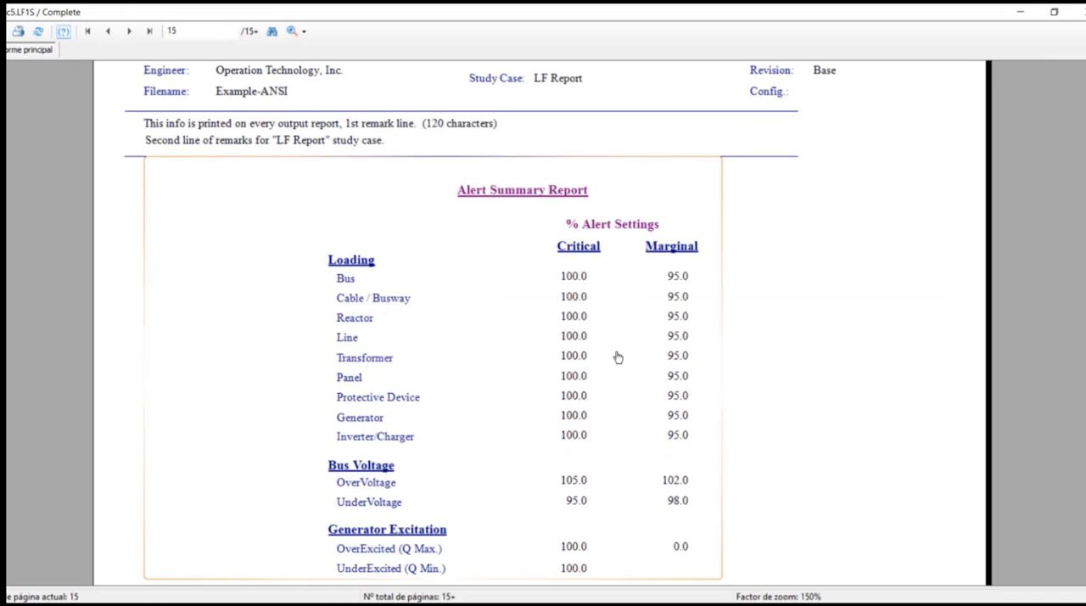
scroll(620, 355, "down", 3)
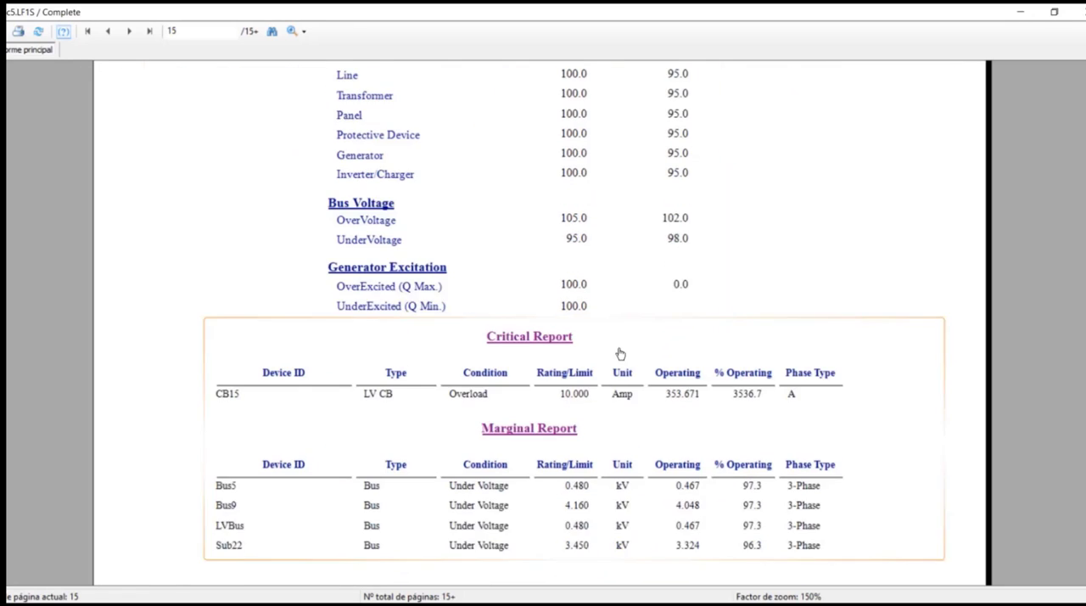
left_click(129, 31)
scroll(644, 370, "down", 3)
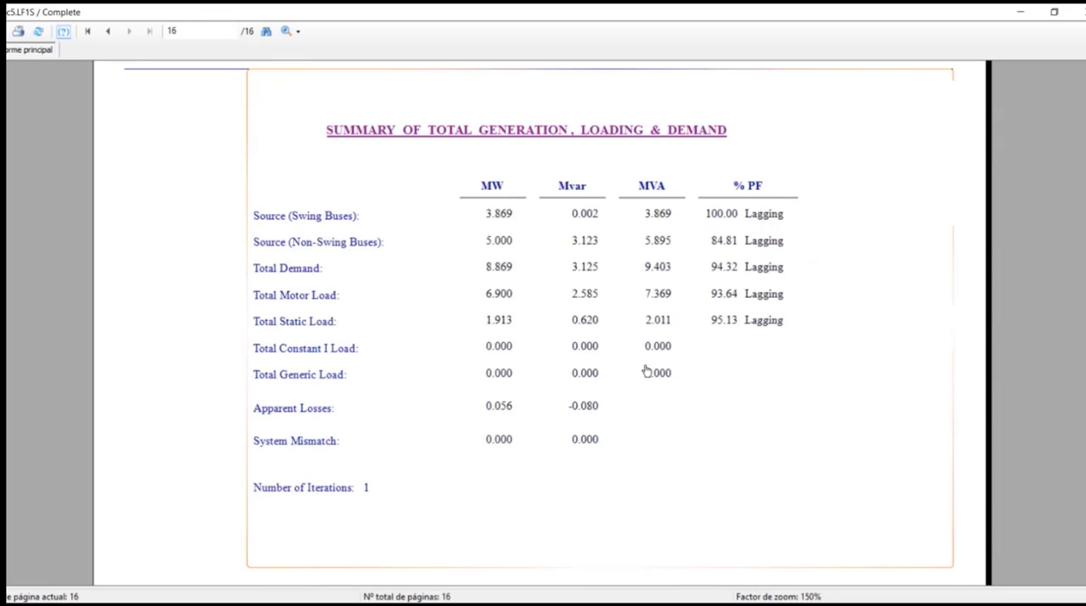